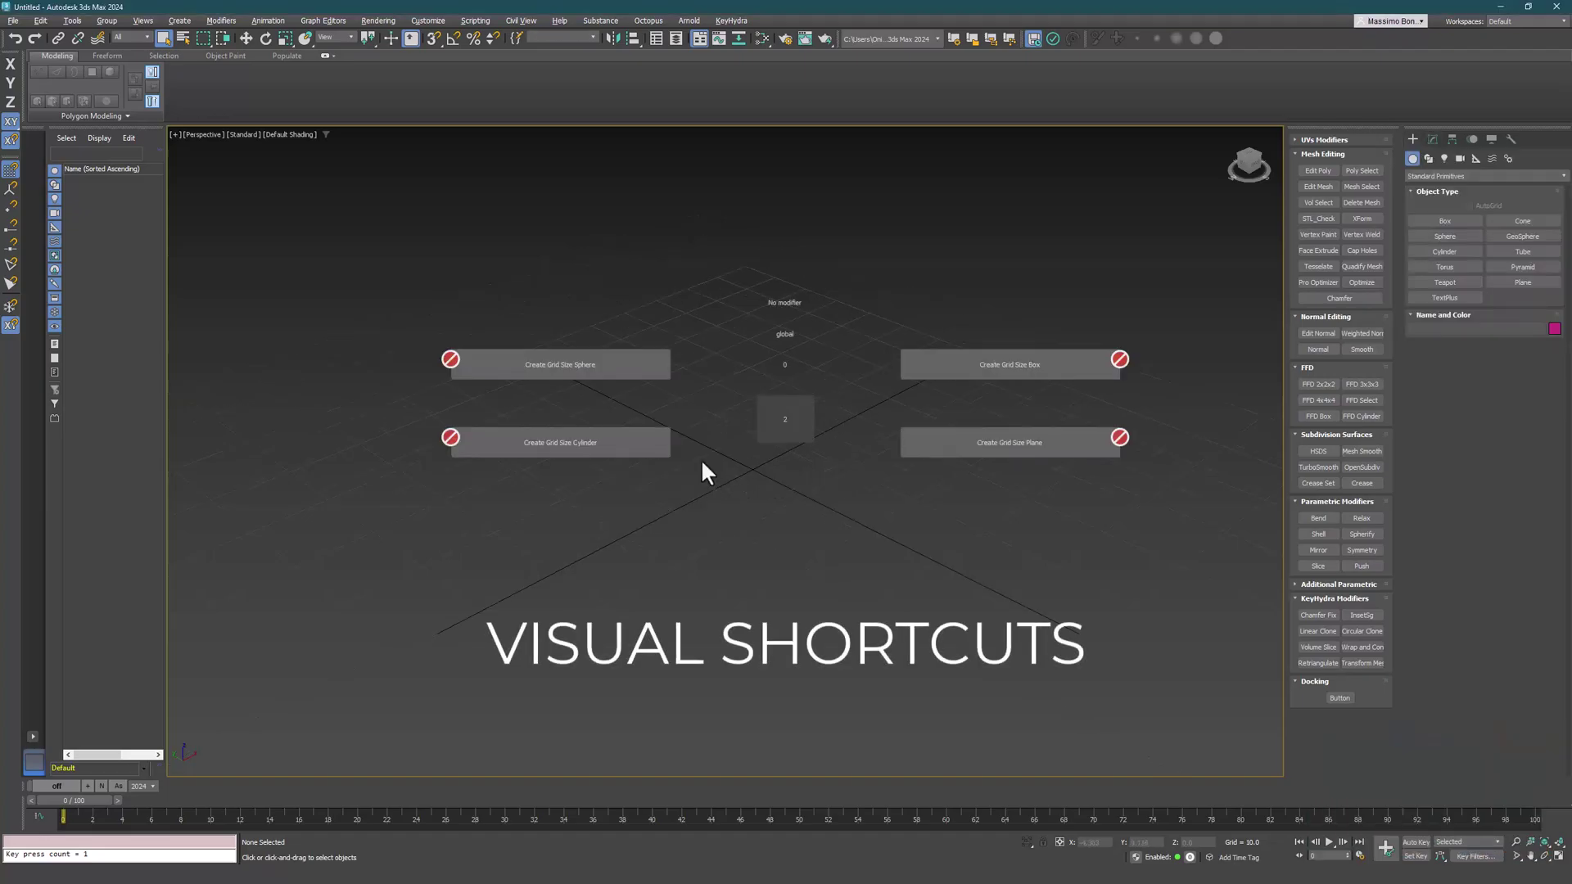
Step: Open the KeyHydra Shortcut Manager and place its window over the viewport
{"action": "right_click", "coordinate": [700, 458]}
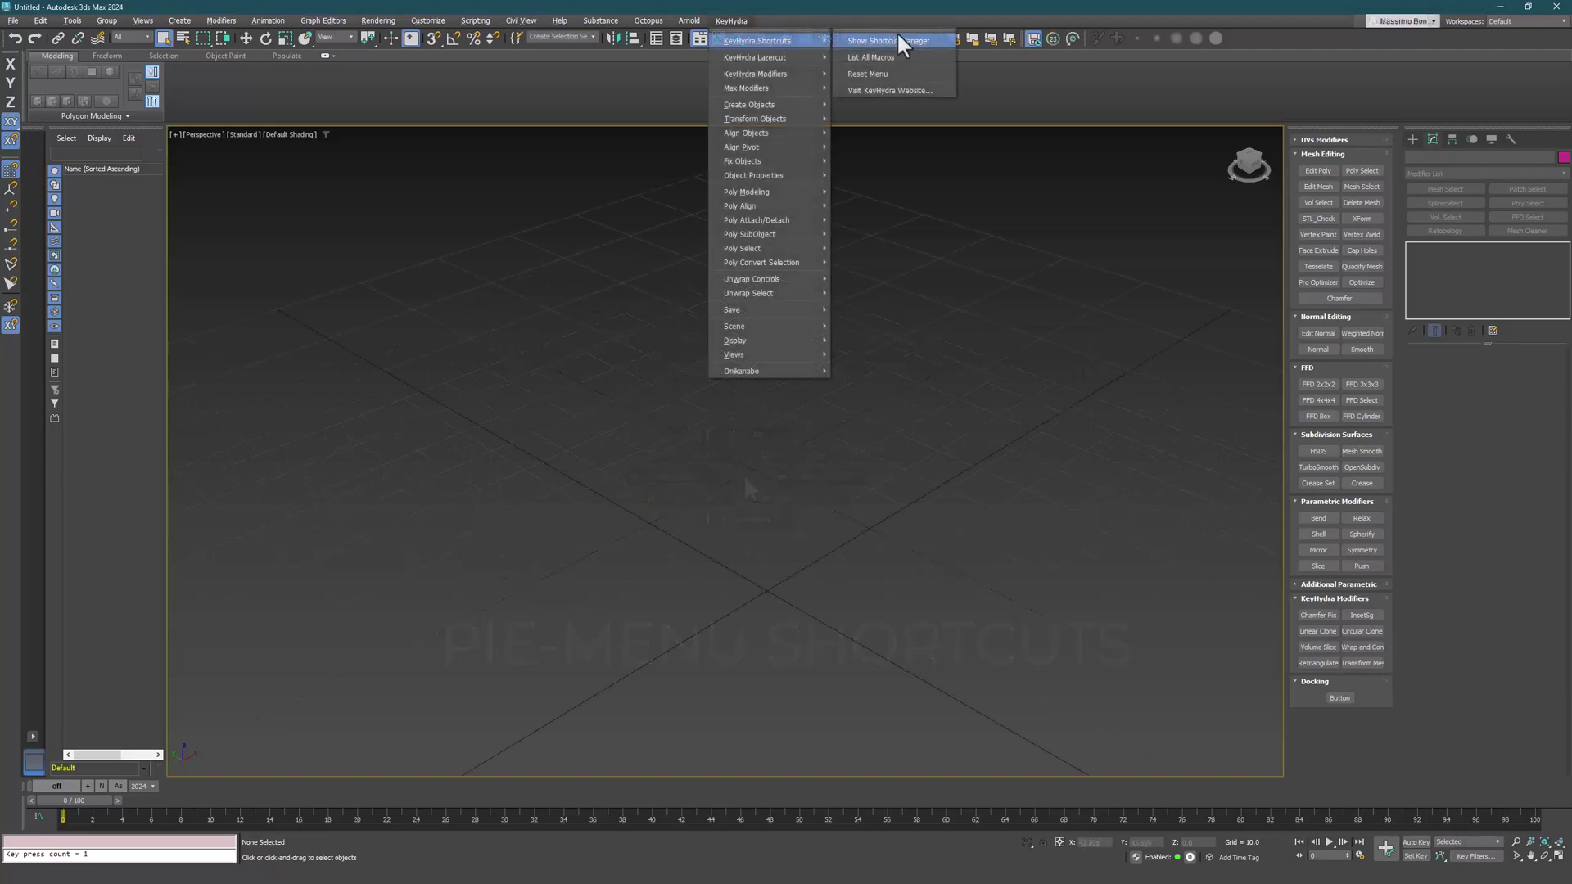
{"action": "left_click", "coordinate": [899, 41]}
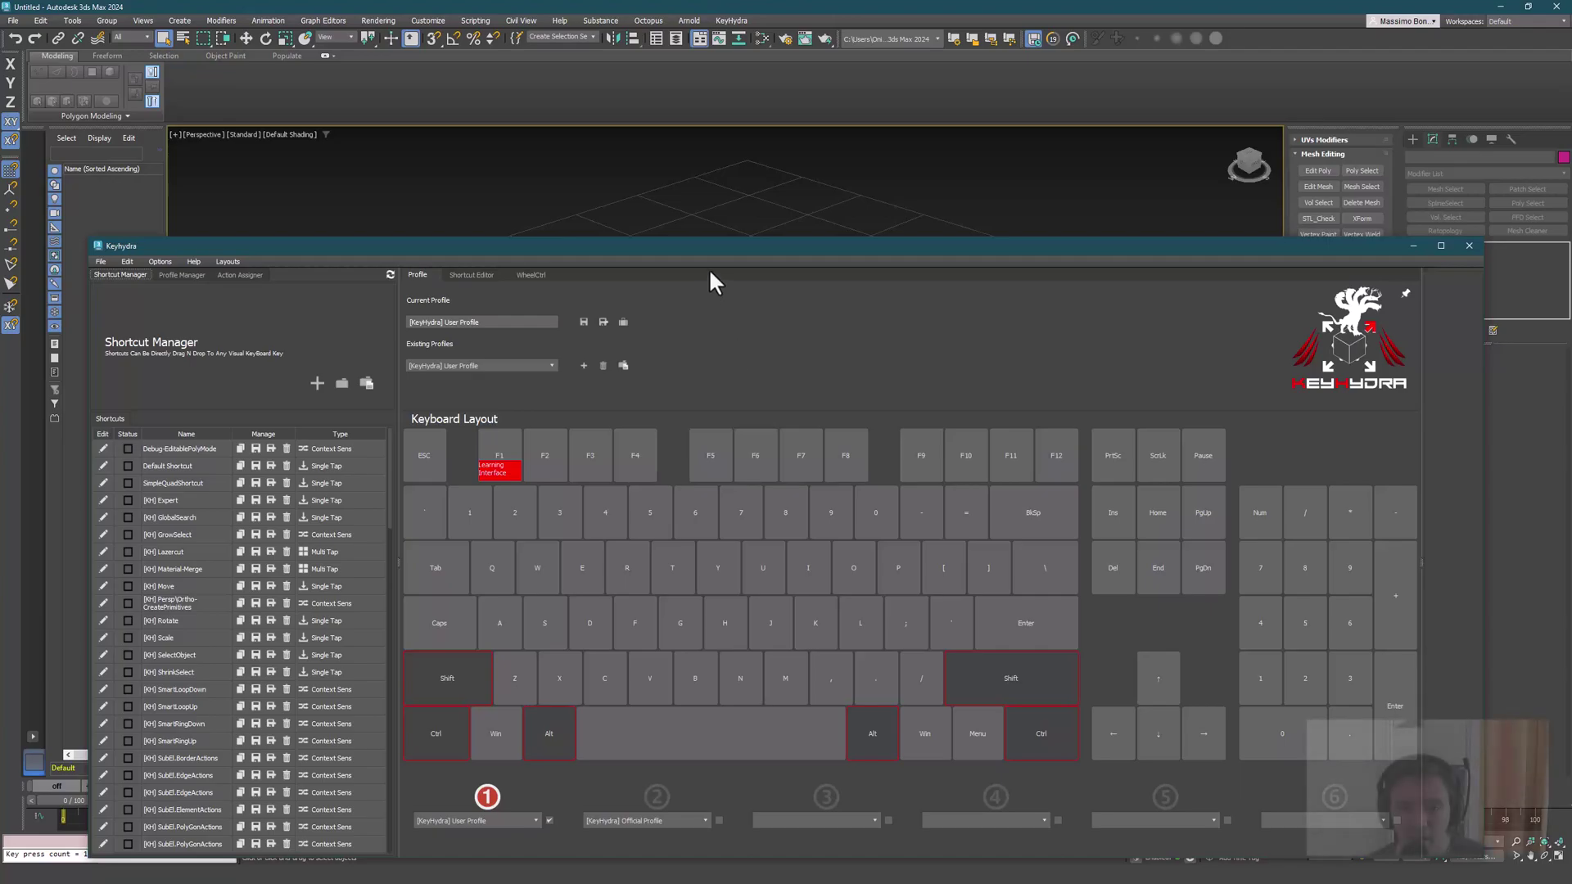
{"action": "left_click_drag", "start_coordinate": [731, 252], "coordinate": [720, 160]}
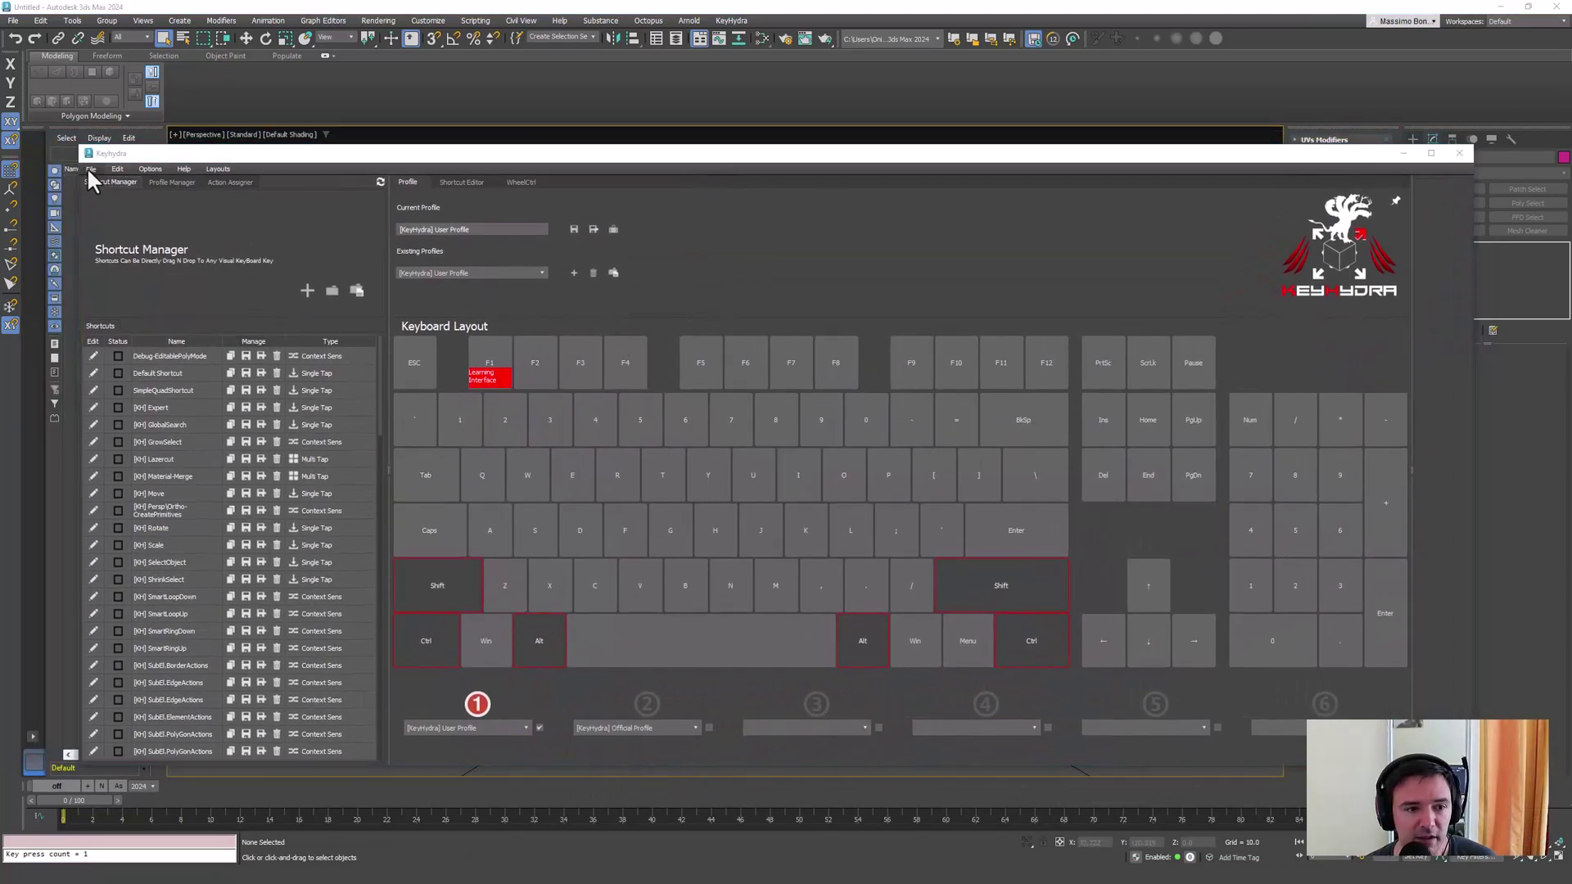
Step: Create a new profile named Quadmenu, assign it to profile slot 3 and activate that slot
{"action": "left_click", "coordinate": [173, 182]}
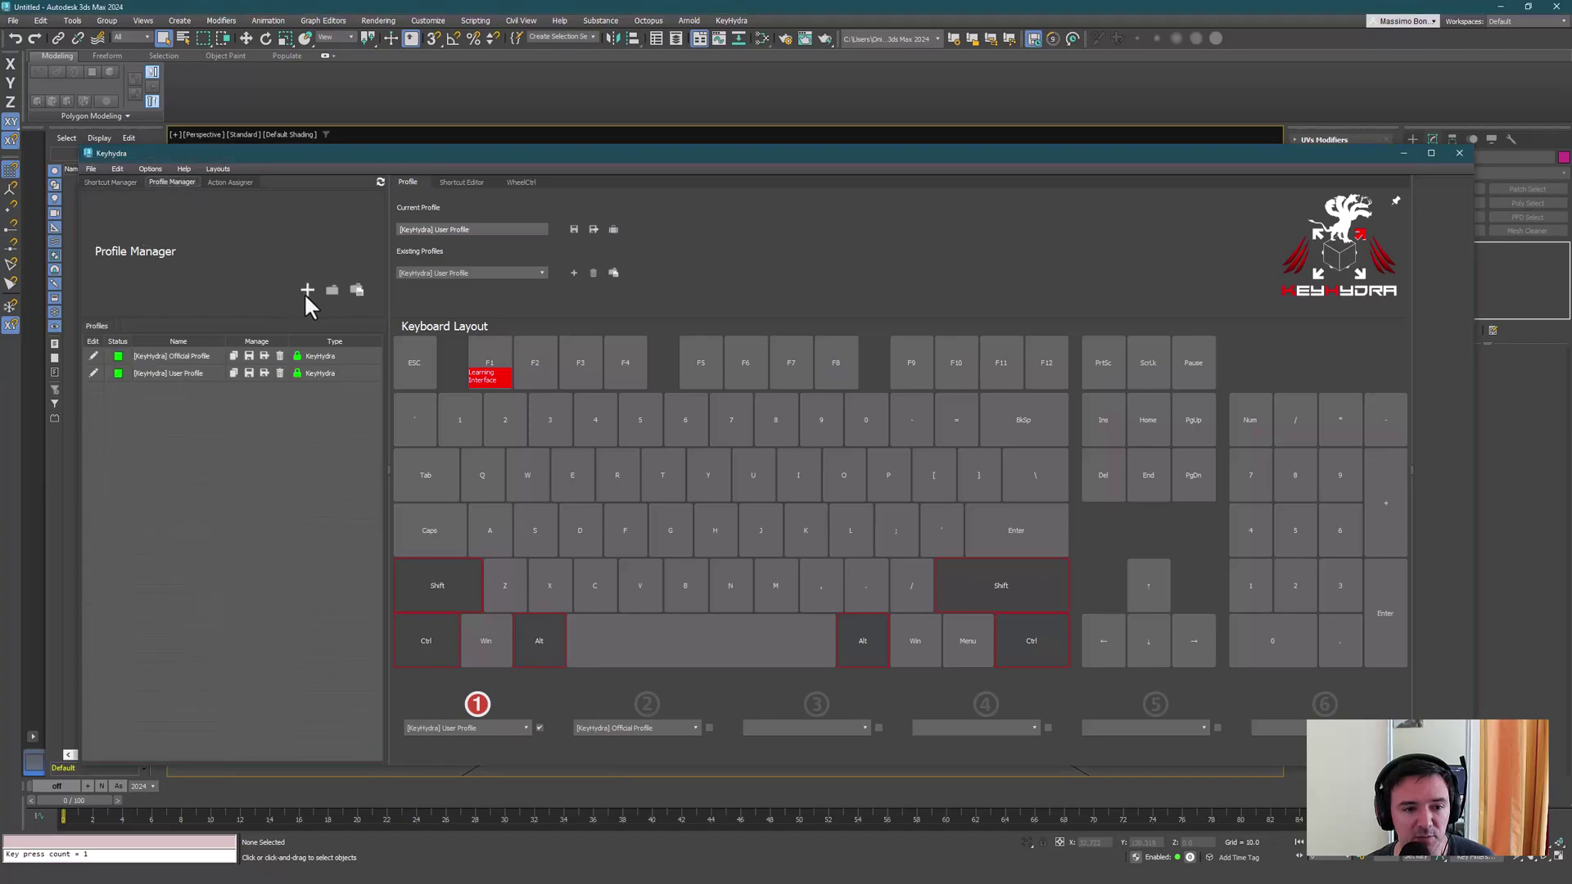
{"action": "left_click", "coordinate": [307, 291]}
{"action": "double_click", "coordinate": [164, 355]}
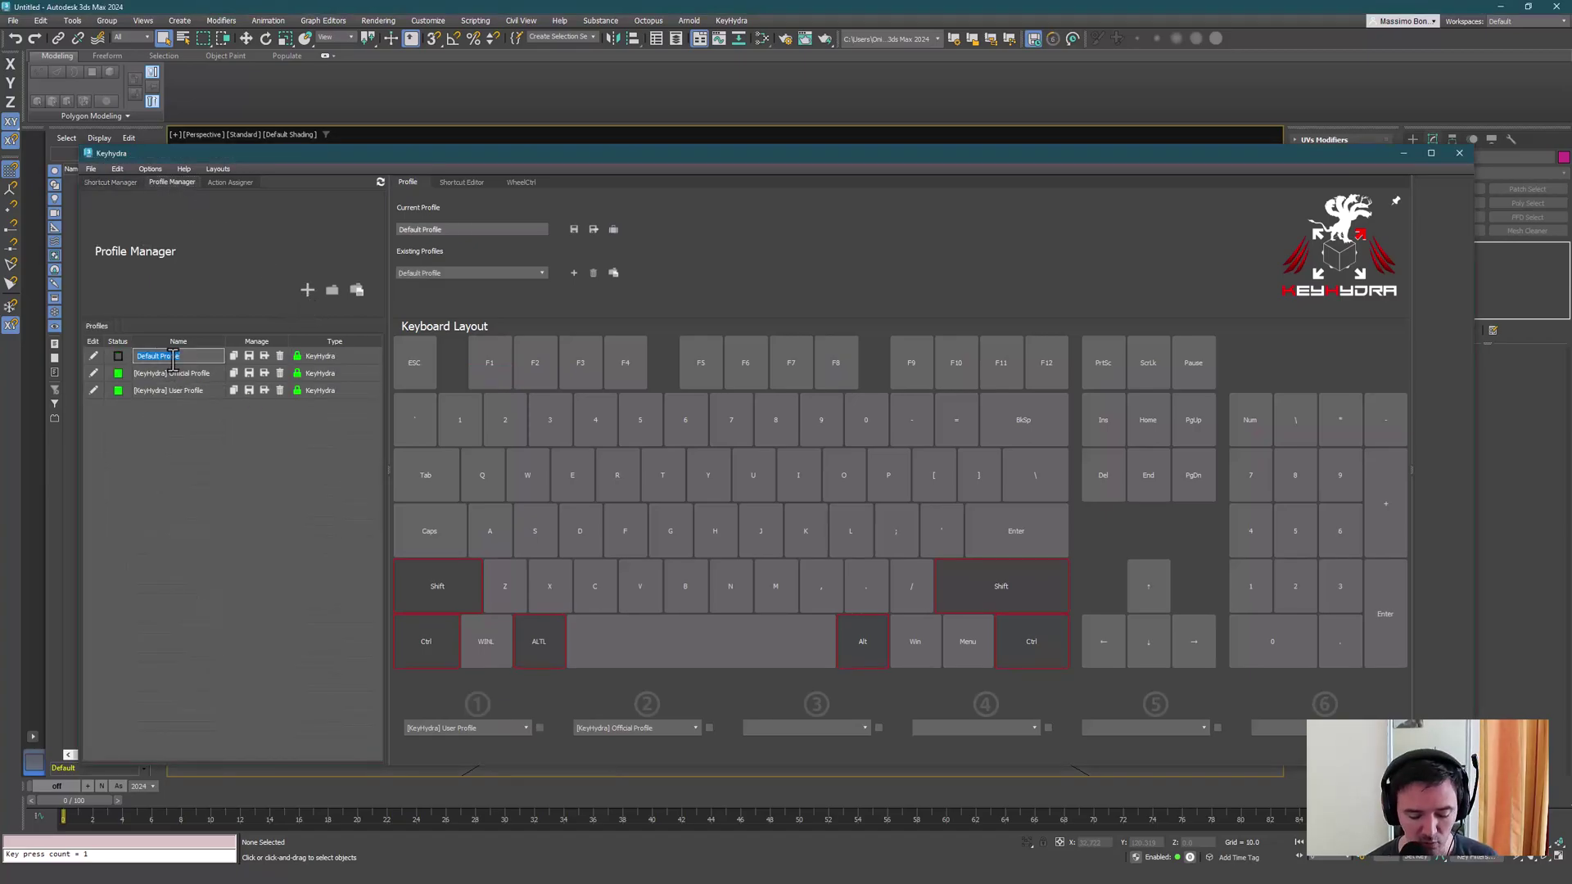
{"action": "type", "text": "Quadmenu"}
{"action": "key", "text": "Return"}
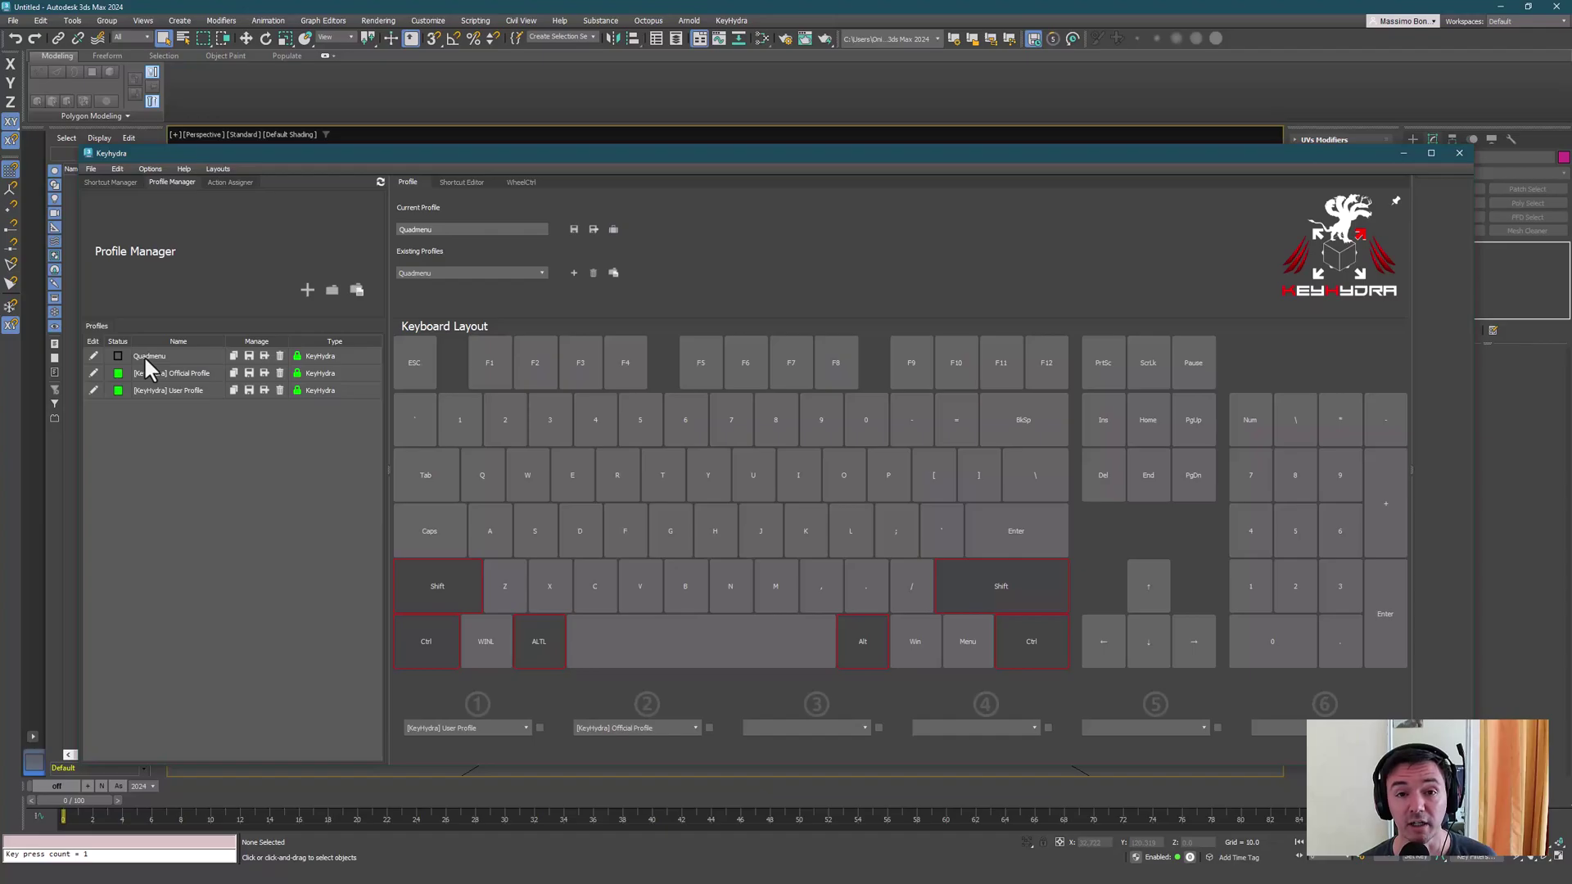
{"action": "left_click_drag", "start_coordinate": [144, 355], "coordinate": [826, 728]}
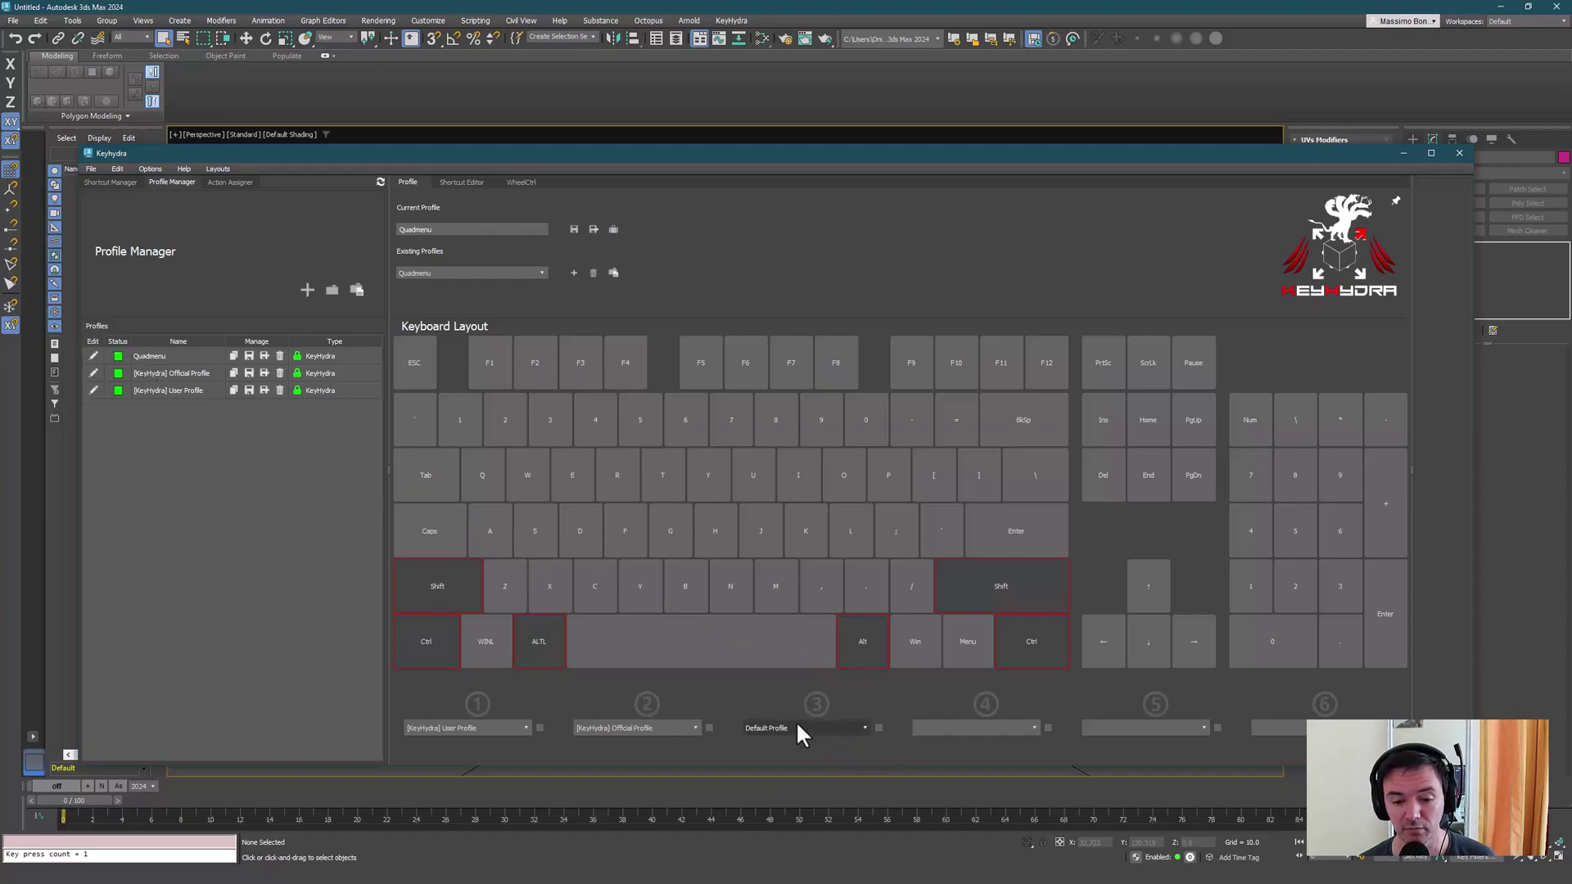
{"action": "left_click", "coordinate": [879, 728]}
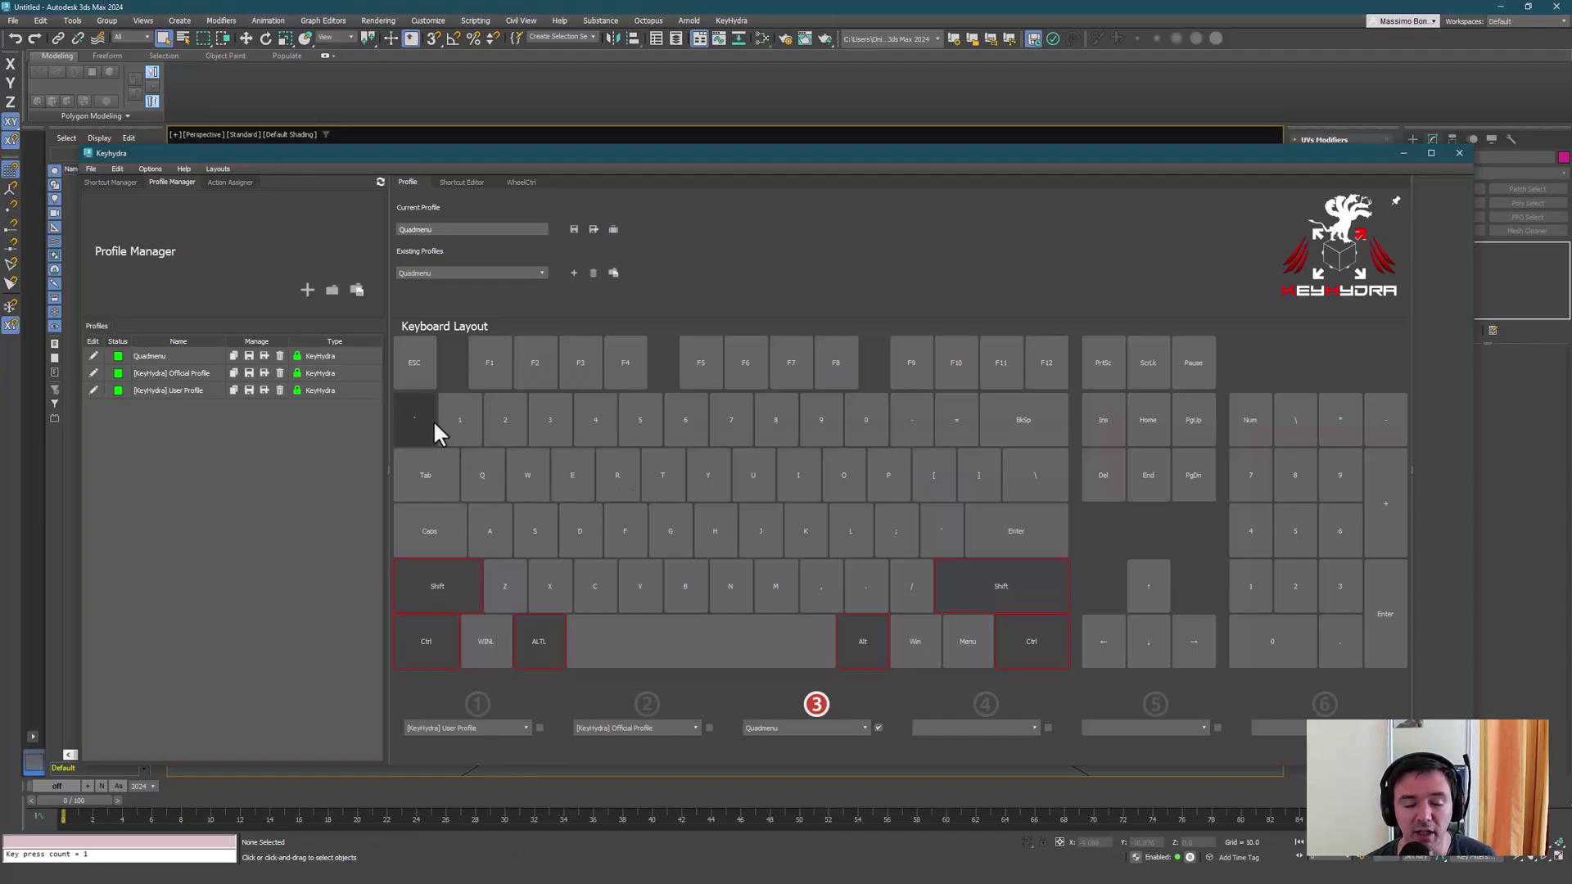
Step: Add a new Multi Tap shortcut to the 1 key in the Quadmenu profile
{"action": "right_click", "coordinate": [460, 423]}
{"action": "left_click", "coordinate": [489, 430]}
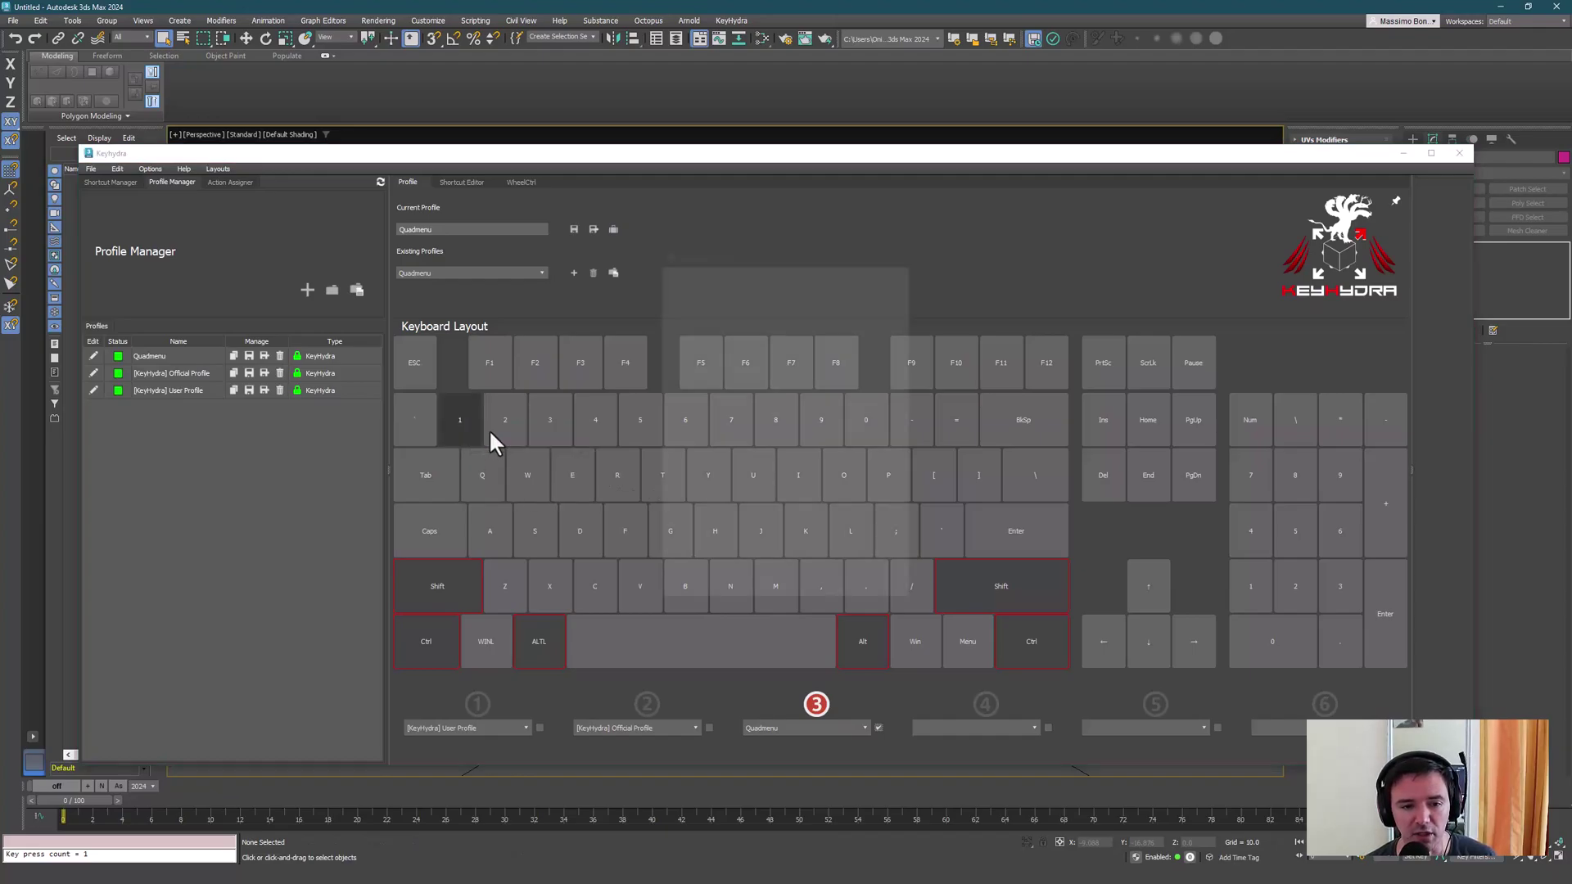
{"action": "left_click", "coordinate": [728, 426]}
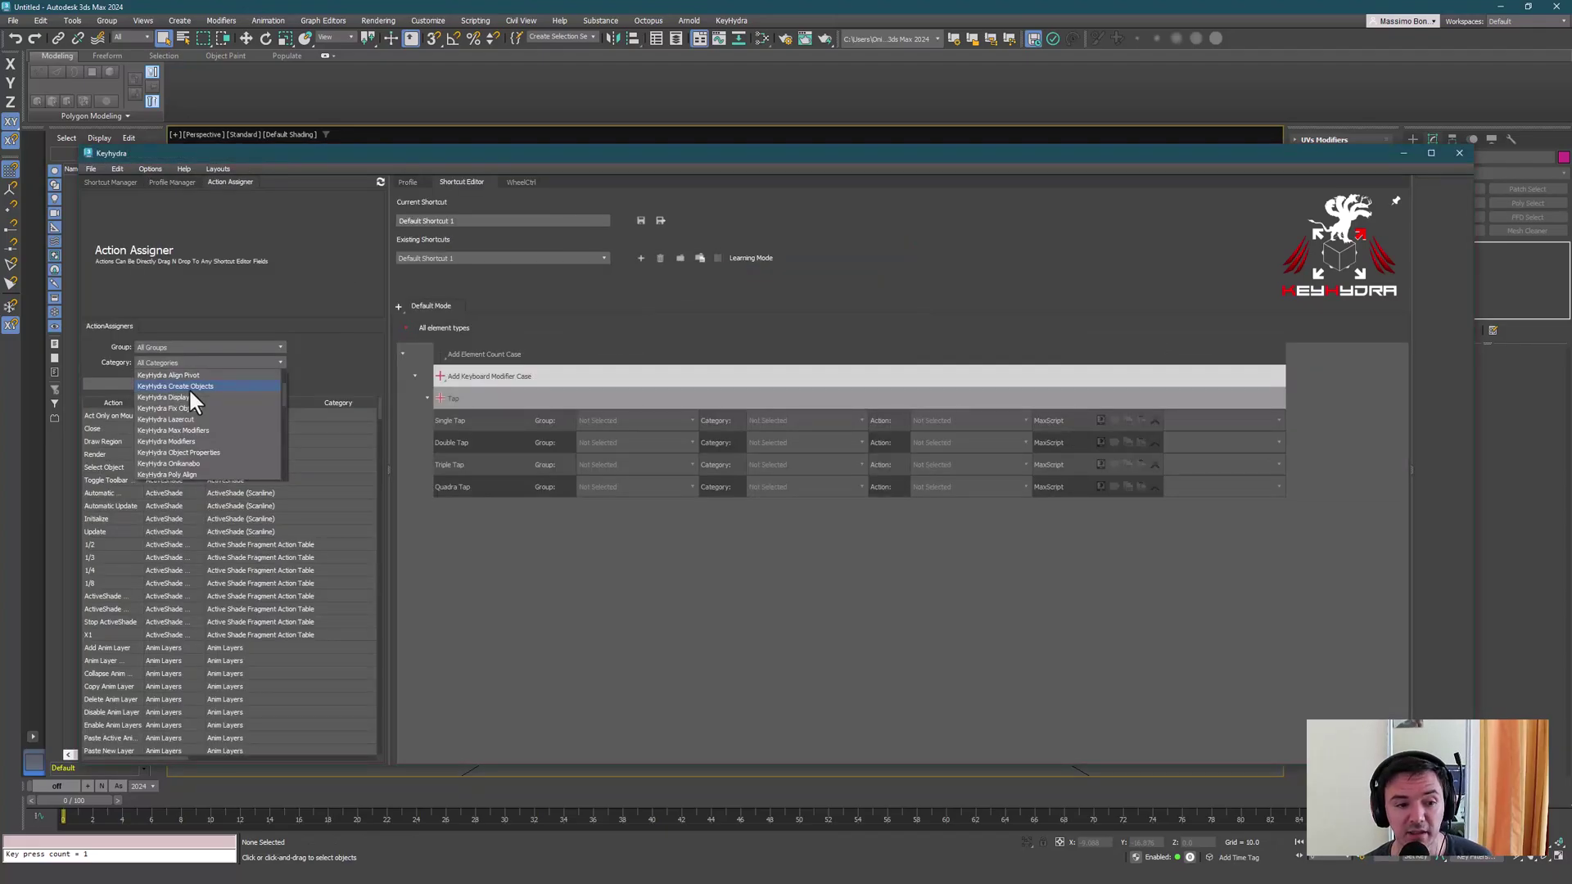
Step: Assign Create Grid Size Box, Plane, Cylinder and Sphere to the single through quadra taps, and name the shortcut Multitap
{"action": "left_click", "coordinate": [189, 386]}
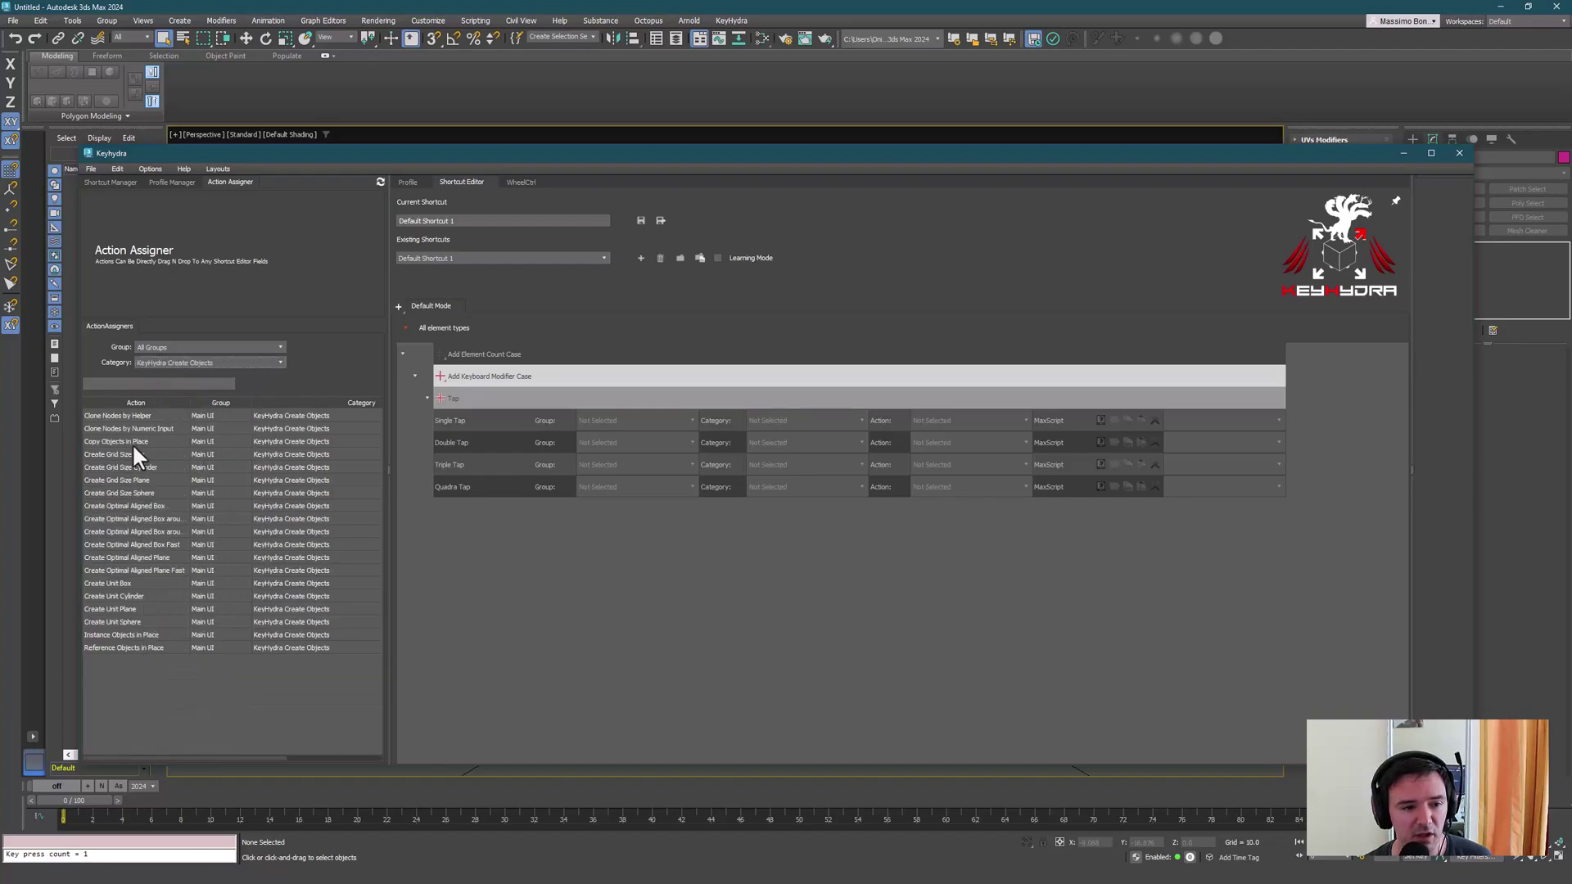
{"action": "left_click_drag", "start_coordinate": [126, 453], "coordinate": [410, 463]}
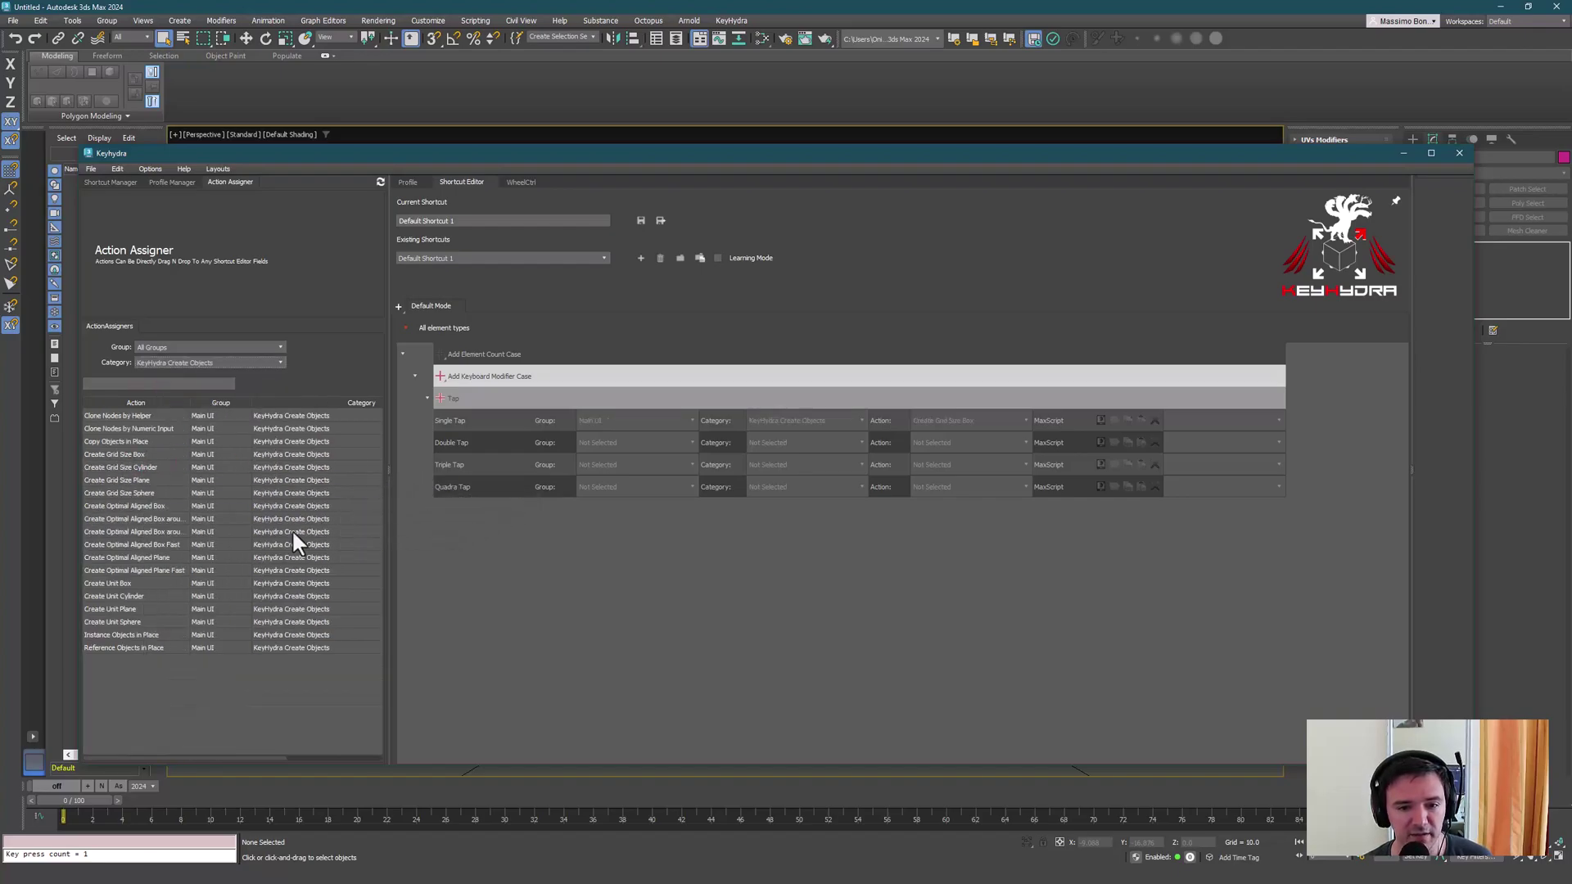
{"action": "left_click_drag", "start_coordinate": [151, 468], "coordinate": [491, 446]}
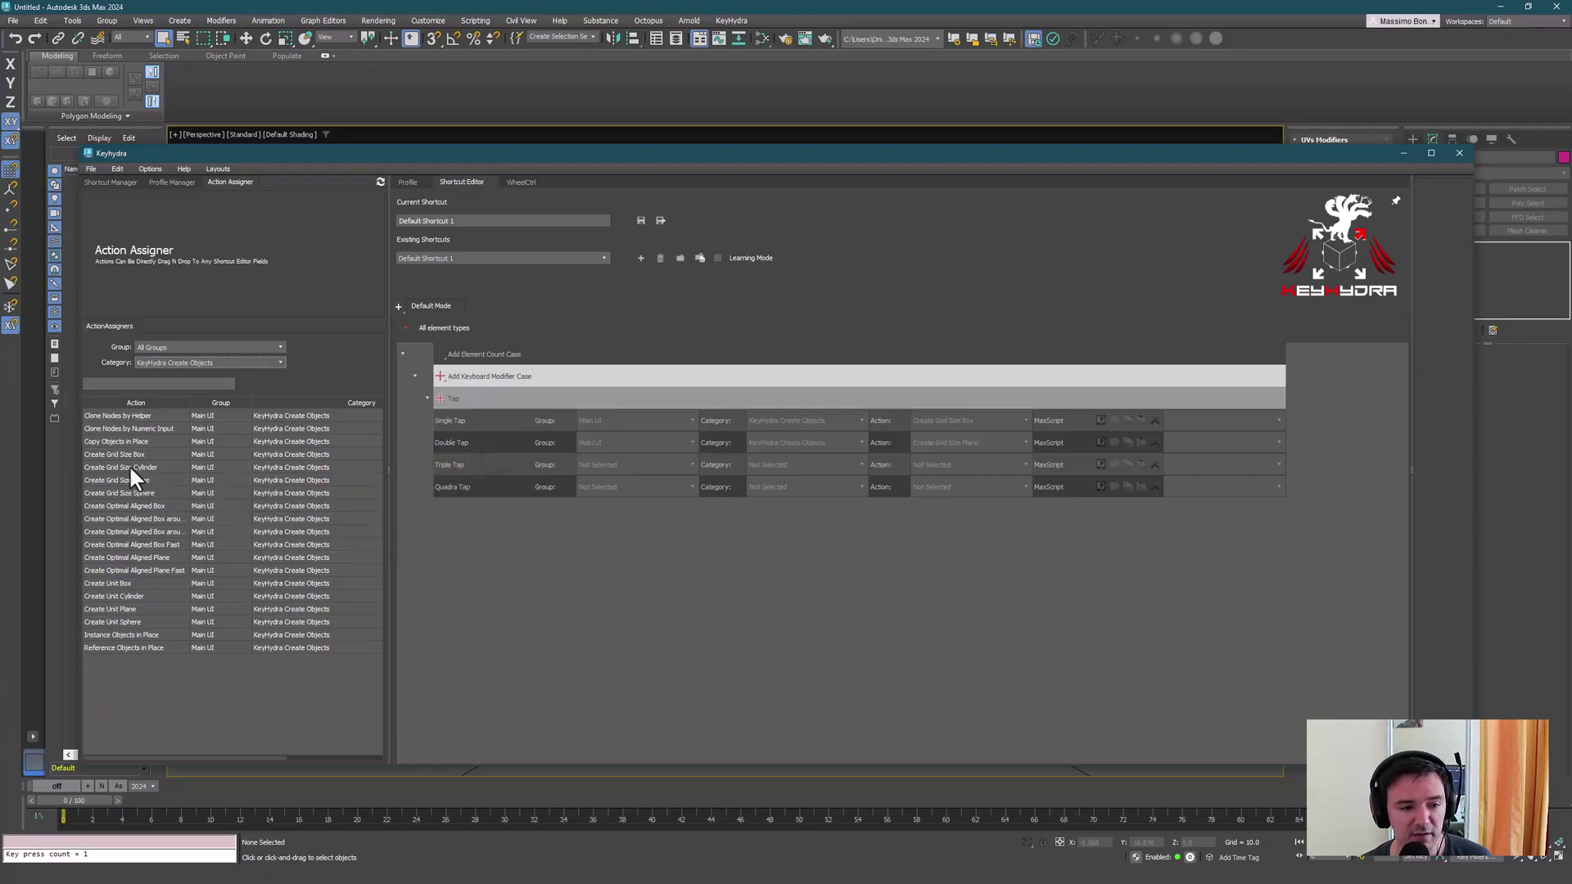
{"action": "left_click_drag", "start_coordinate": [119, 466], "coordinate": [502, 471]}
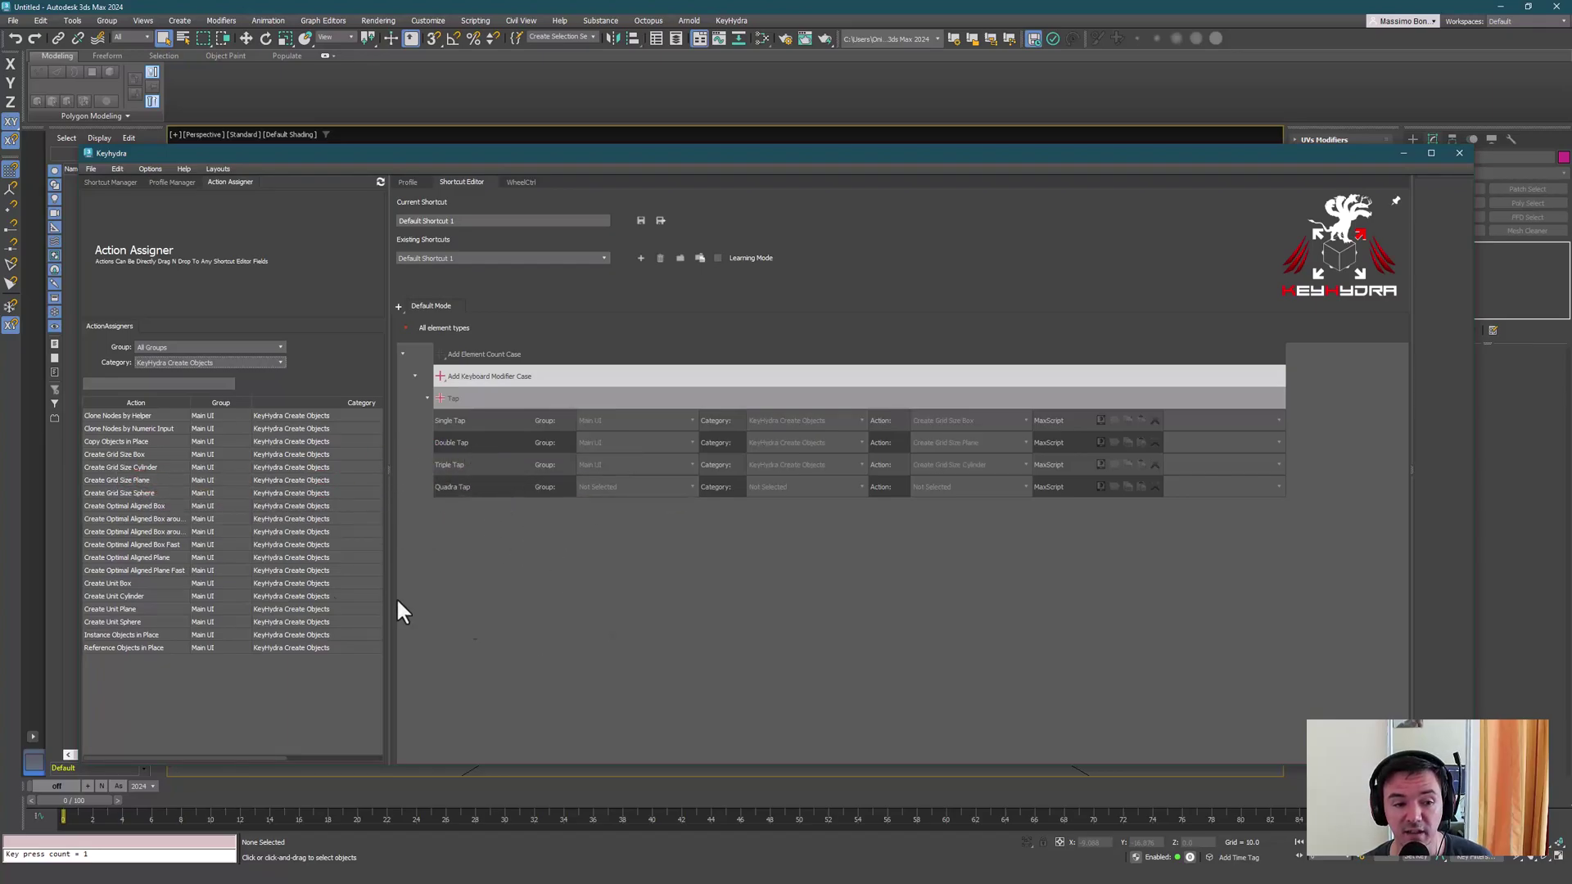
{"action": "left_click_drag", "start_coordinate": [135, 491], "coordinate": [478, 521]}
{"action": "left_click", "coordinate": [503, 221]}
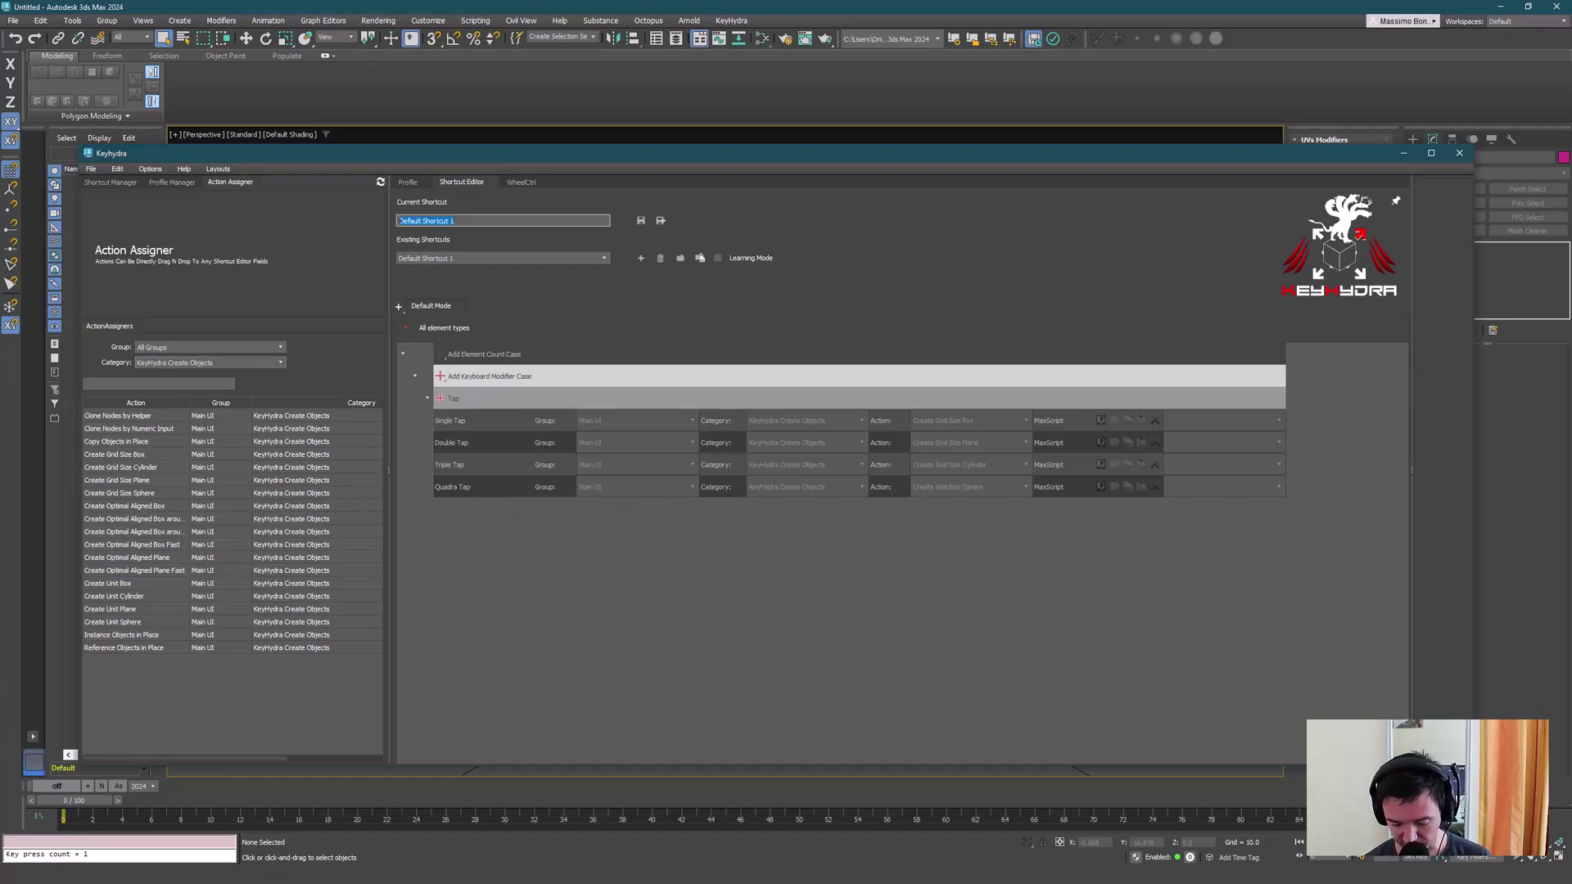
{"action": "left_click", "coordinate": [1458, 154]}
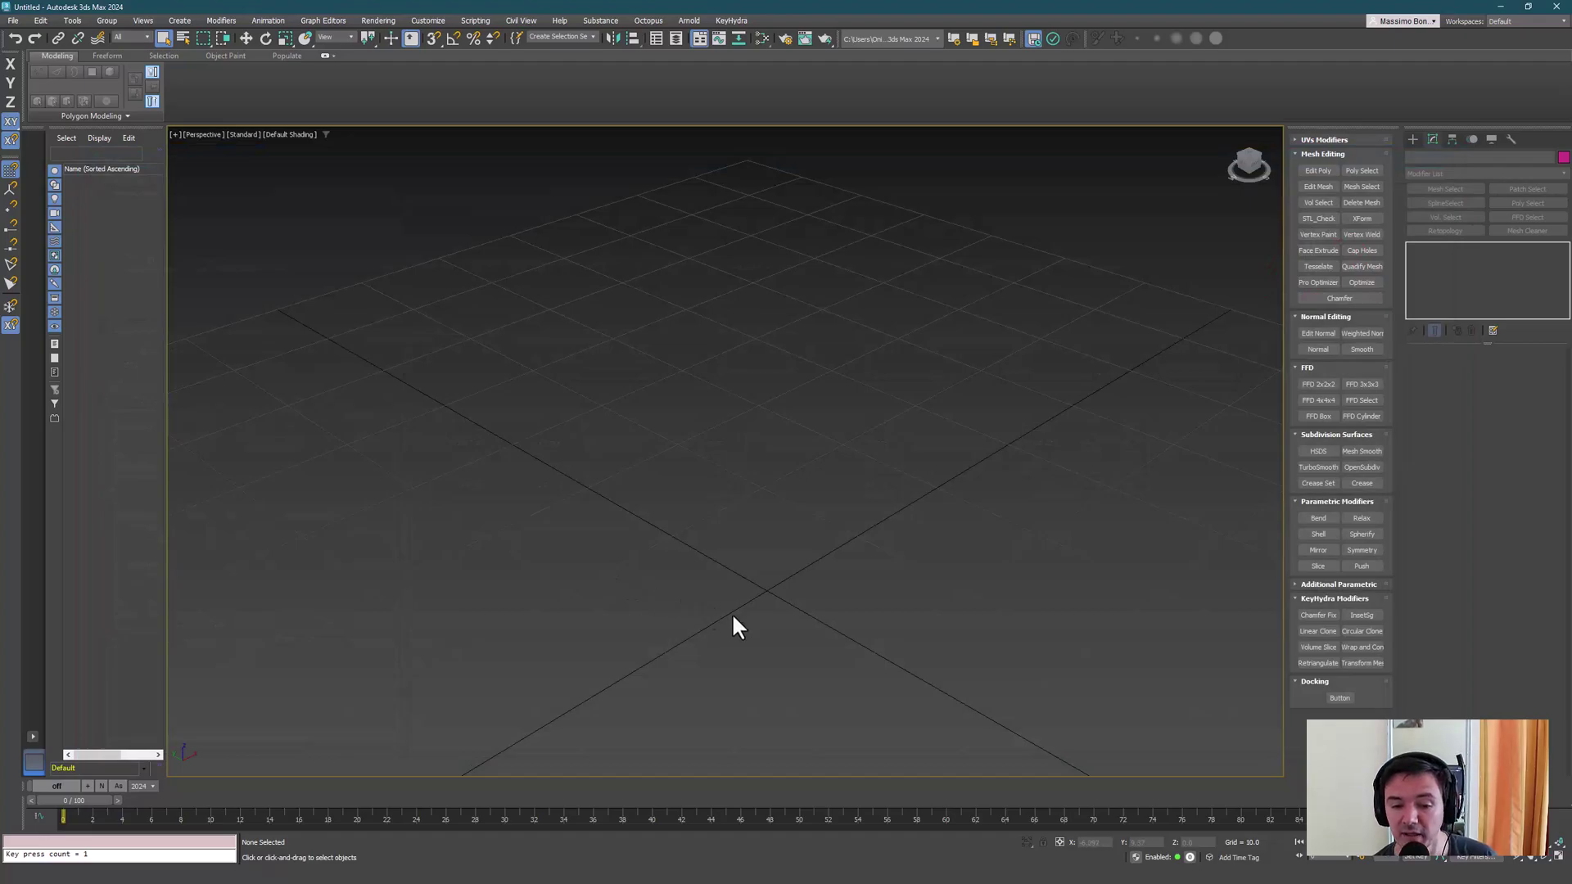
Step: Test the Multitap shortcut in the viewport by creating the grid-size primitives with different tap counts and removing each one
{"action": "key", "text": "1"}
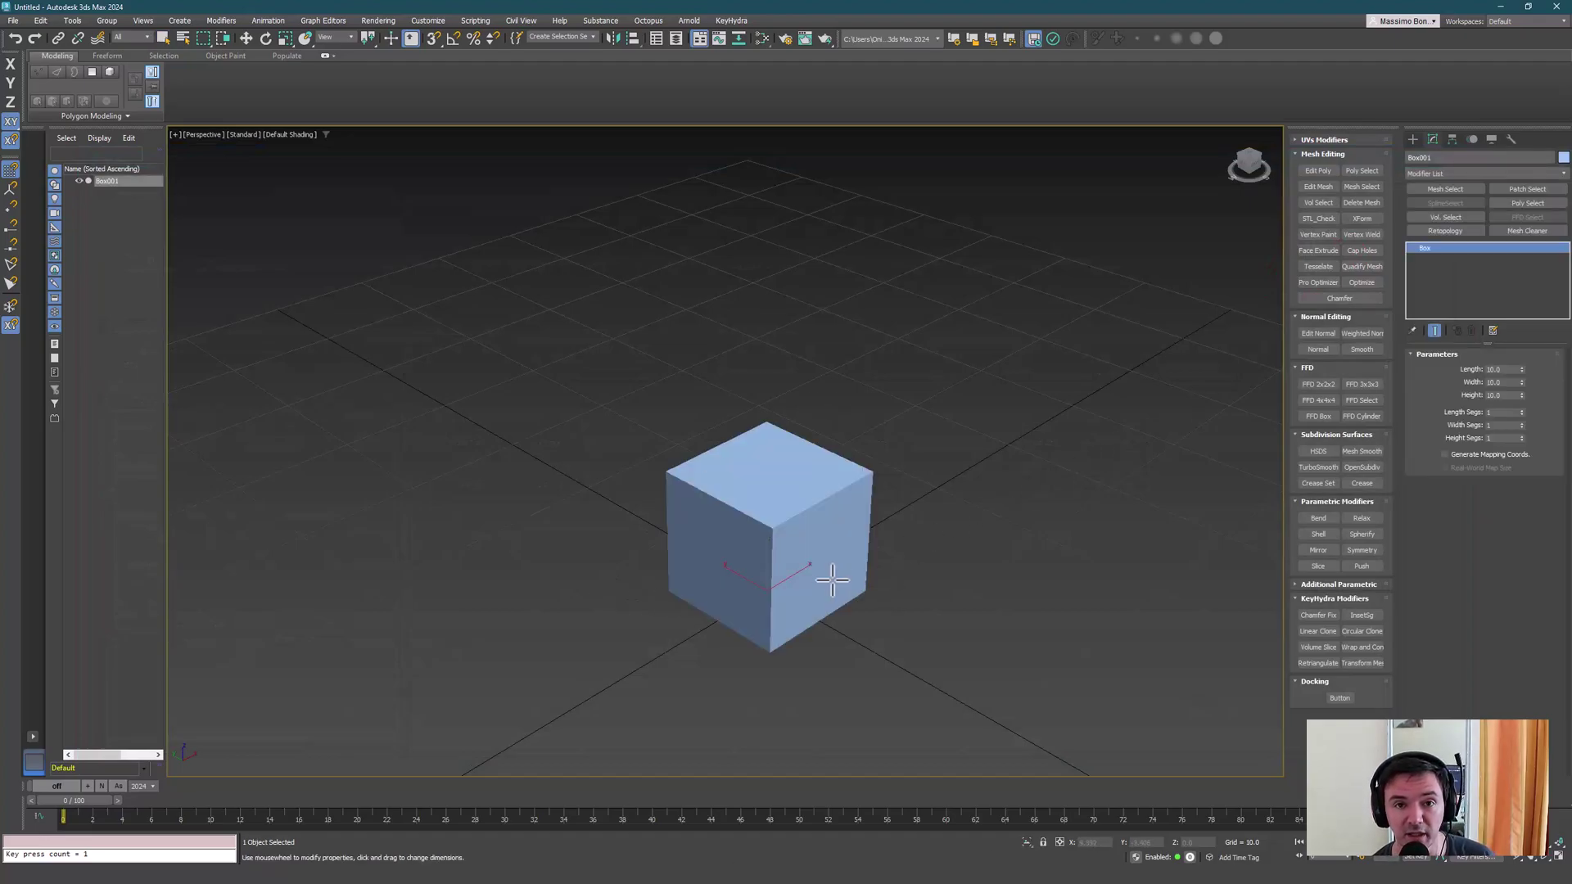
{"action": "key", "text": "Delete"}
{"action": "middle_click_drag", "start_coordinate": [807, 575], "coordinate": [759, 541]}
{"action": "key", "text": "1"}
{"action": "key", "text": "1"}
{"action": "key", "text": "Delete"}
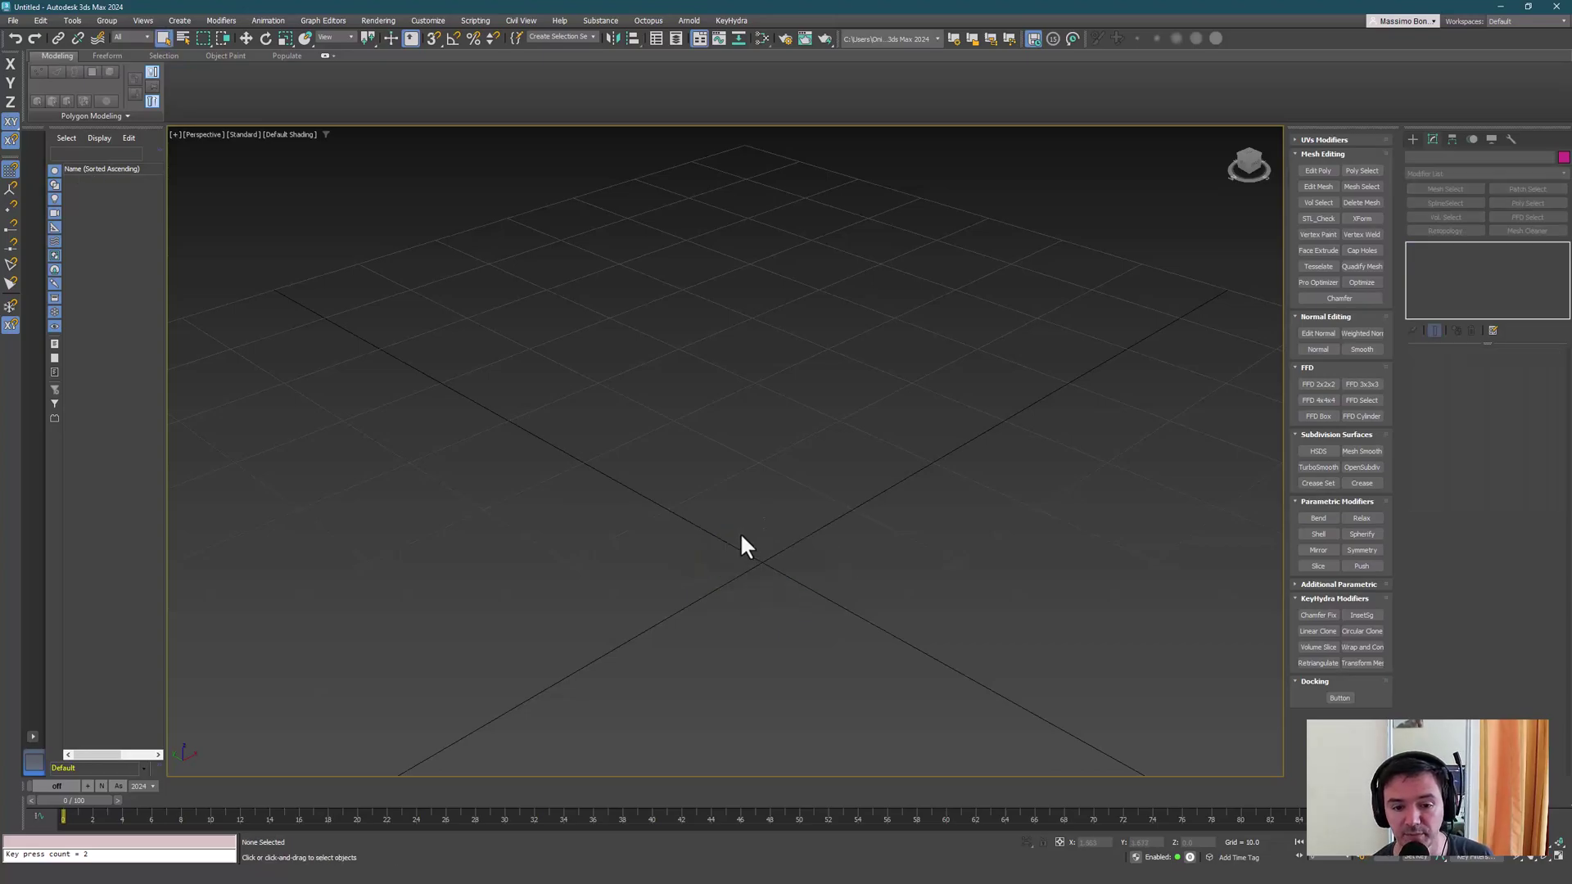
{"action": "key", "text": "c"}
{"action": "key", "text": "Escape"}
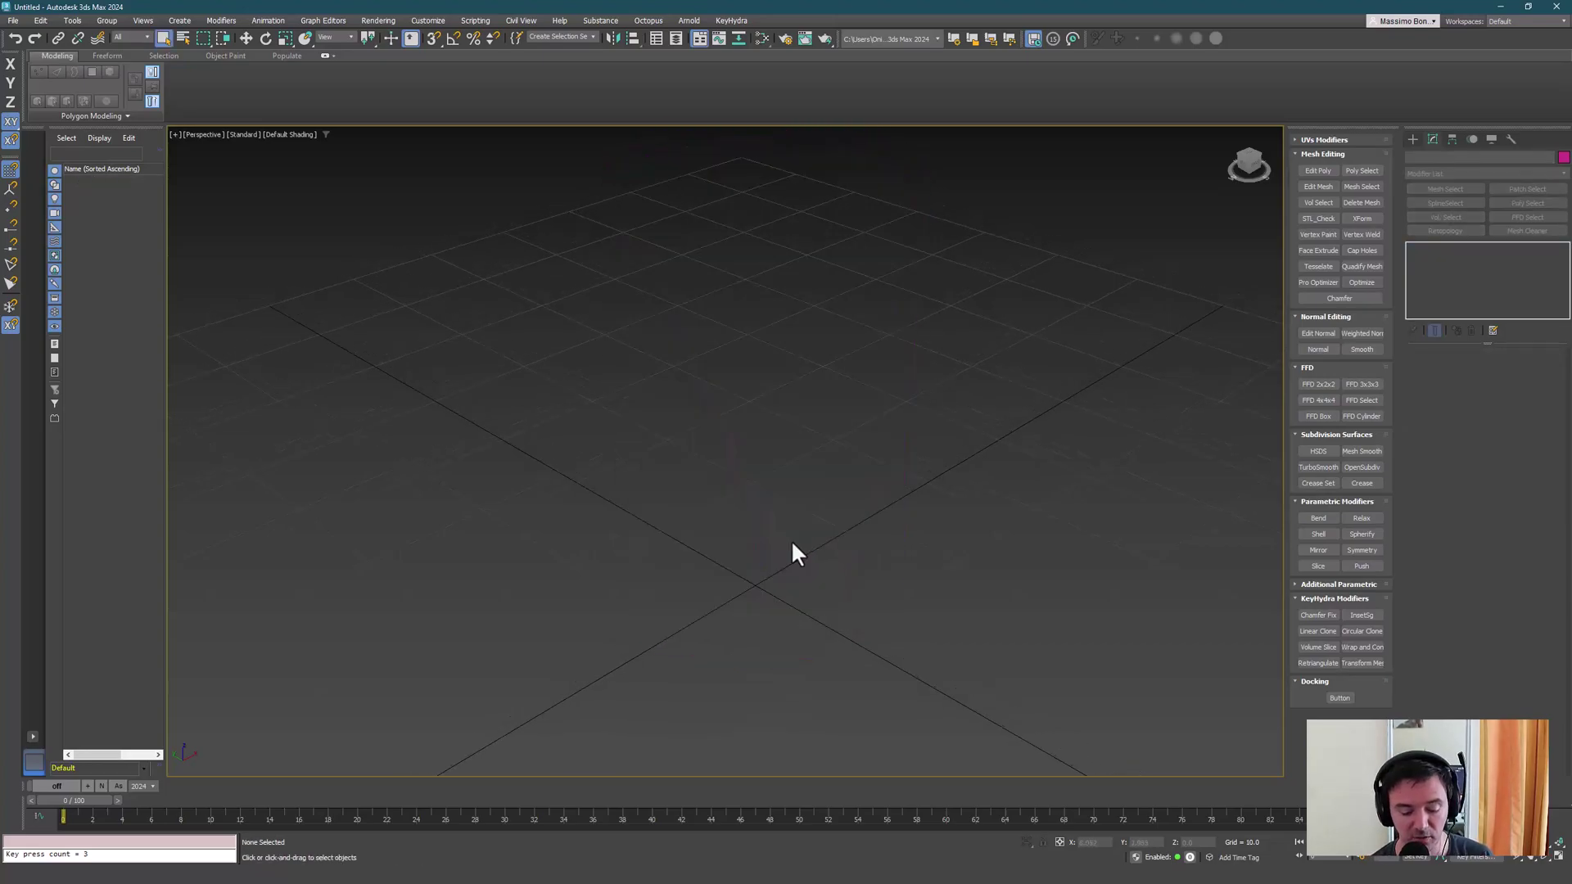
{"action": "key", "text": "s"}
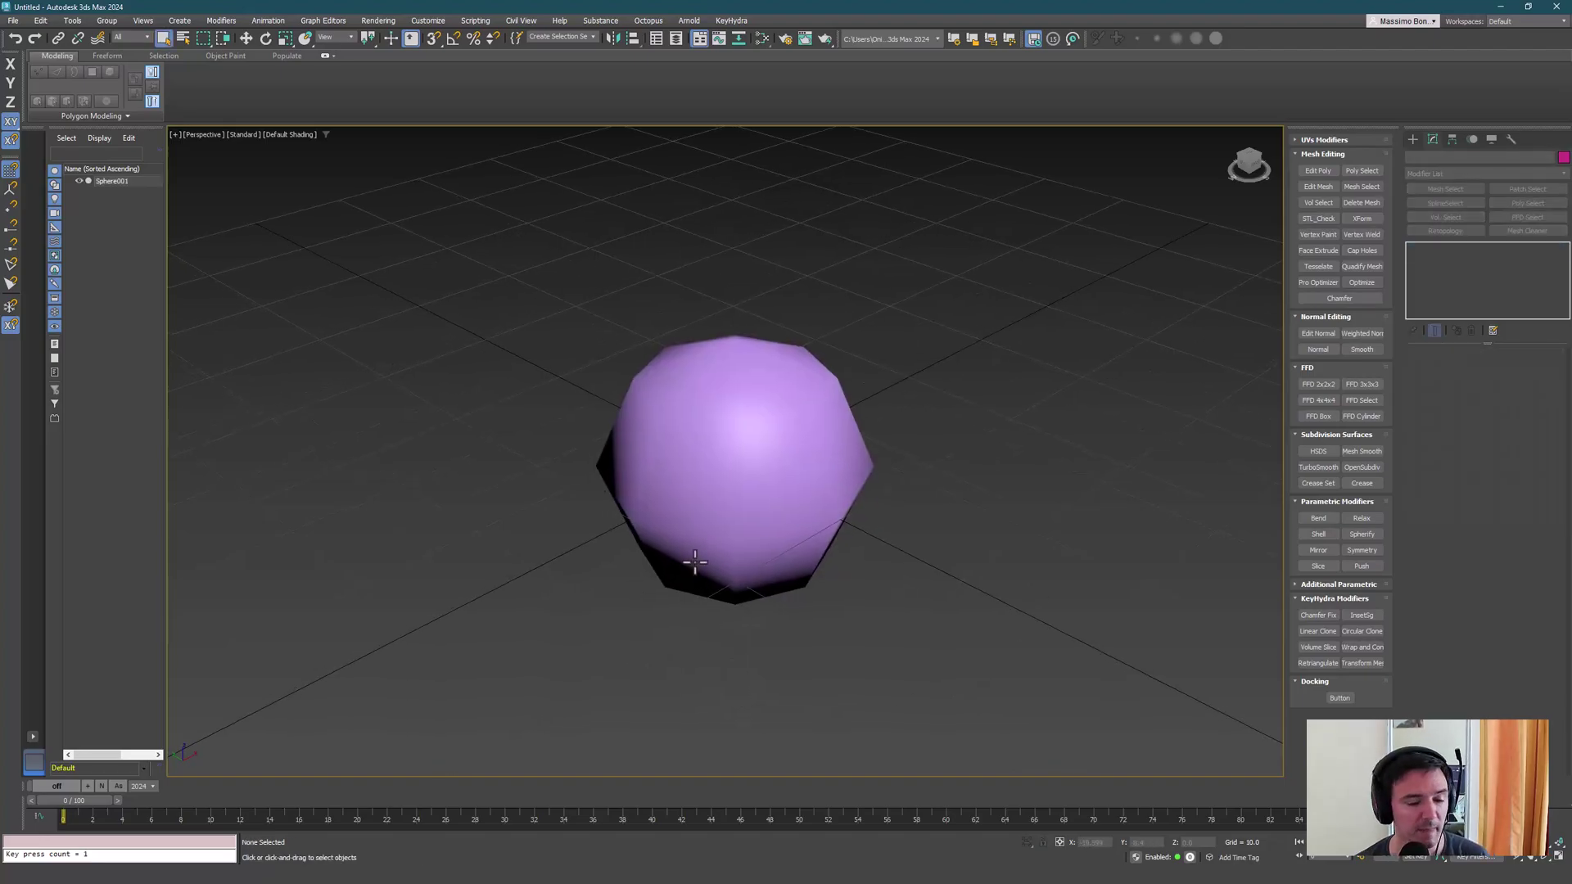
{"action": "key", "text": "Escape"}
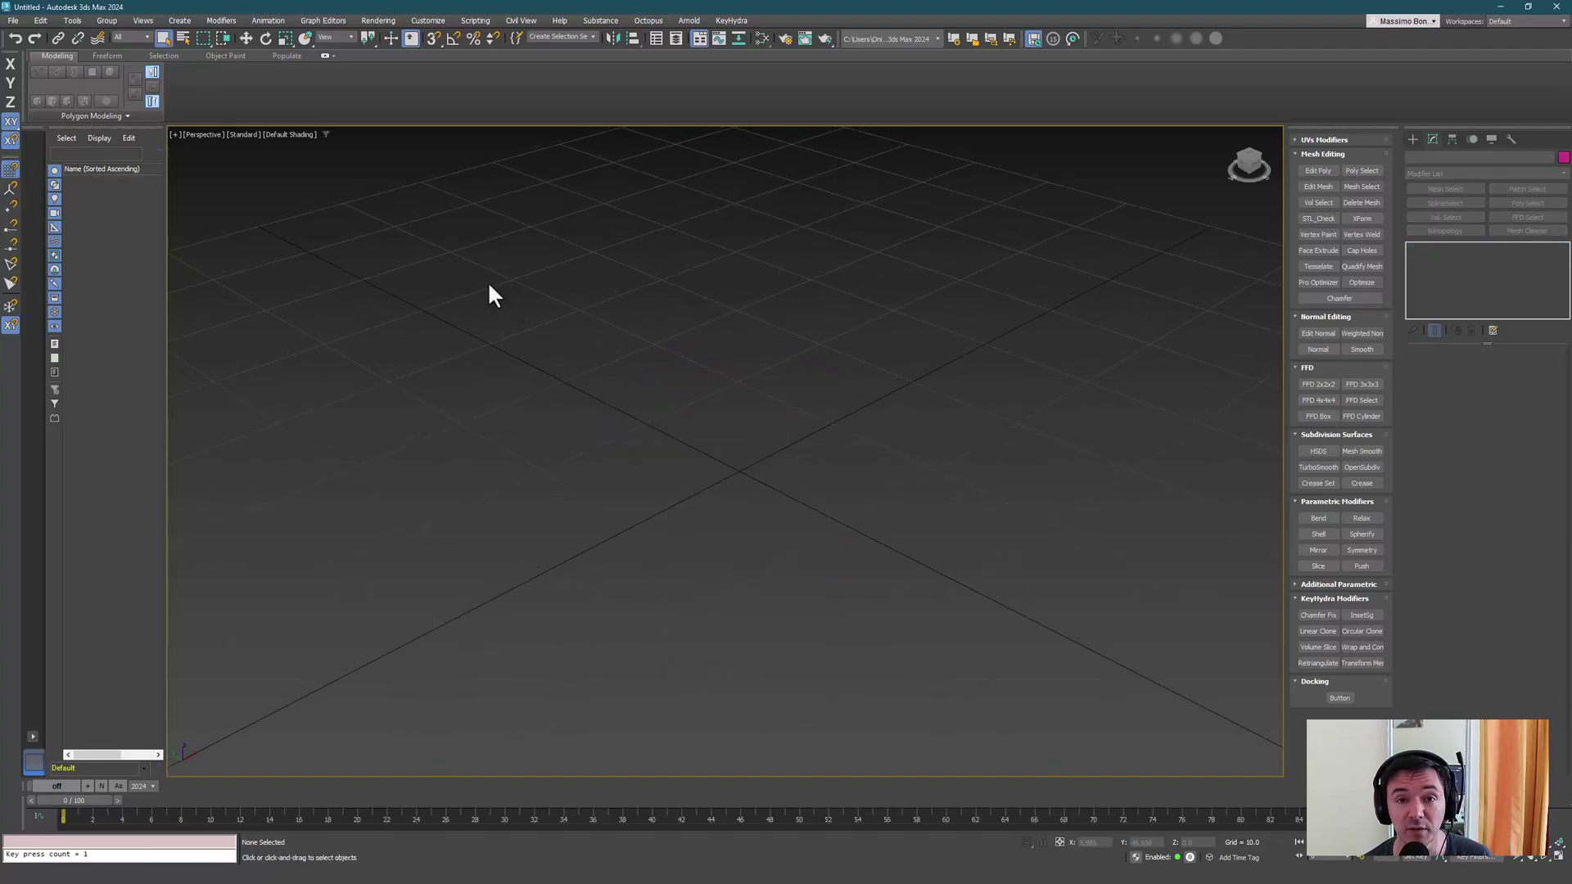
Step: Reopen the Shortcut Manager and add a new Single Tap shortcut to the 2 key of the Quadmenu profile
{"action": "left_click", "coordinate": [732, 20]}
{"action": "mouse_move", "coordinate": [715, 39]}
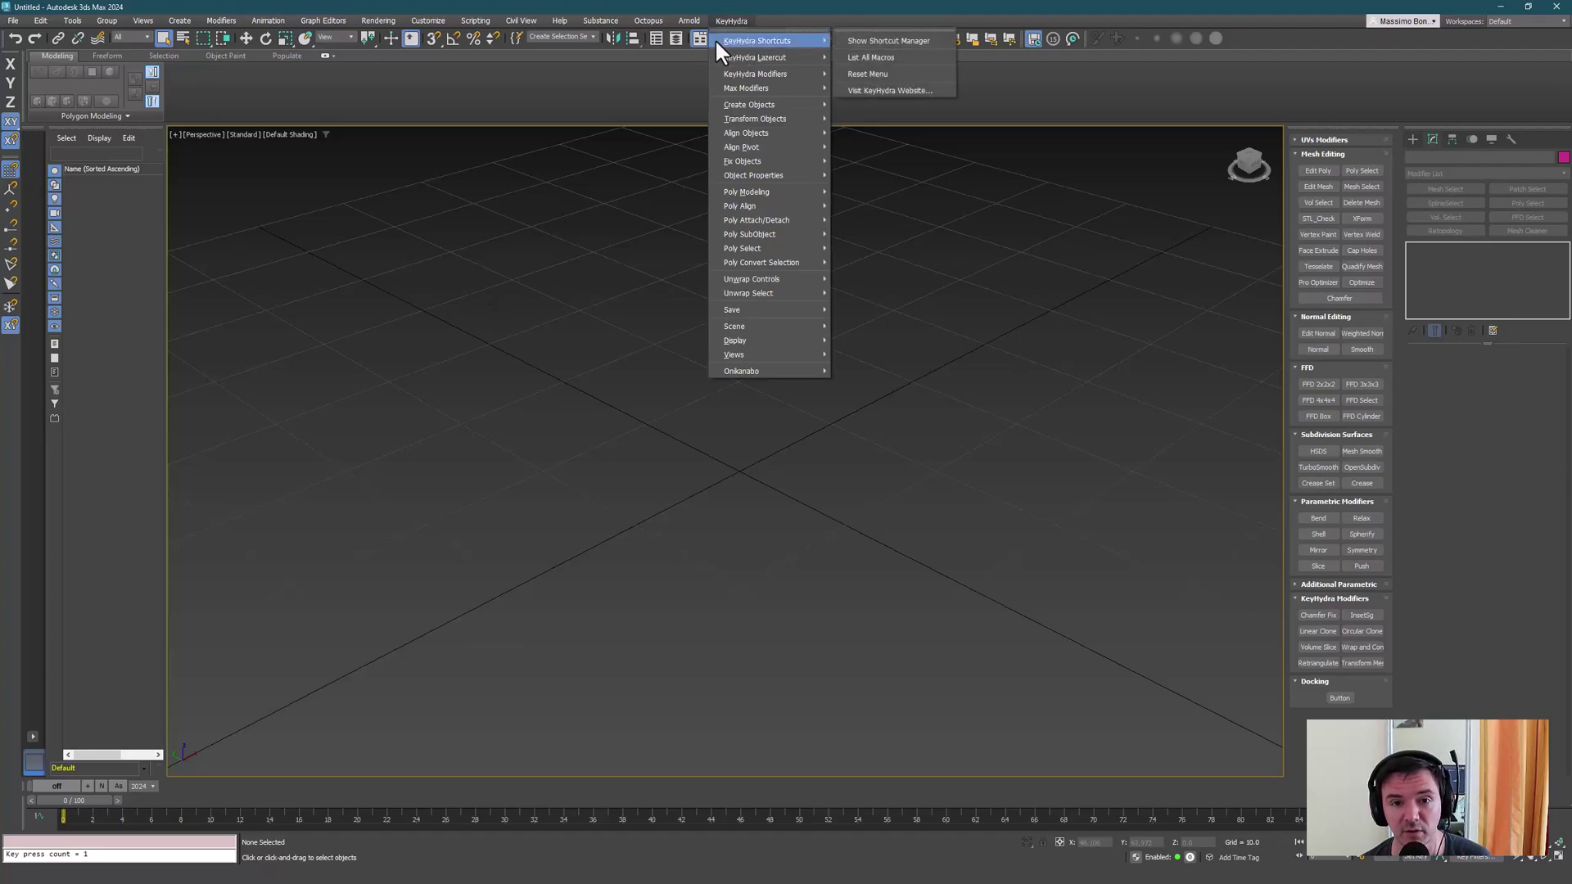
{"action": "left_click", "coordinate": [859, 41]}
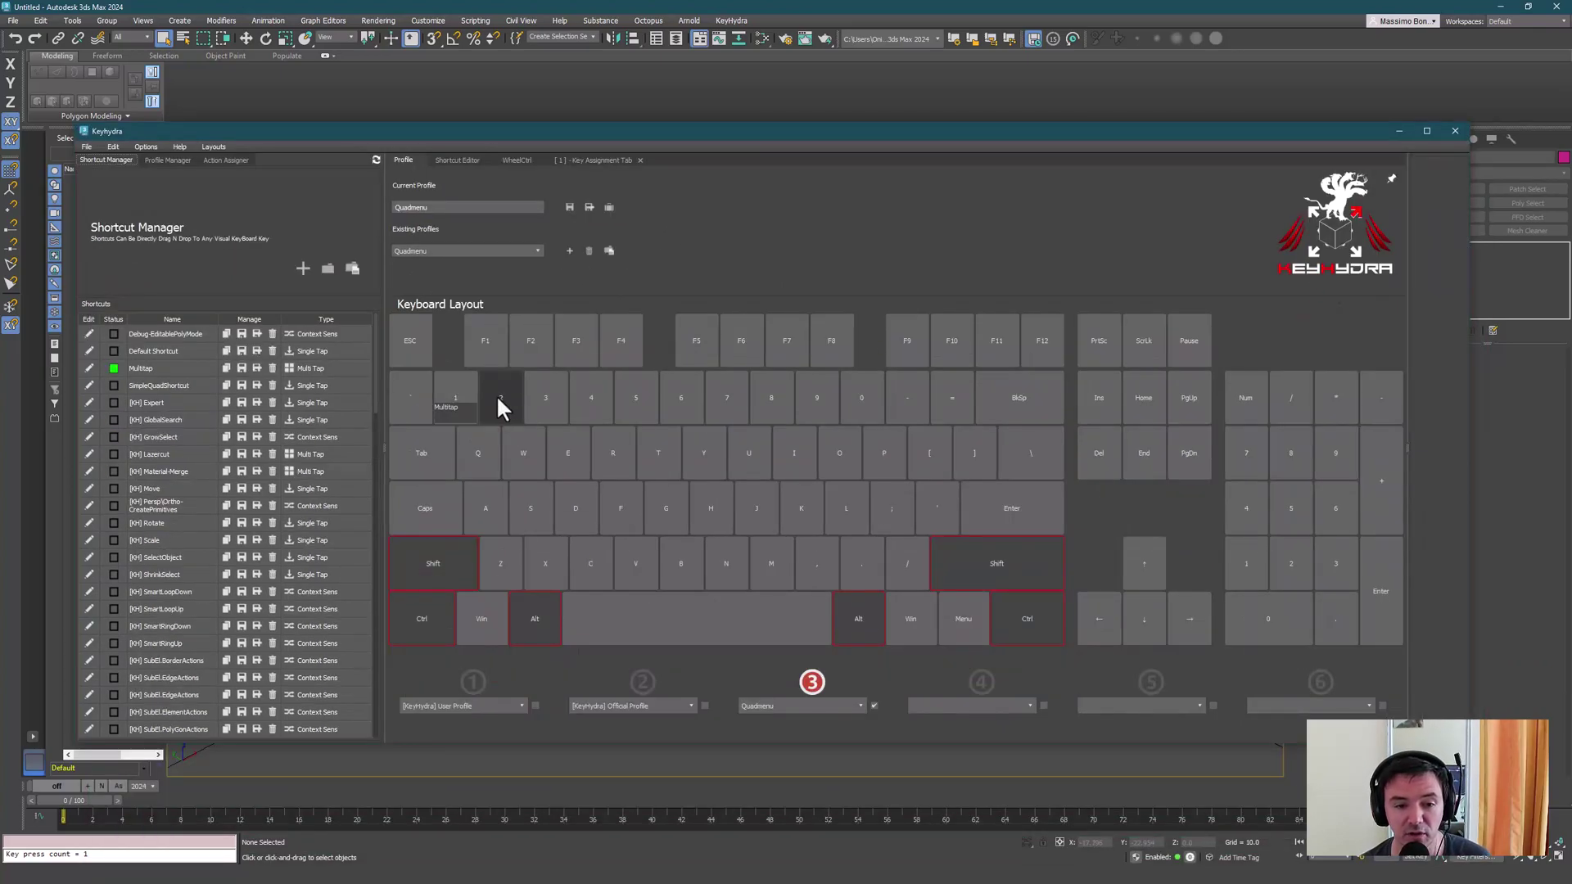
{"action": "right_click", "coordinate": [496, 395]}
{"action": "left_click", "coordinate": [524, 406]}
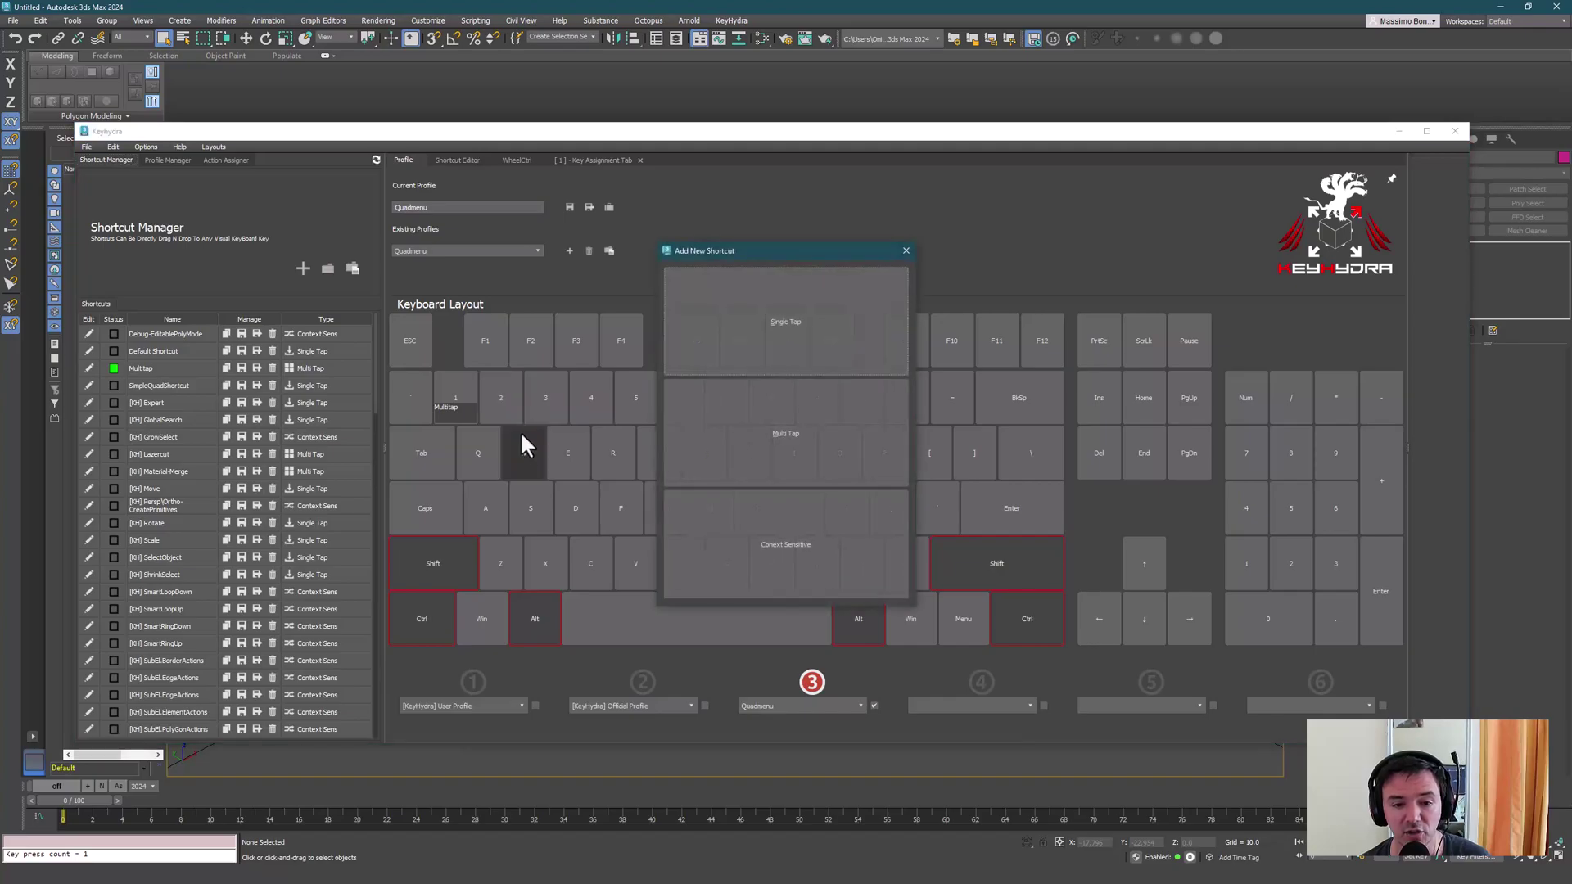
{"action": "left_click", "coordinate": [761, 325]}
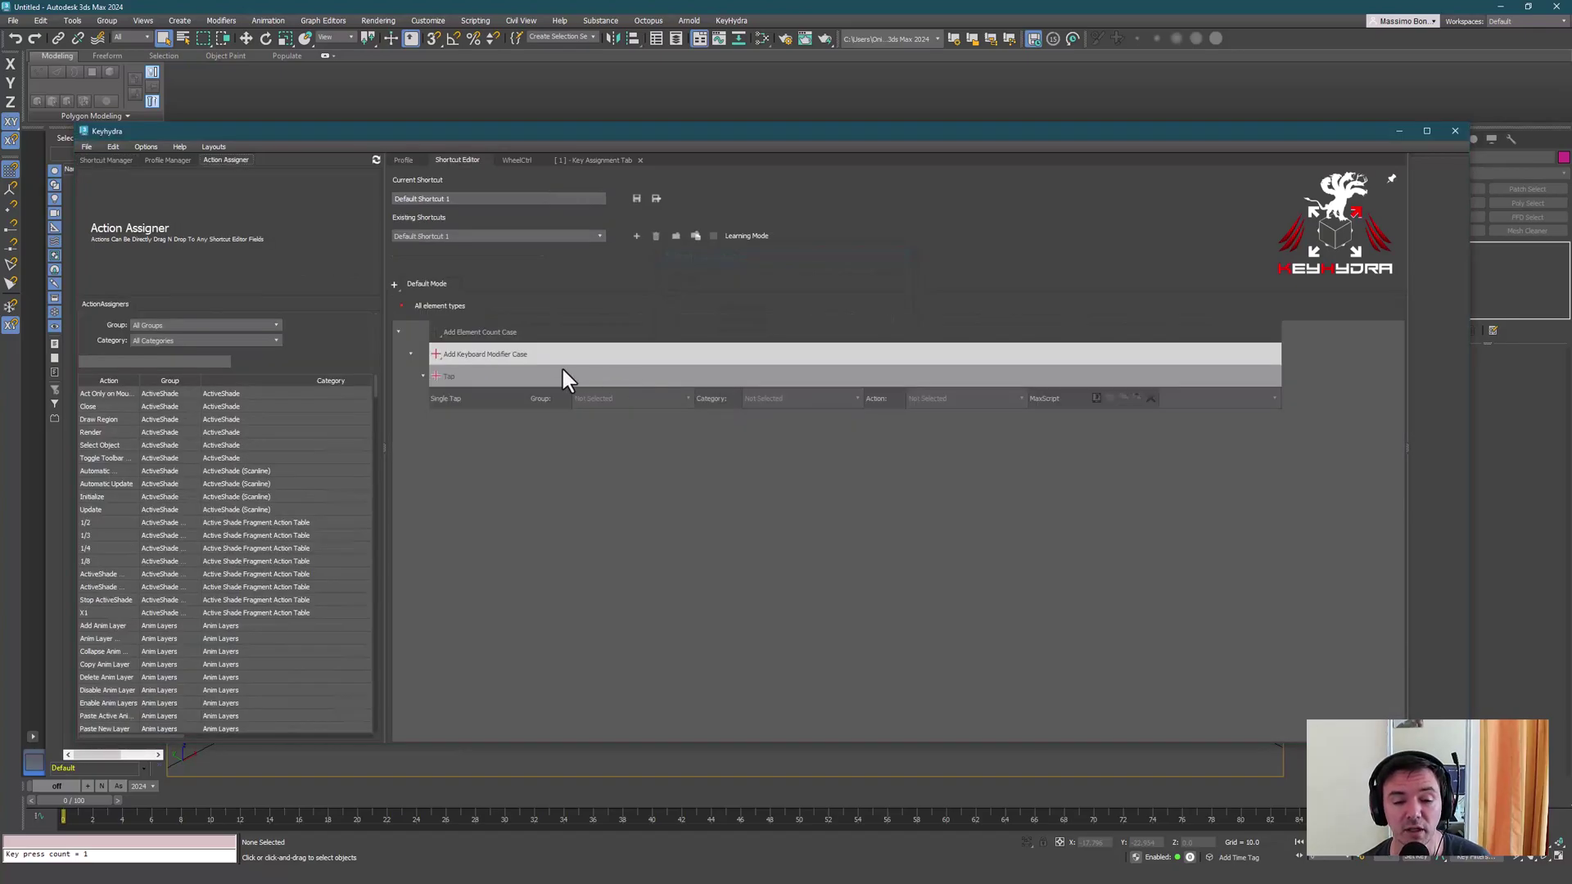
Step: Filter the actions to the Quad Menu Sets category and assign the Lock action to the single tap
{"action": "left_click", "coordinate": [270, 343]}
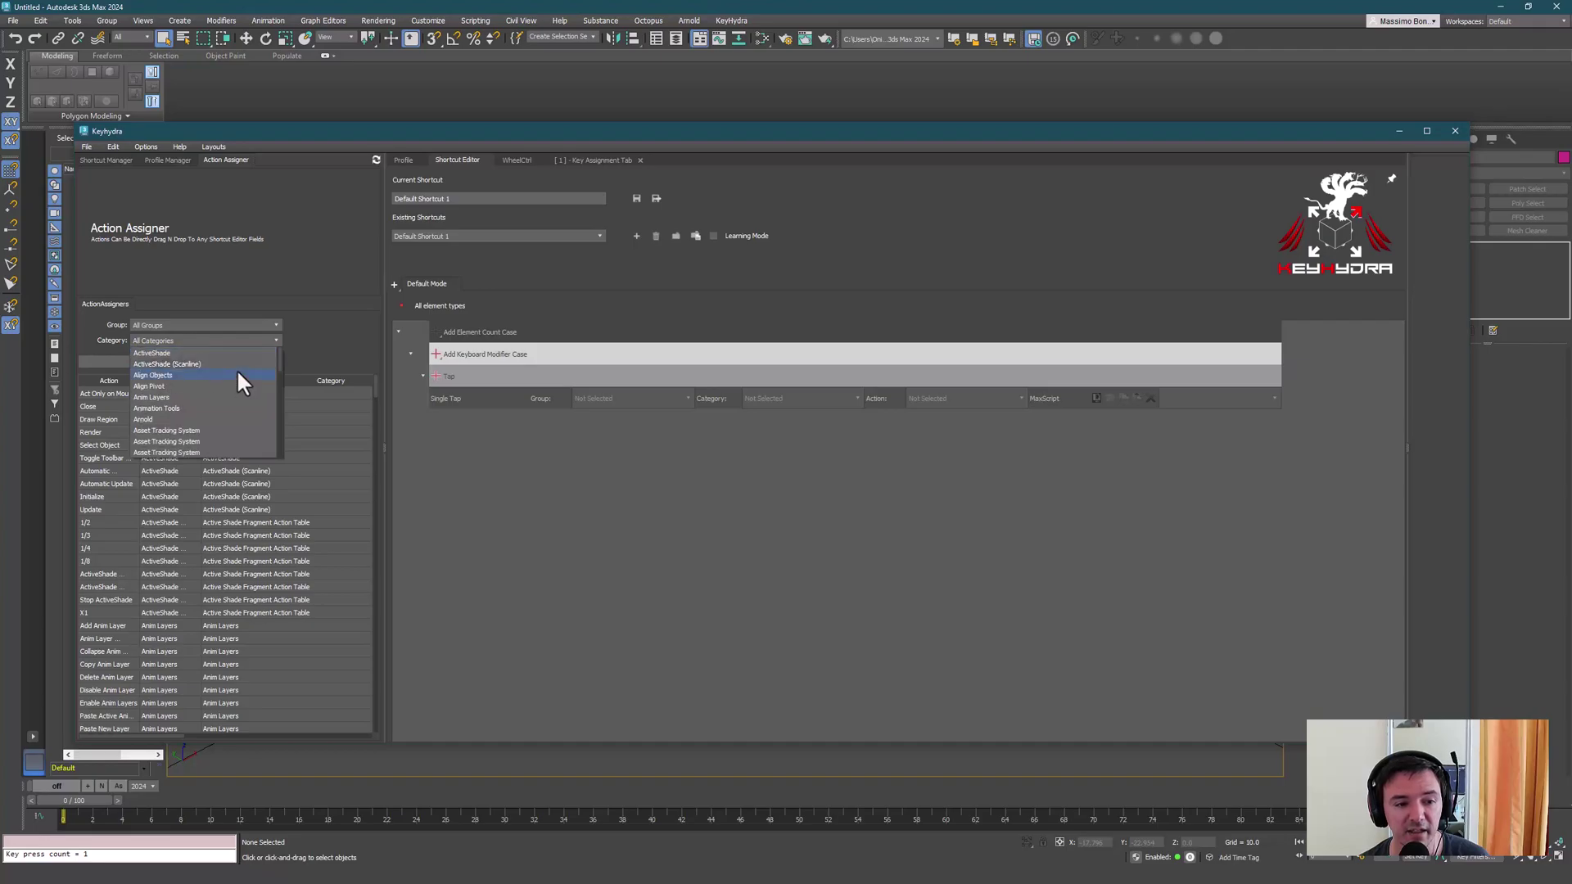
{"action": "scroll", "coordinate": [237, 385], "scroll_direction": "down", "scroll_amount": 5}
{"action": "scroll", "coordinate": [229, 401], "scroll_direction": "down", "scroll_amount": 8}
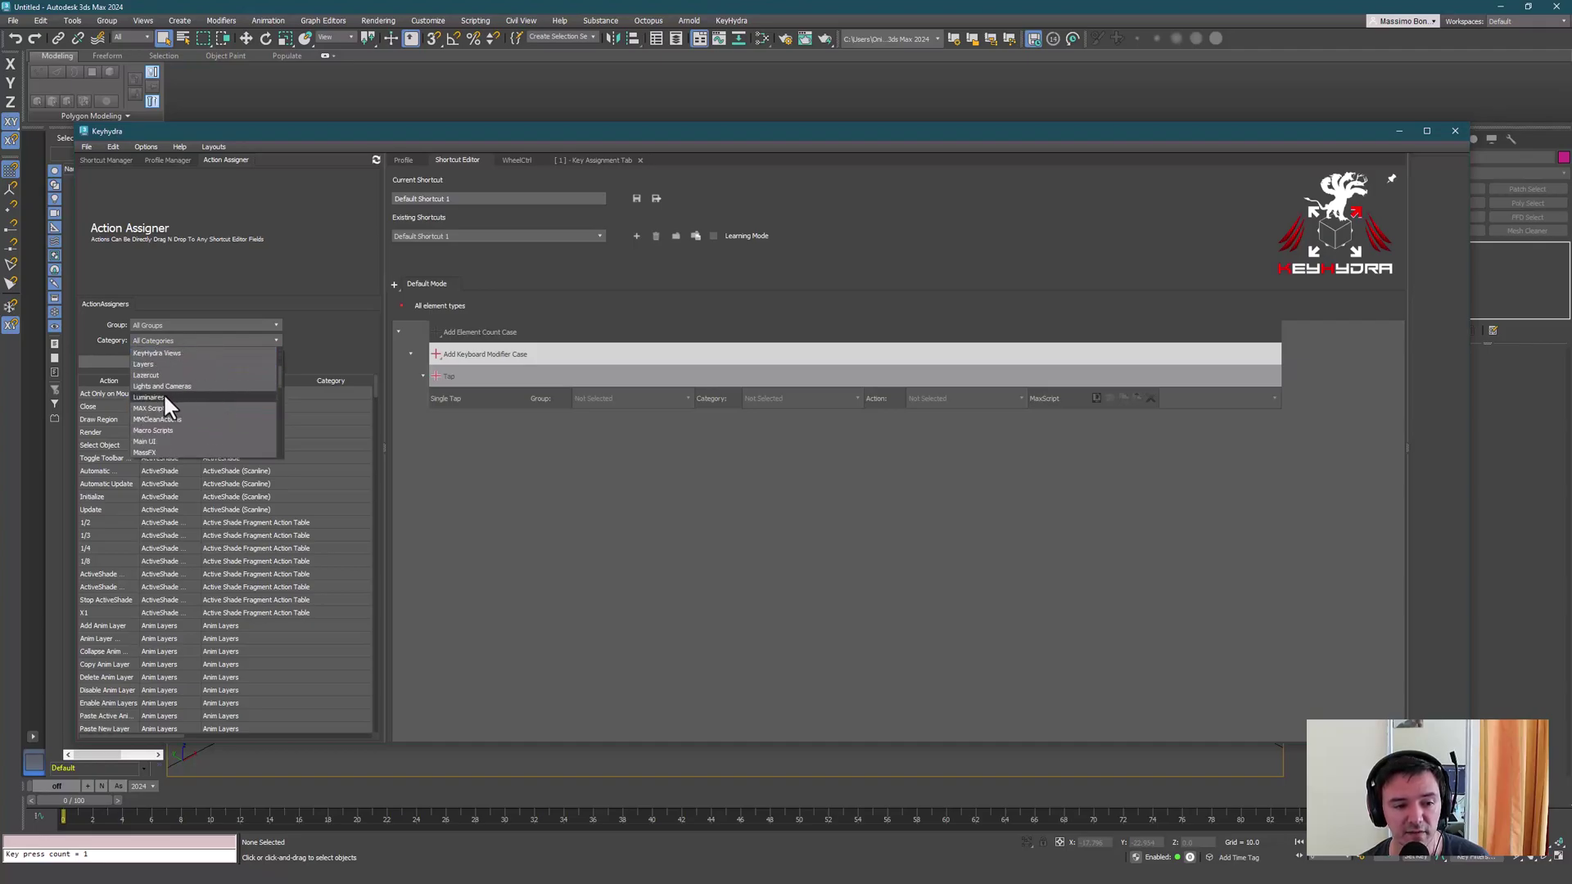
{"action": "left_click", "coordinate": [164, 394]}
{"action": "left_click_drag", "start_coordinate": [139, 382], "coordinate": [191, 381]}
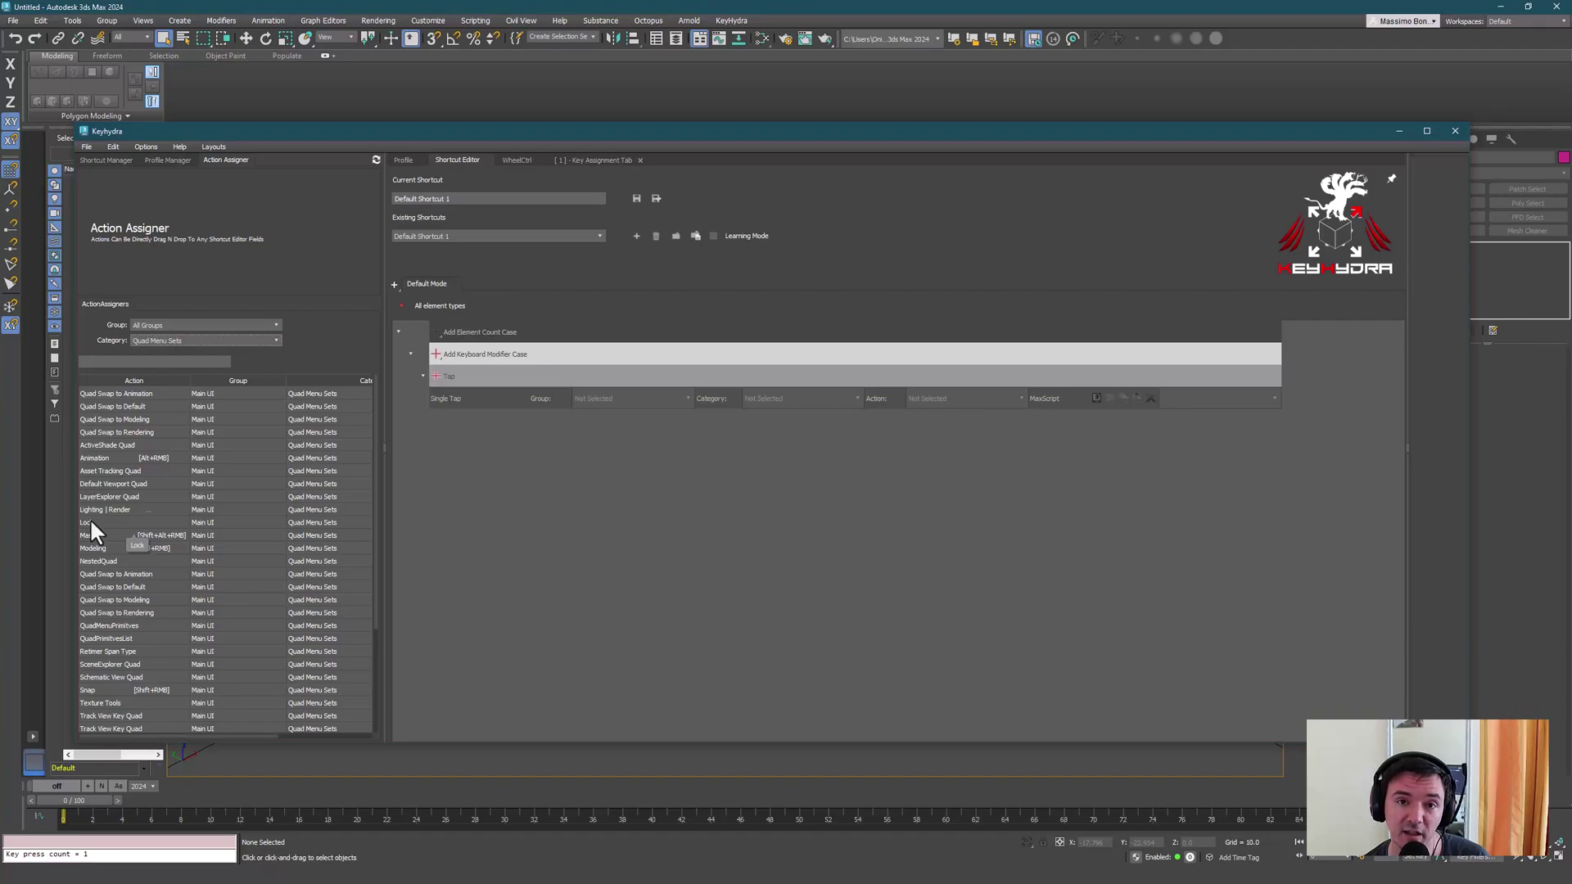
{"action": "left_click_drag", "start_coordinate": [100, 519], "coordinate": [485, 409]}
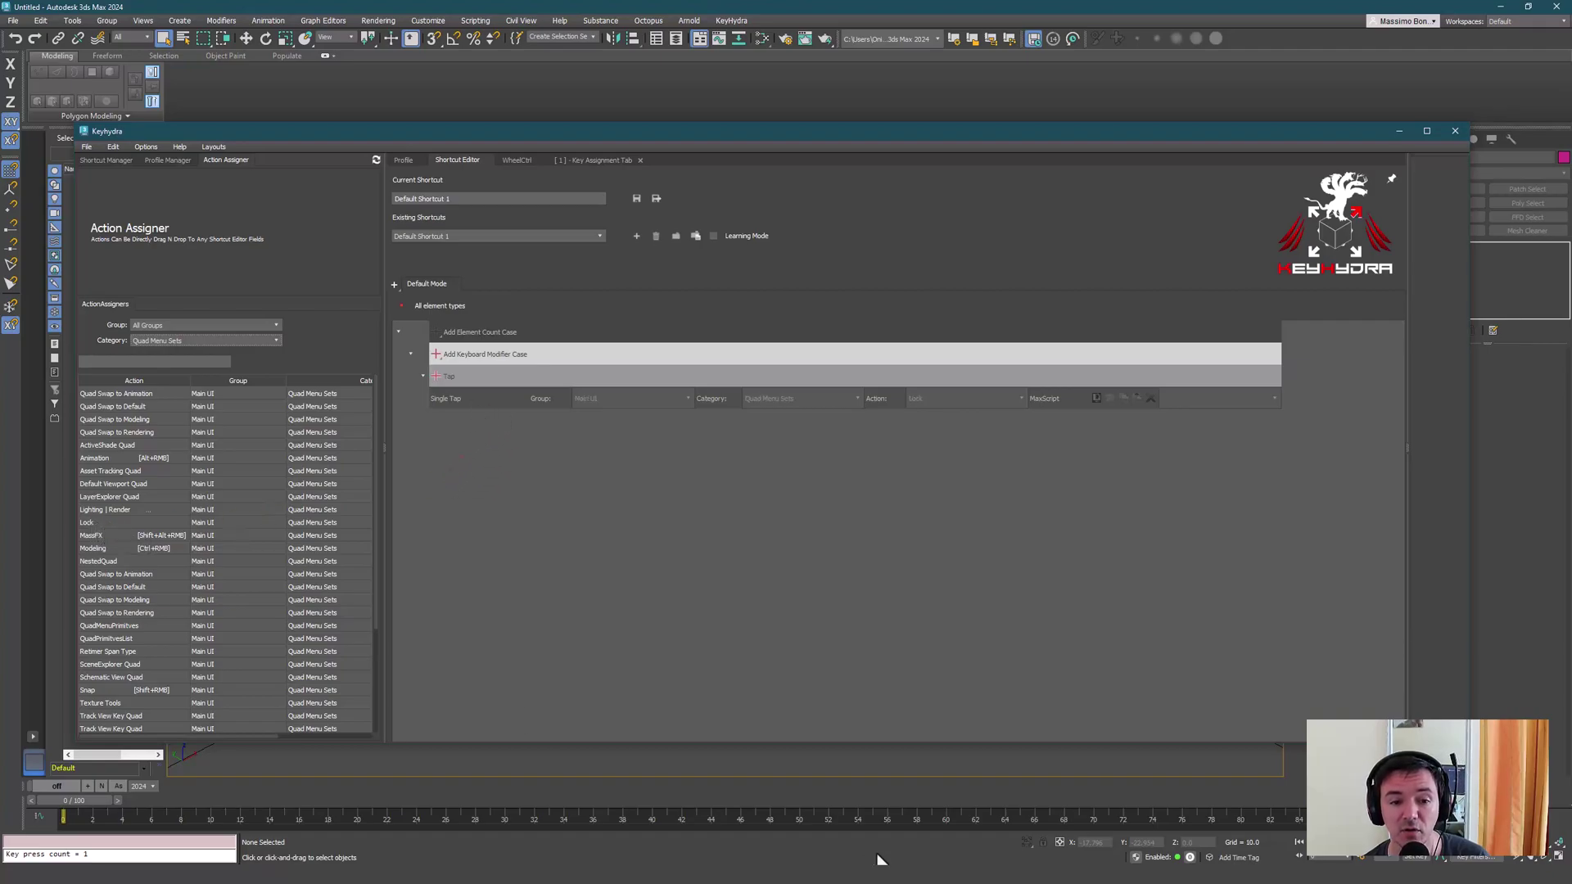
Step: Rename the new shortcut QuadLock, save it, close the Keyhydra window and try the shortcut in the viewport
{"action": "triple_click", "coordinate": [448, 198]}
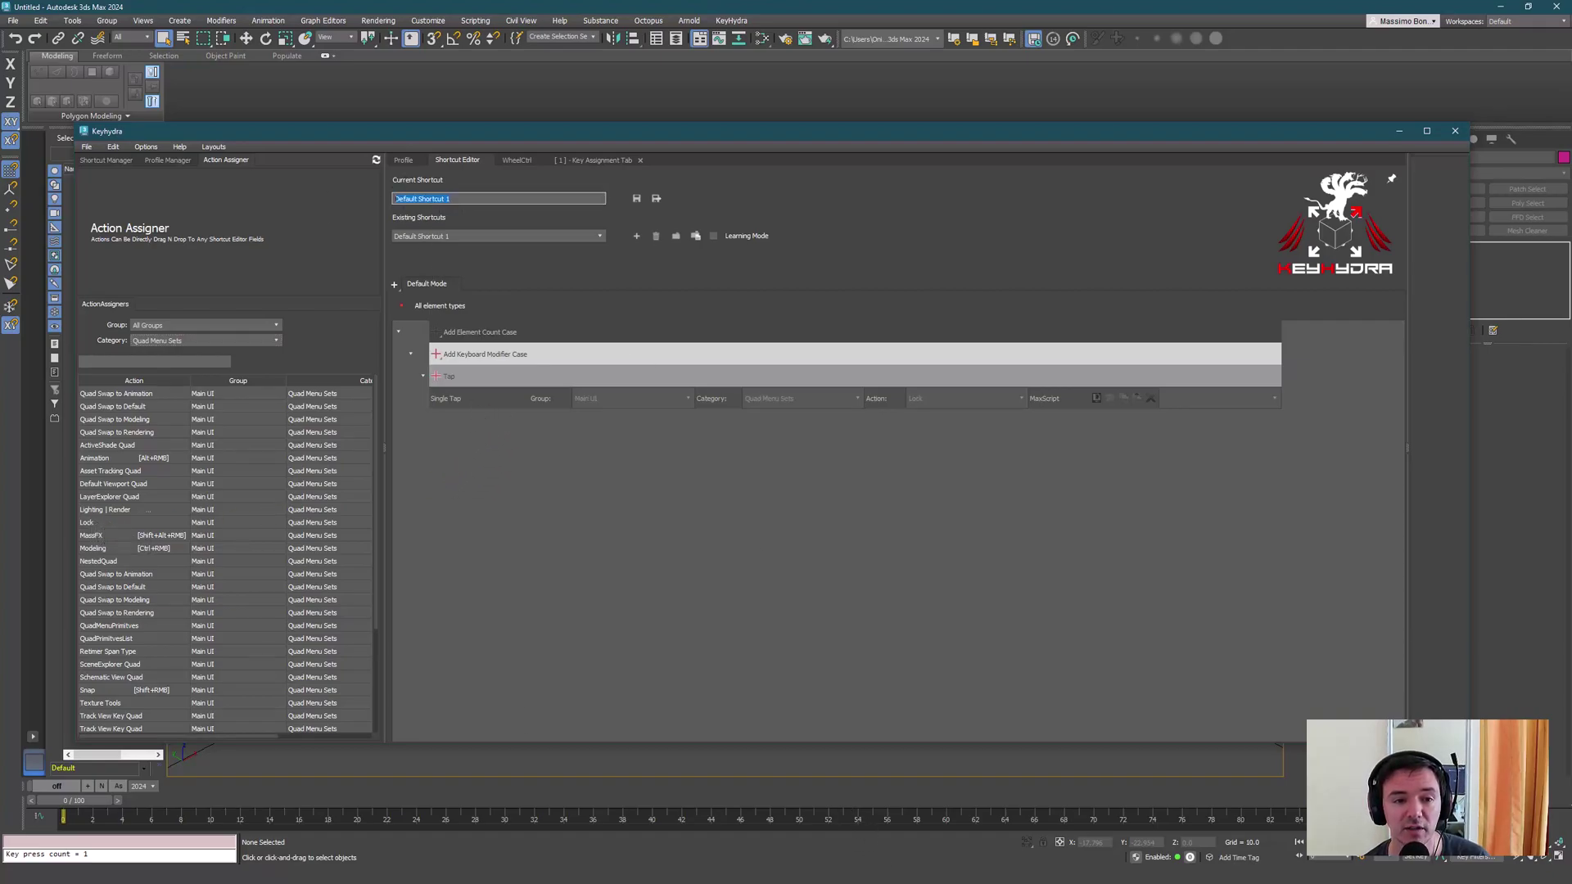
{"action": "type", "text": "QuadLock"}
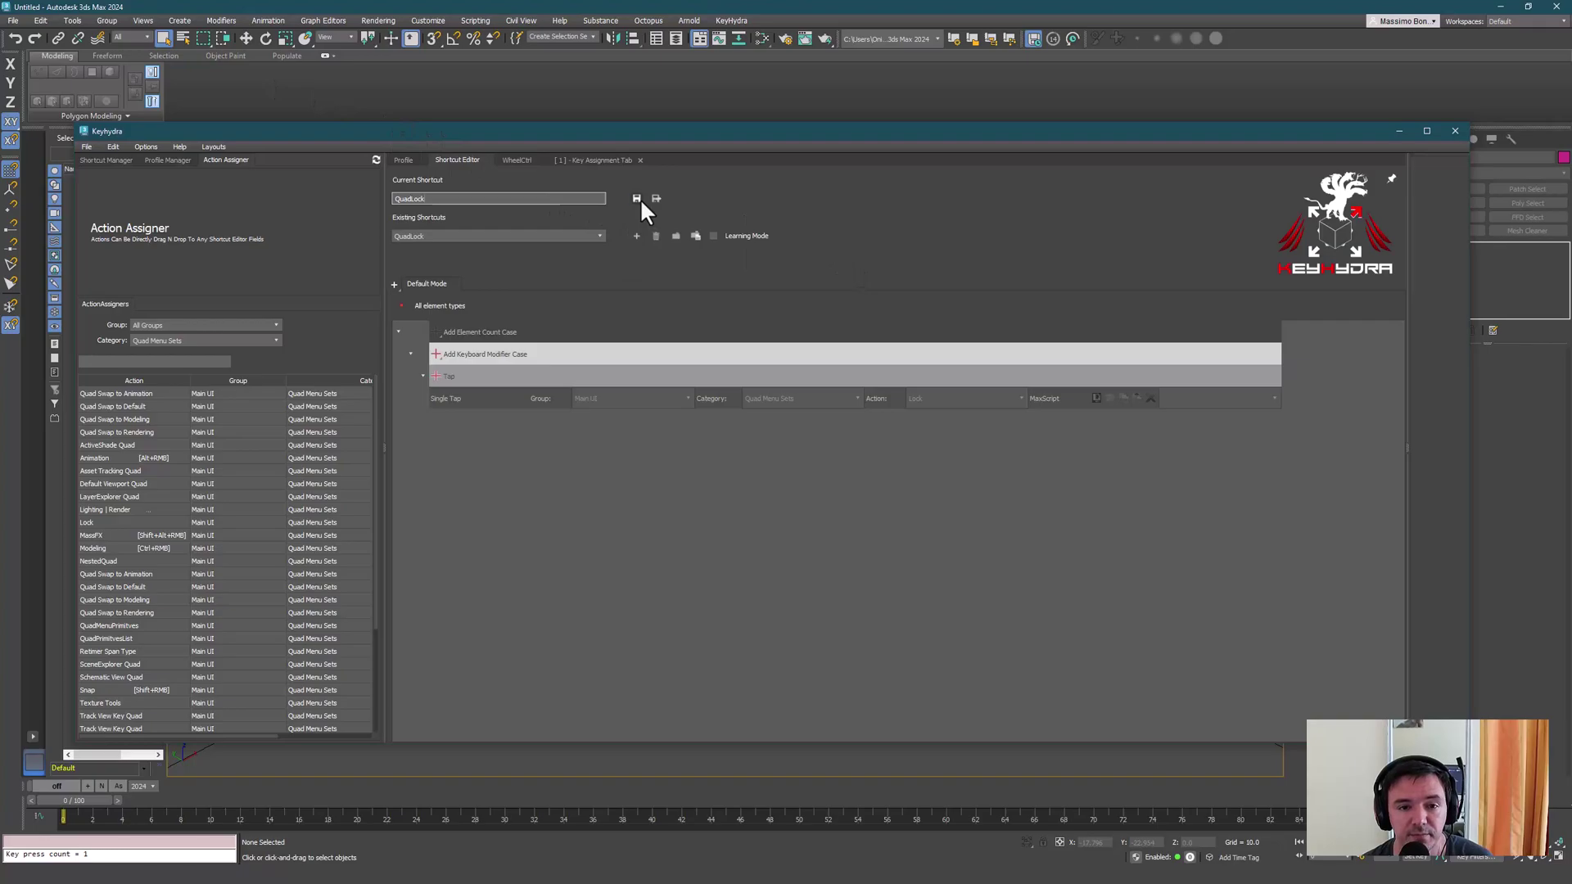
{"action": "left_click", "coordinate": [403, 161]}
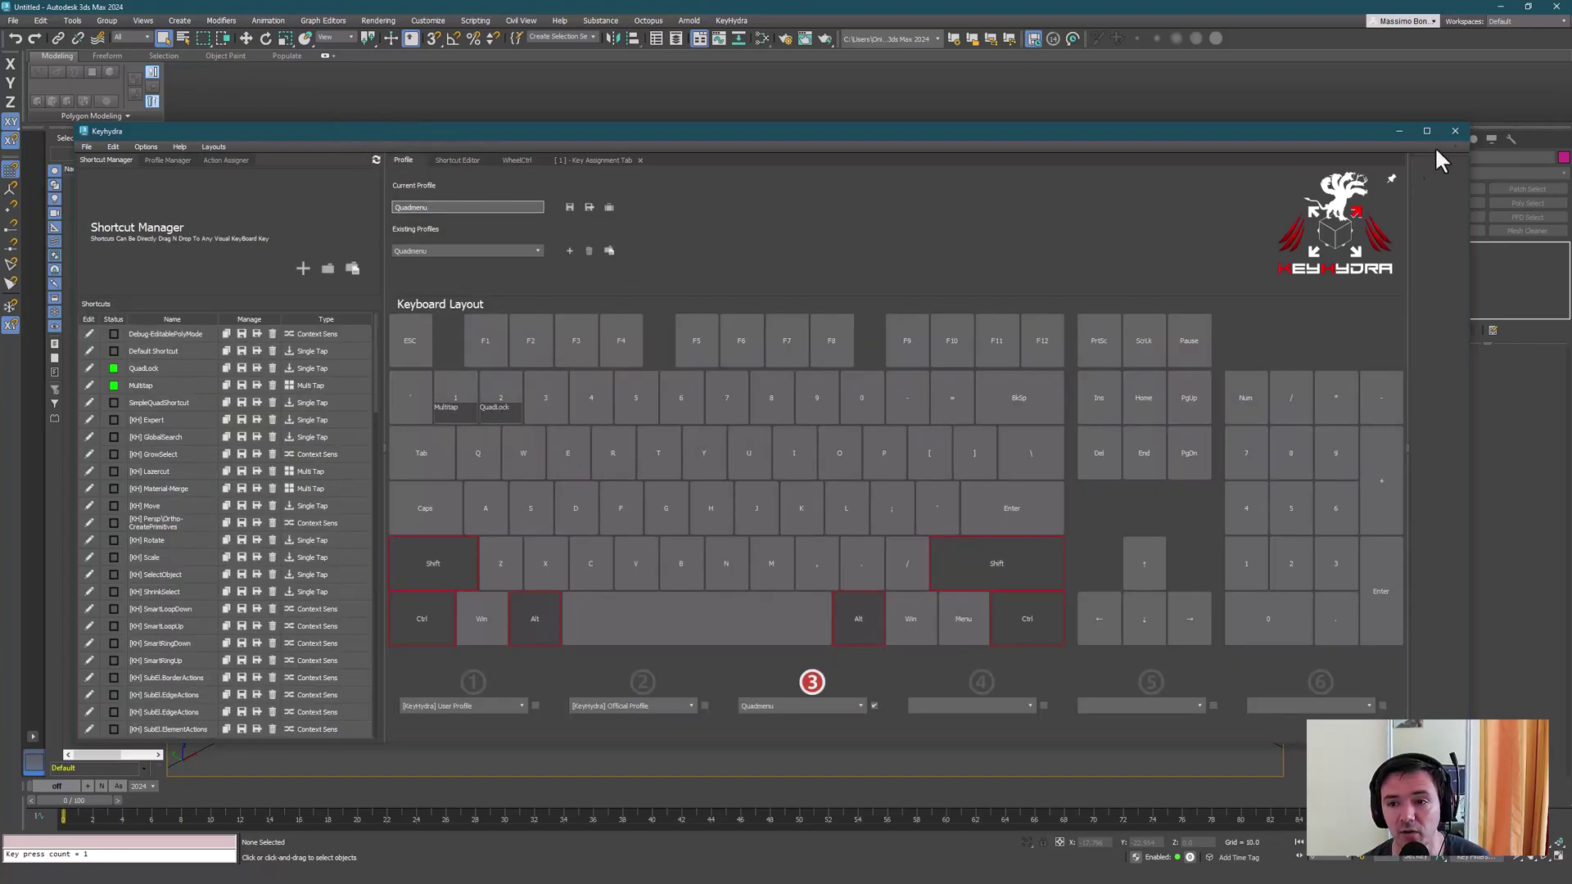
{"action": "left_click", "coordinate": [1454, 131]}
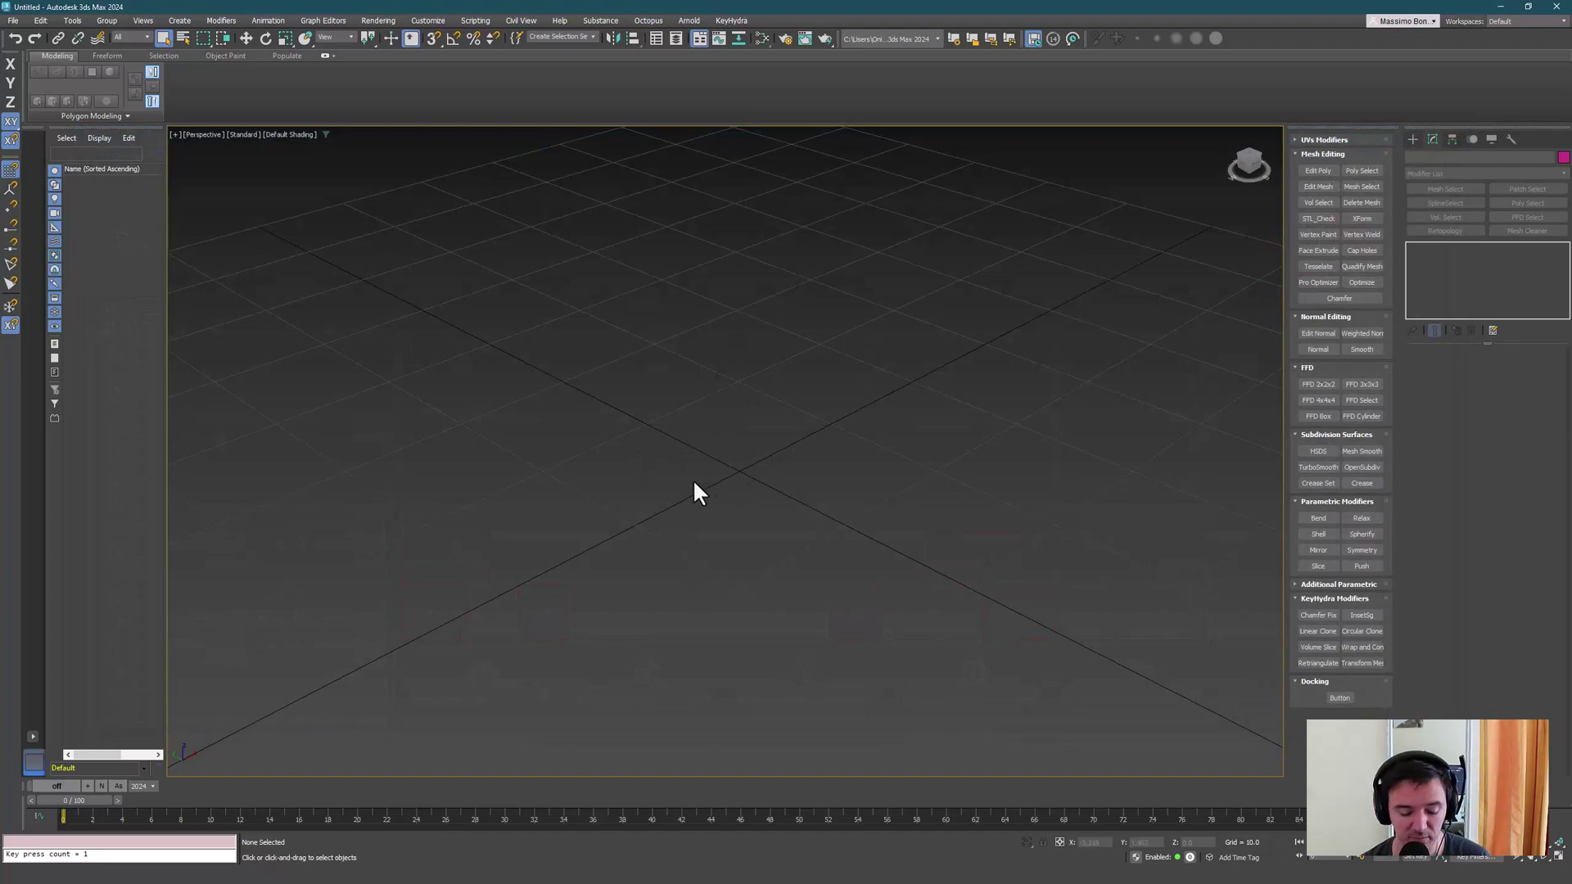
{"action": "key", "text": "space"}
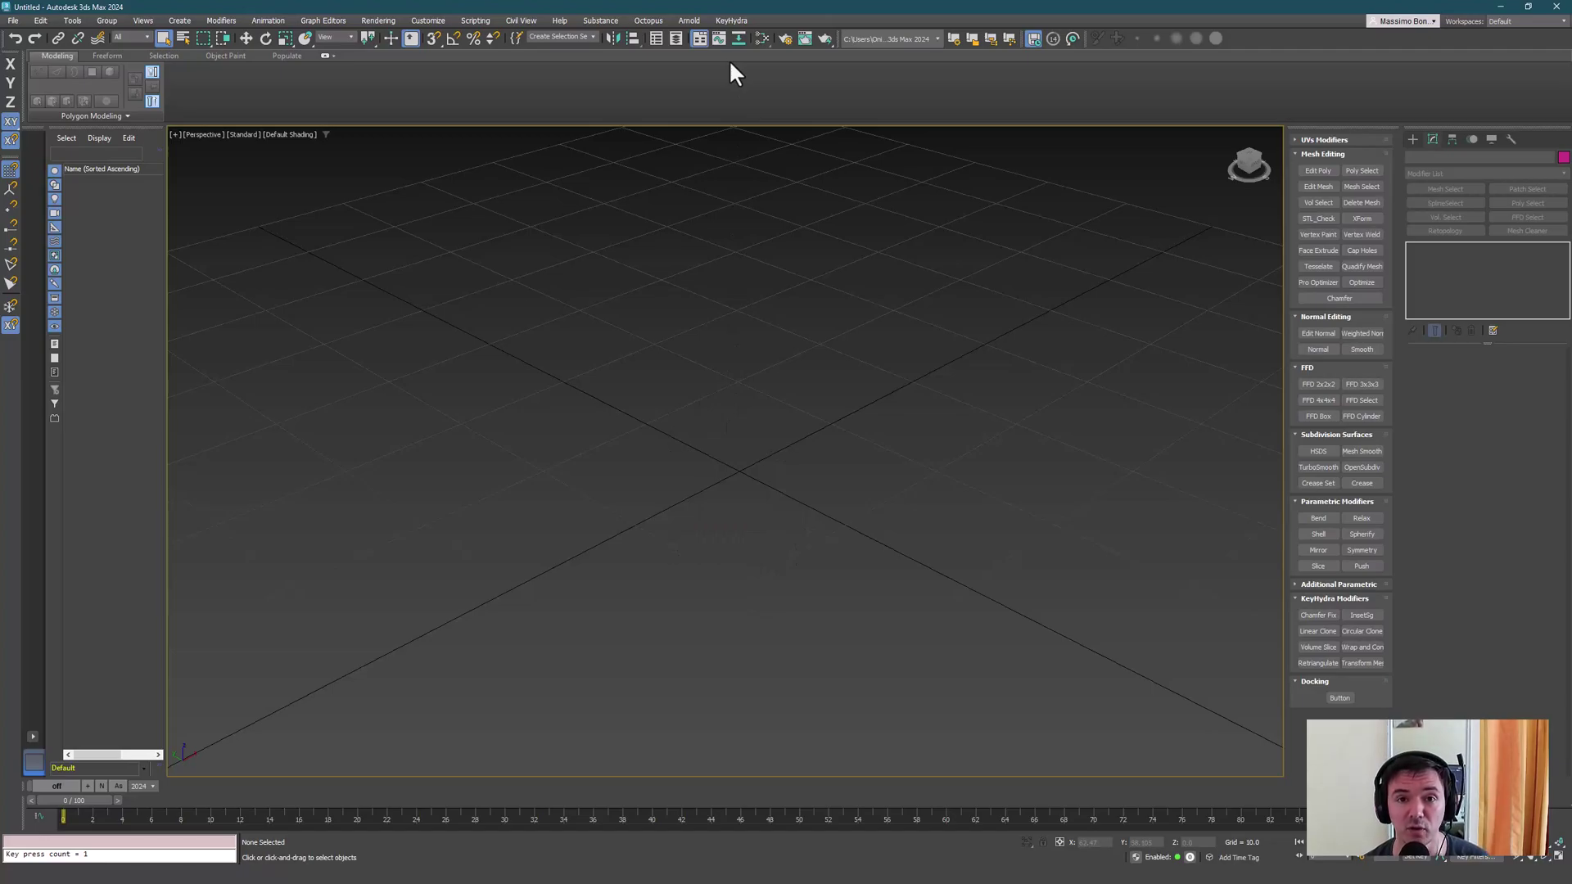
Step: Open the user interface customization for quads and create a new quad set named MyDemoQuadMenu
{"action": "left_click", "coordinate": [430, 21]}
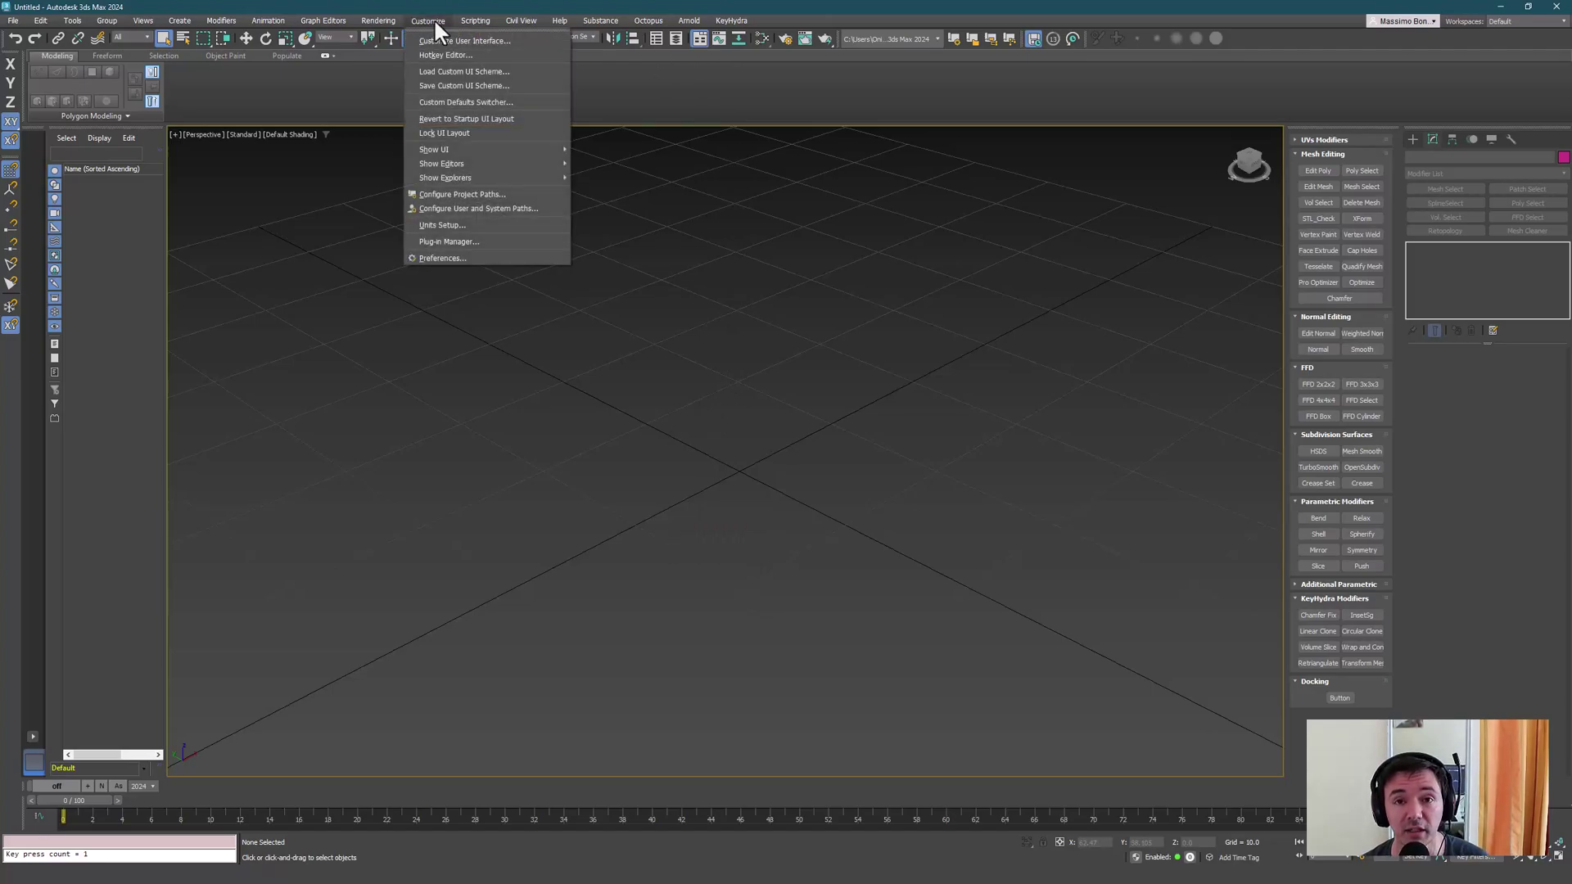
{"action": "left_click", "coordinate": [463, 40]}
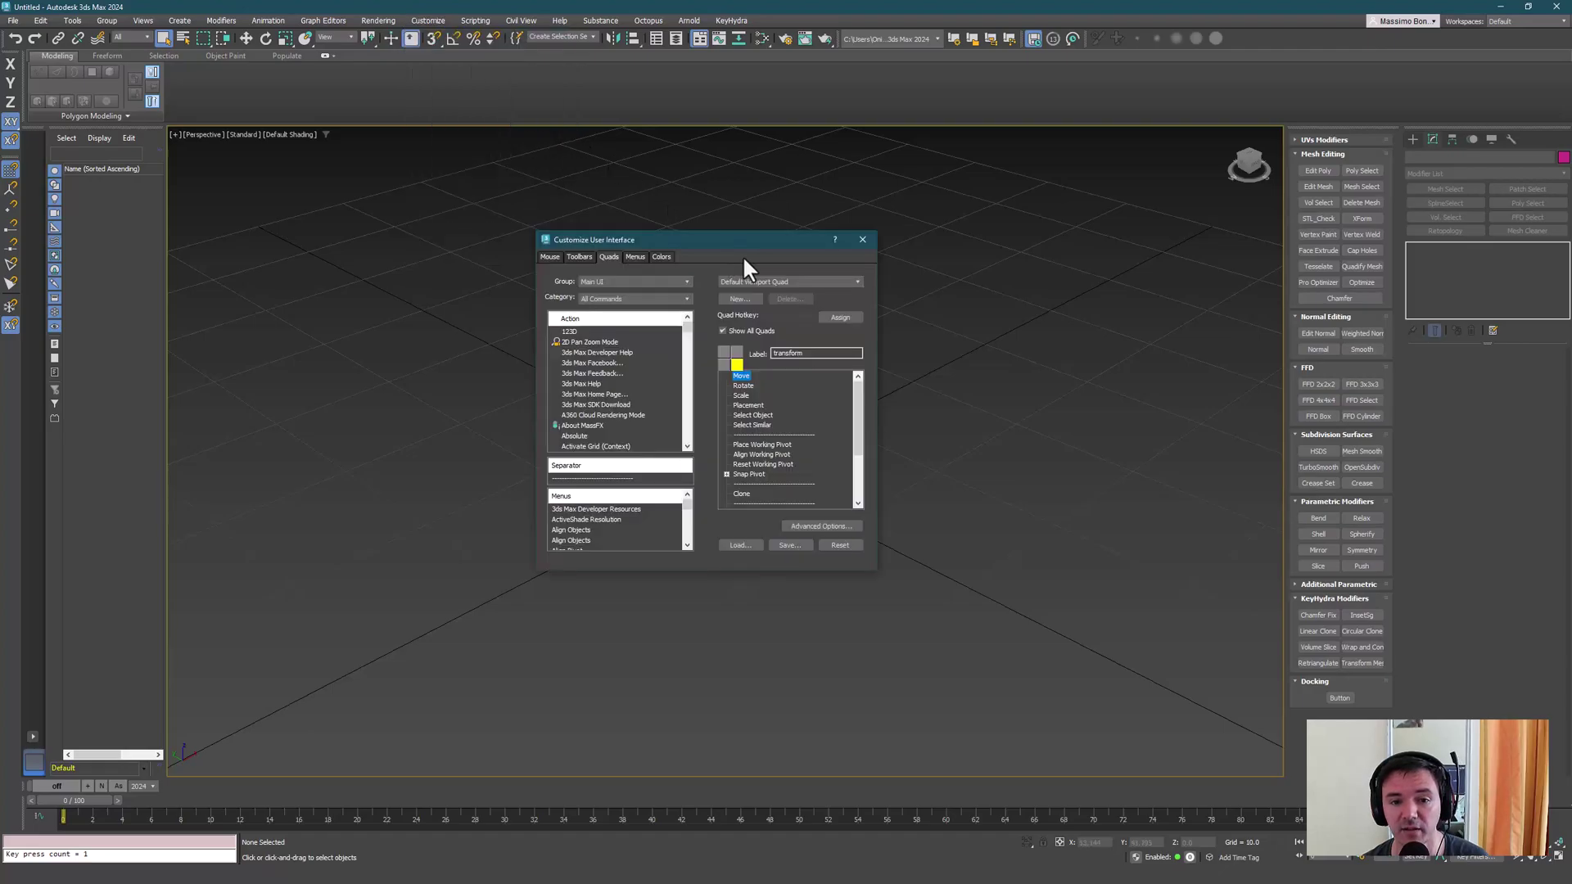
{"action": "left_click", "coordinate": [737, 300]}
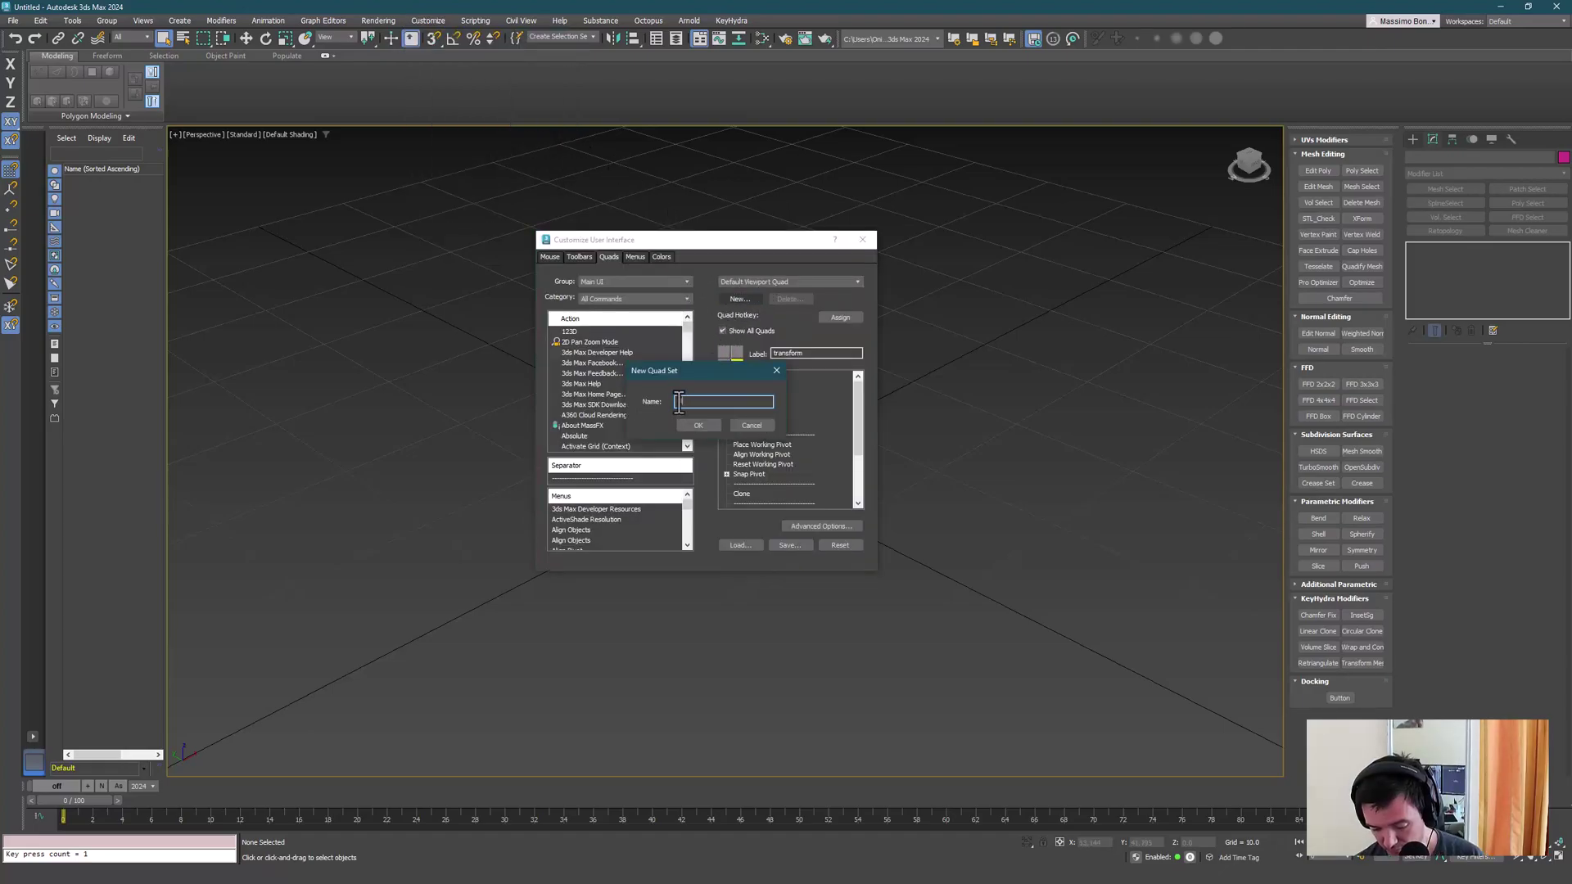
{"action": "type", "text": "MyDem"}
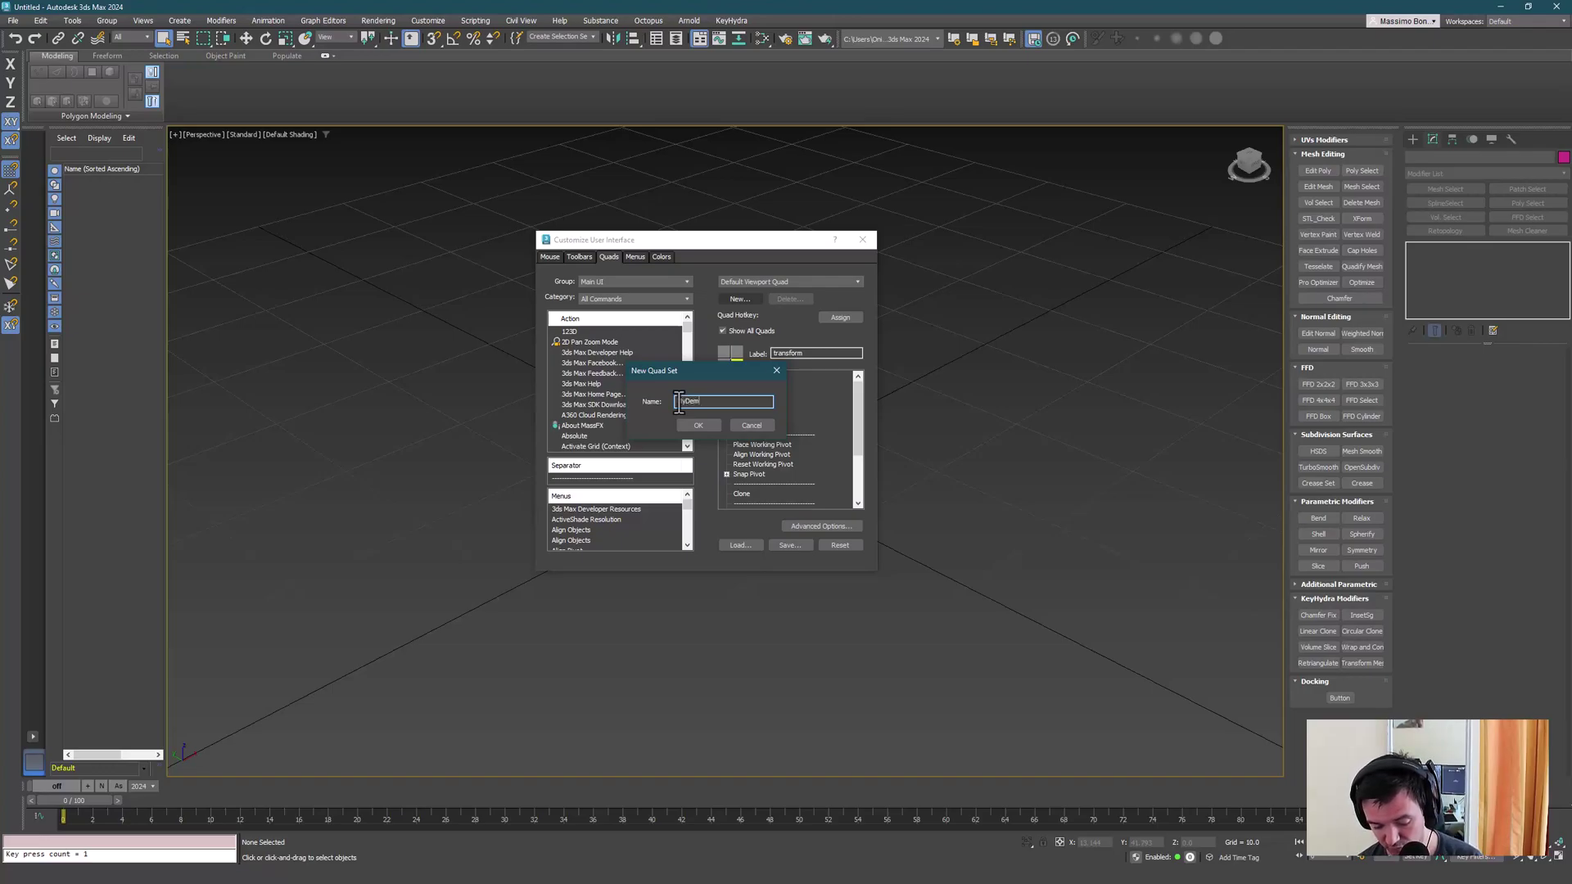
{"action": "type", "text": "oQuadMenu"}
{"action": "key", "text": "Return"}
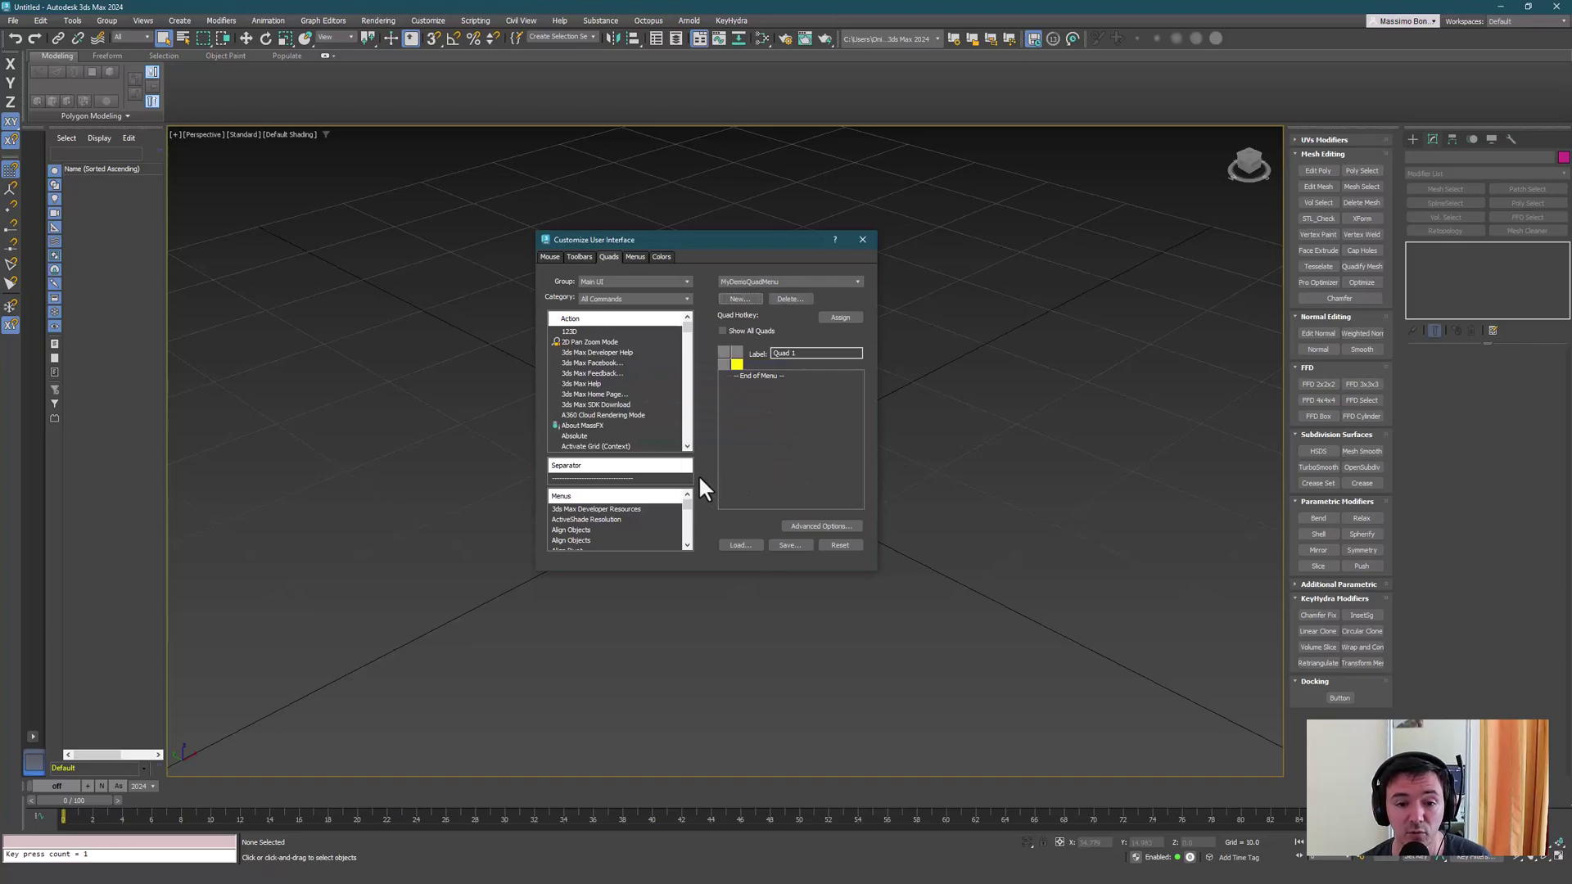
Step: Filter to the KeyHydra Create Objects category, add grid-size primitive actions such as Create Grid Size Box and Cylinder to MyDemoQuadMenu, and close the dialog
{"action": "left_click", "coordinate": [681, 298]}
{"action": "left_click_drag", "start_coordinate": [687, 348], "coordinate": [685, 392]}
{"action": "left_click", "coordinate": [618, 366]}
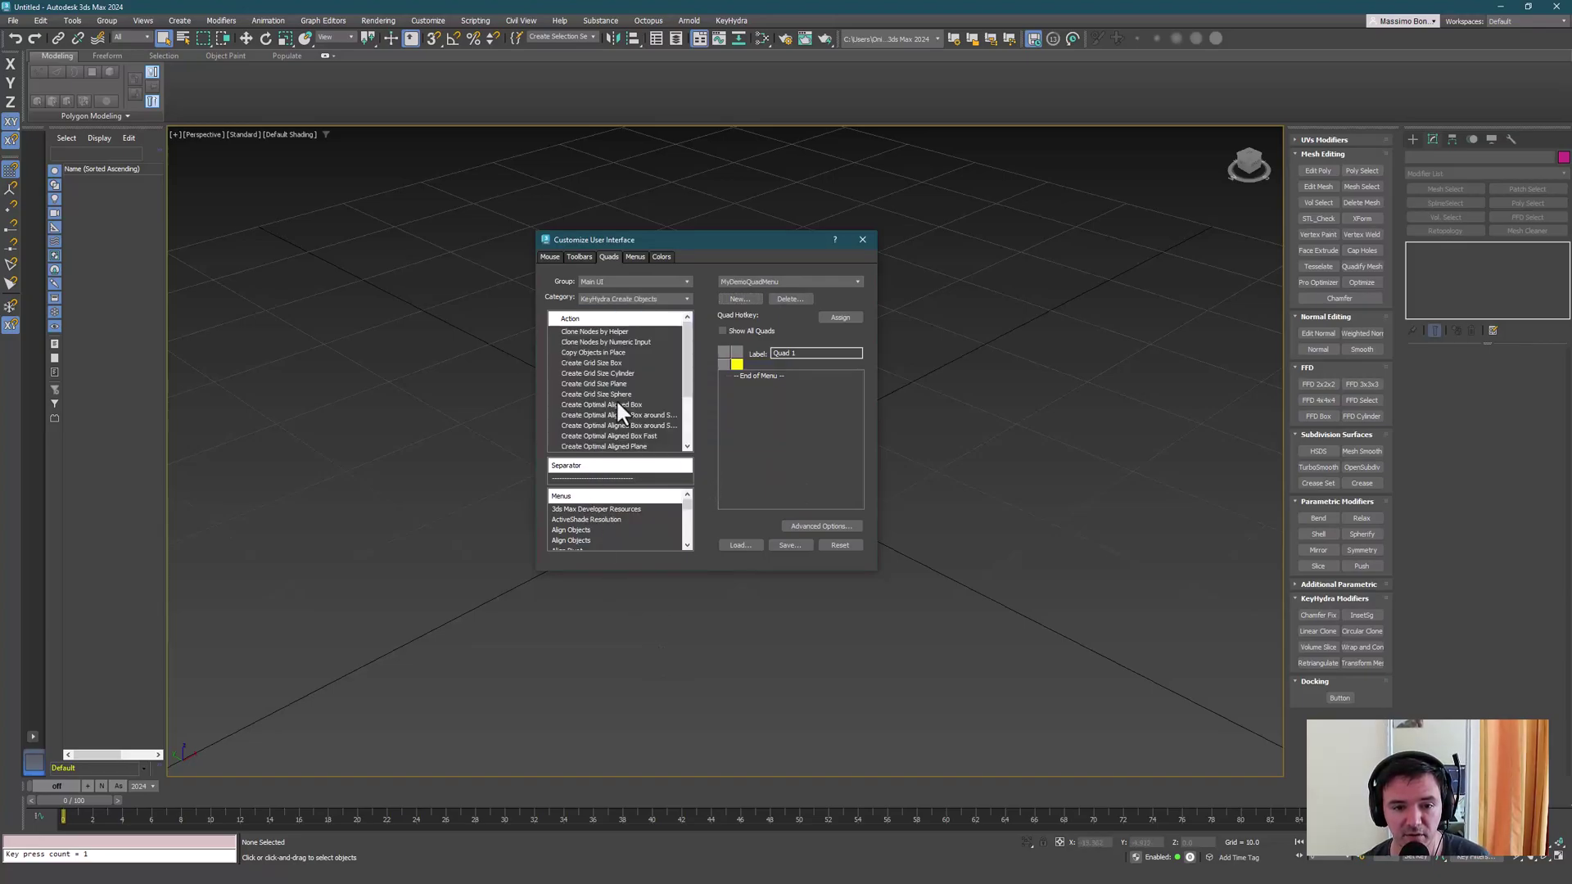
{"action": "left_click_drag", "start_coordinate": [603, 360], "coordinate": [742, 387]}
{"action": "left_click_drag", "start_coordinate": [598, 373], "coordinate": [773, 398]}
{"action": "key", "text": "Escape"}
Step: Reopen the KeyHydra window and add a new Single Tap shortcut to the 3 key of the Quadmenu profile
{"action": "left_click", "coordinate": [731, 20]}
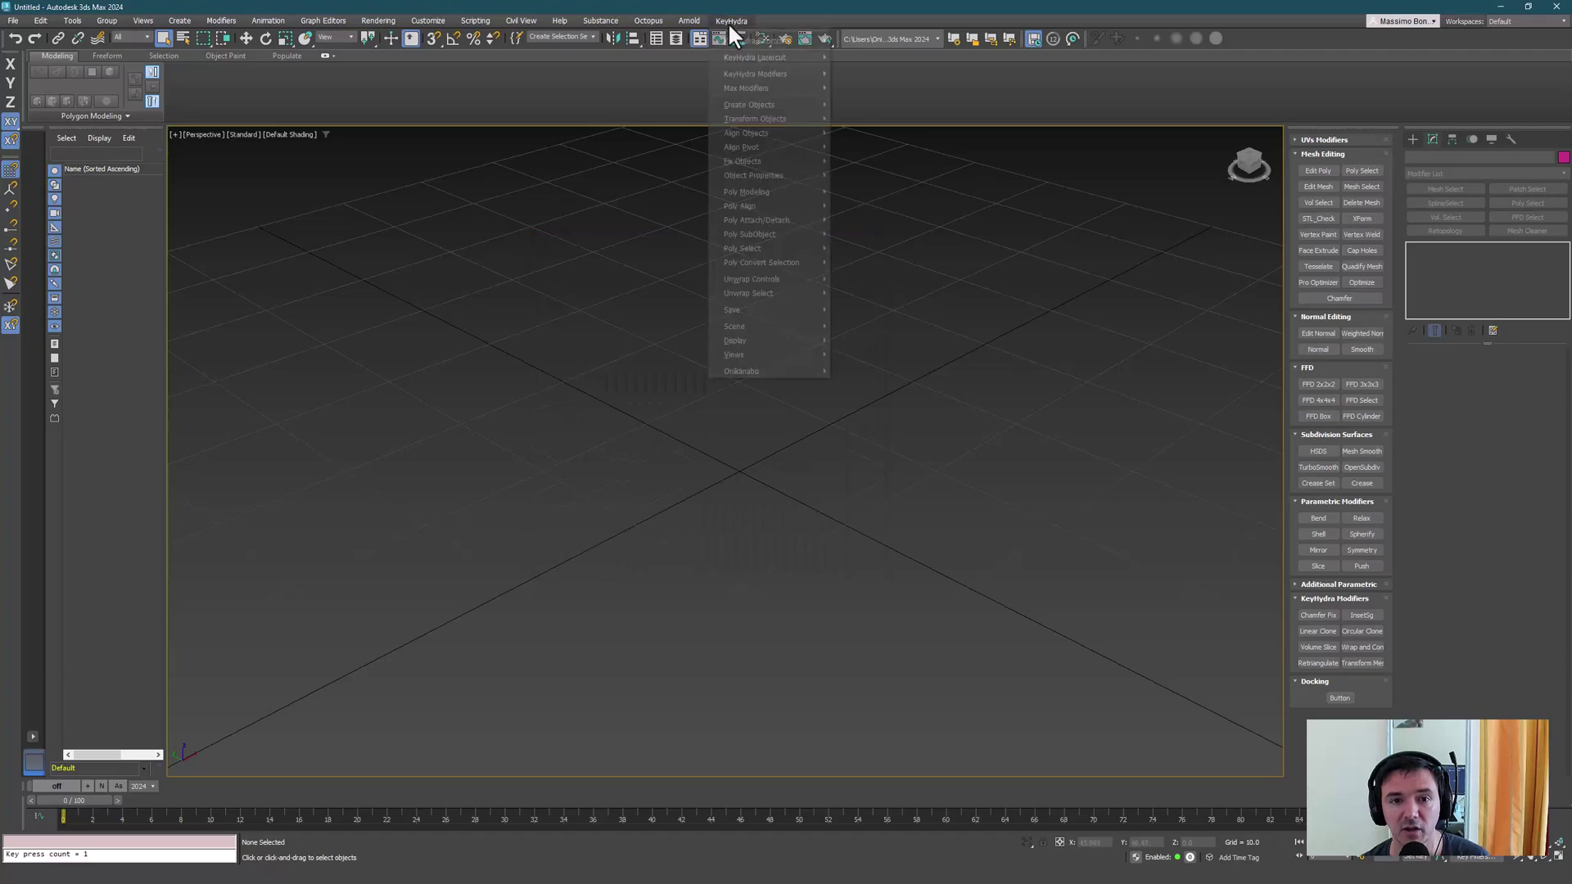
{"action": "mouse_move", "coordinate": [753, 41]}
{"action": "left_click", "coordinate": [863, 41]}
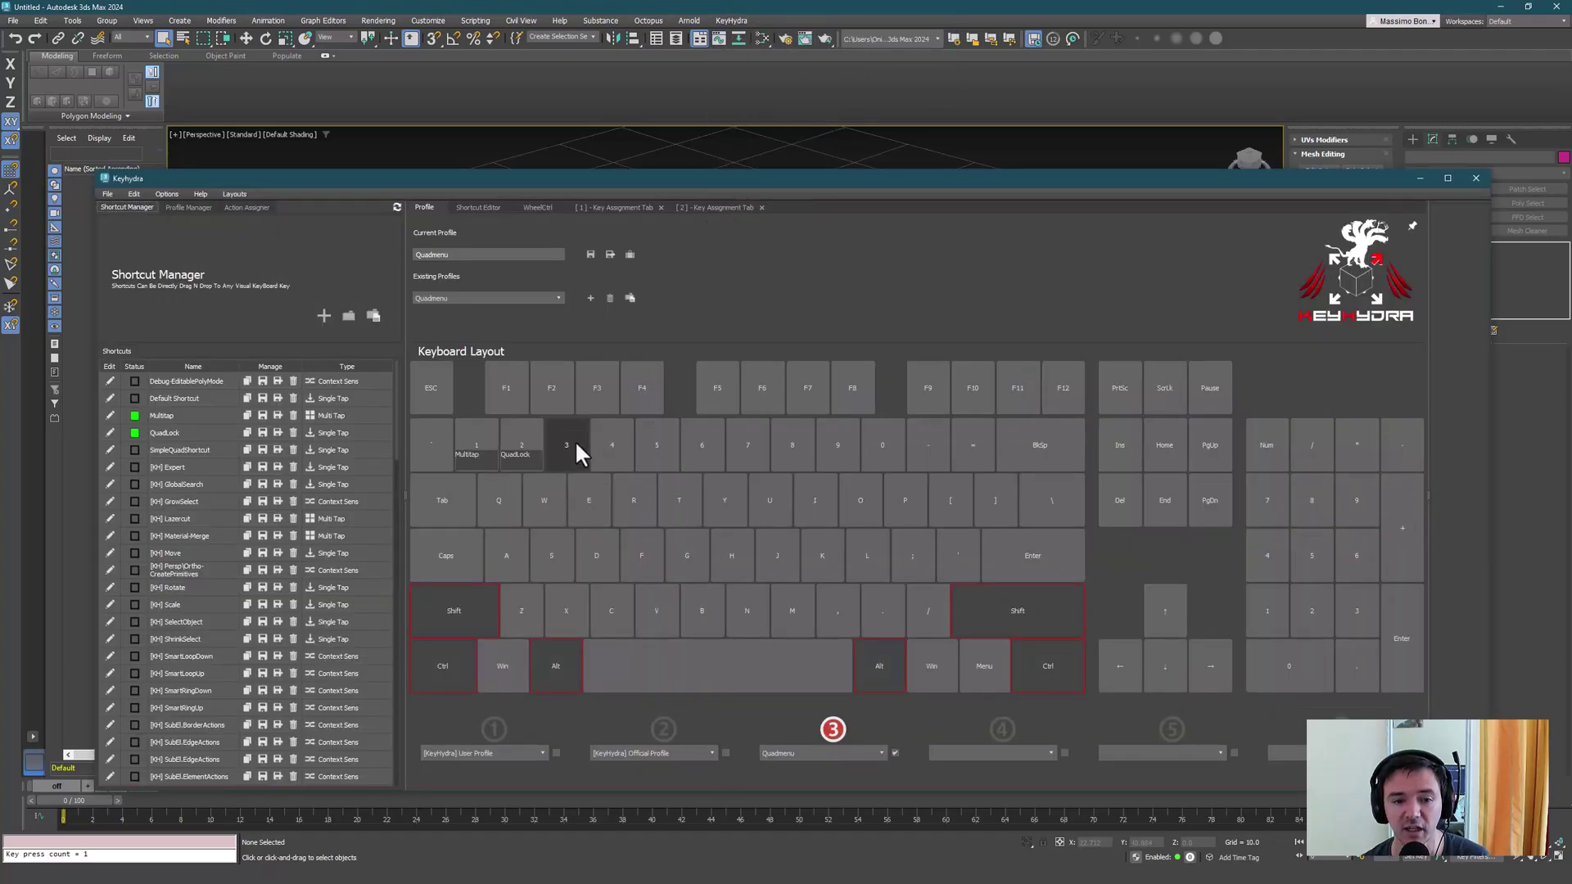
{"action": "left_click", "coordinate": [573, 444]}
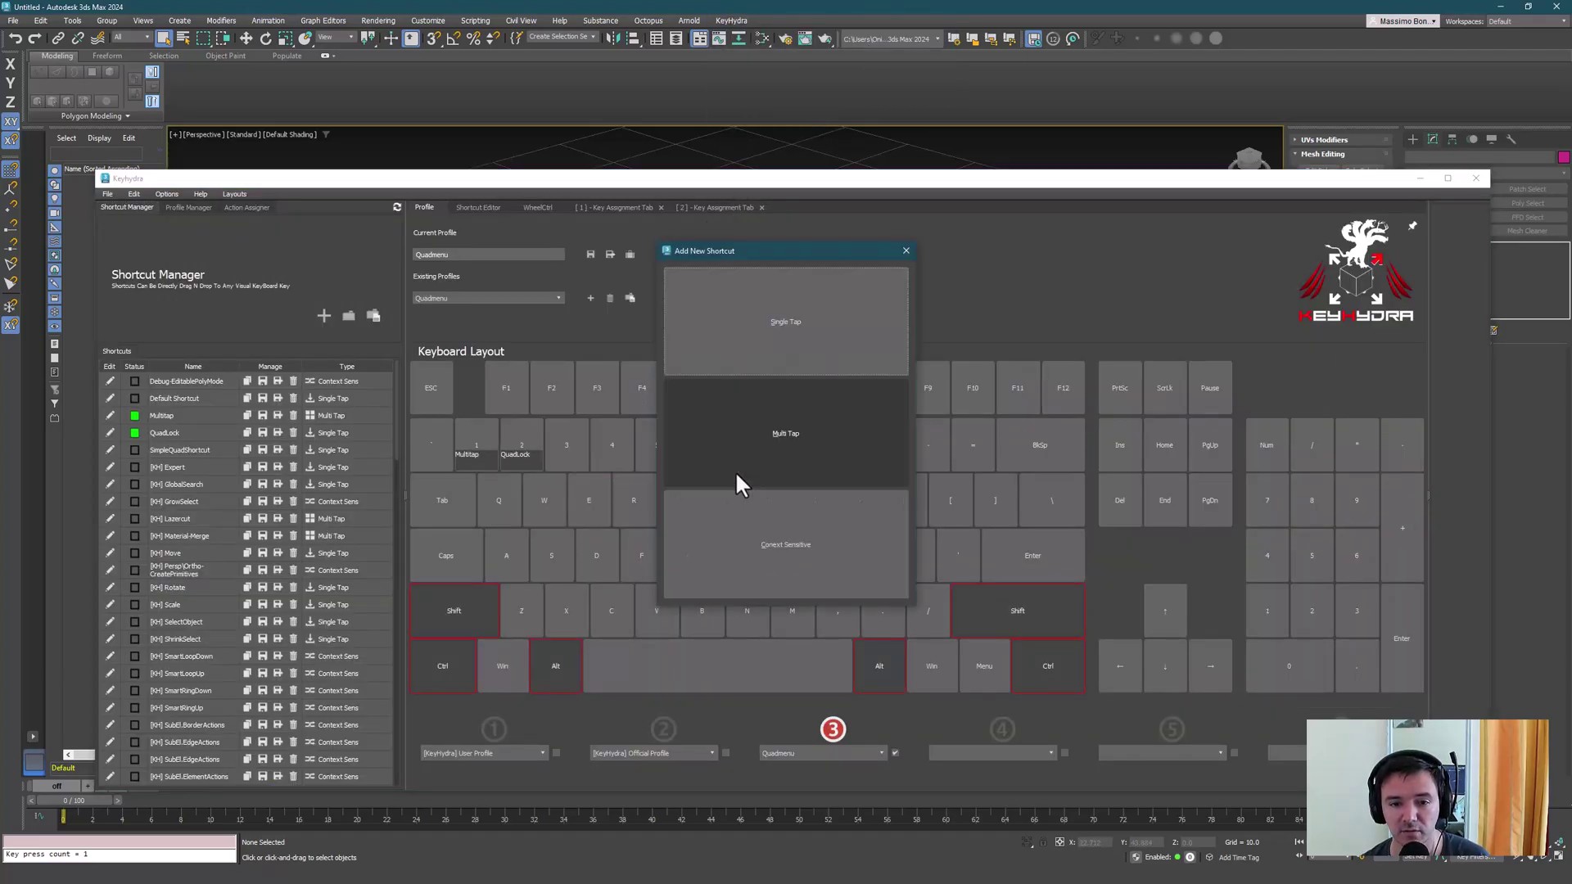
{"action": "left_click", "coordinate": [767, 321]}
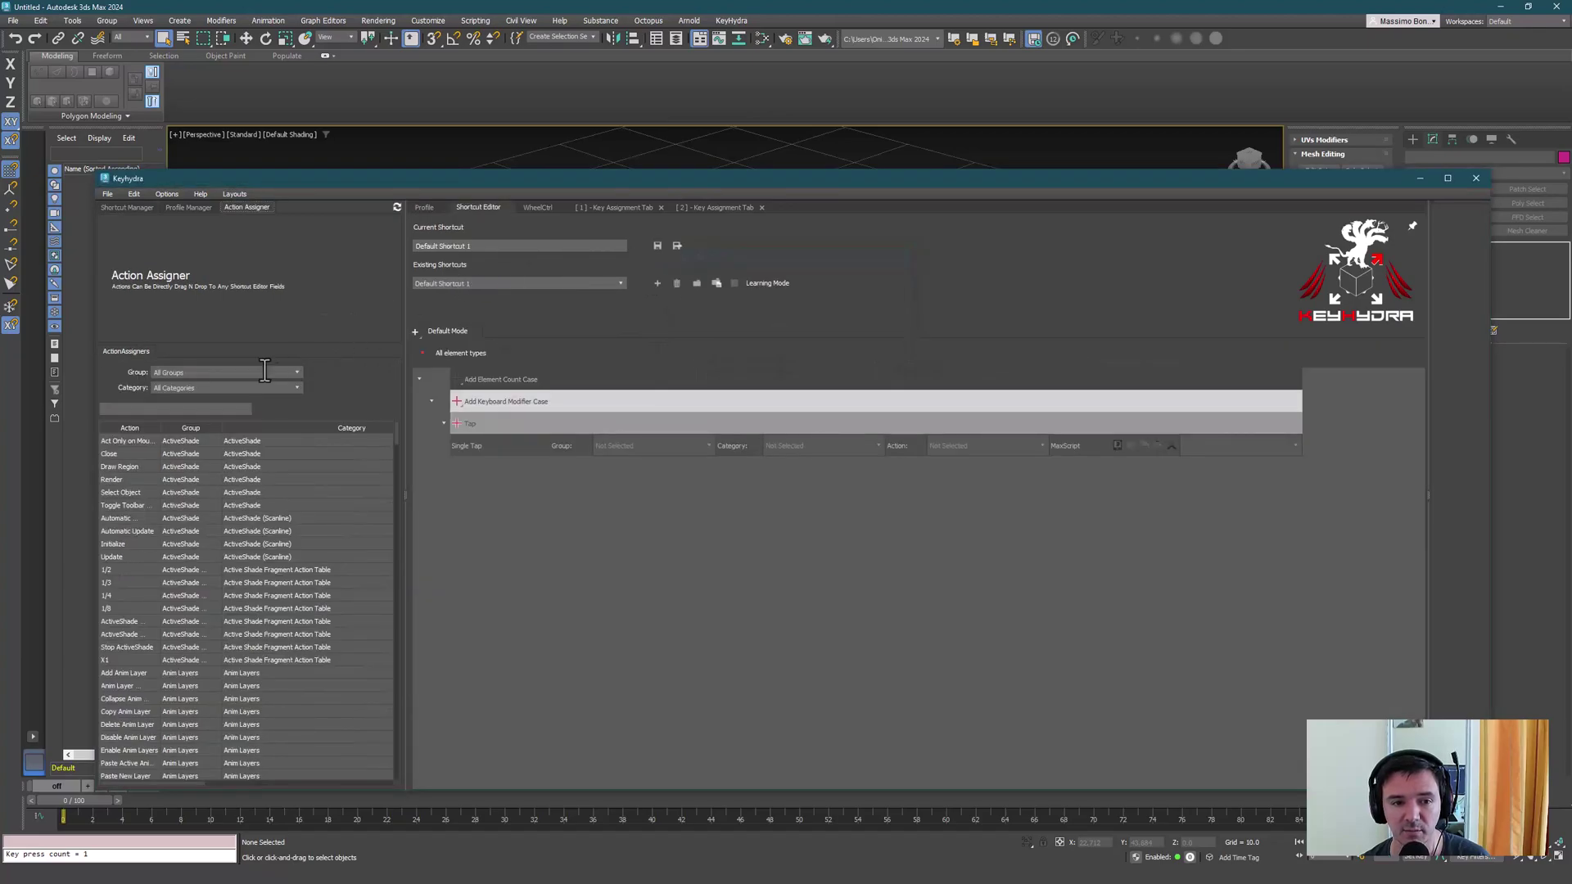
Step: Assign MyDemoQuadMenu from the Quad Menu Sets category to the single tap of CustomQuadmenuList, save the shortcut and return to the profile
{"action": "left_click", "coordinate": [242, 388]}
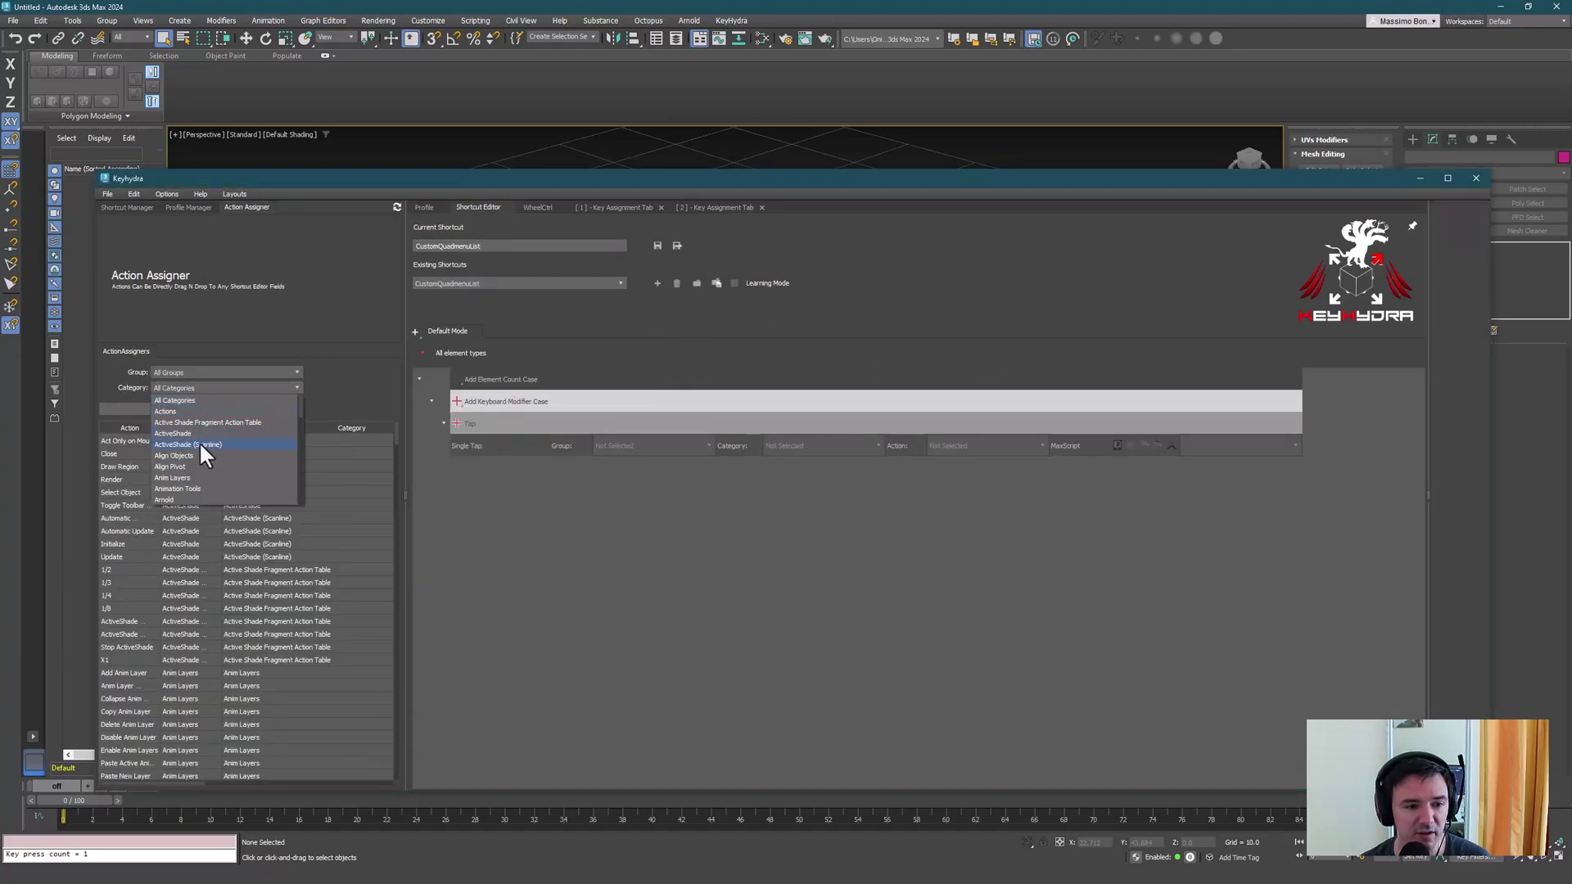
{"action": "key", "text": "q"}
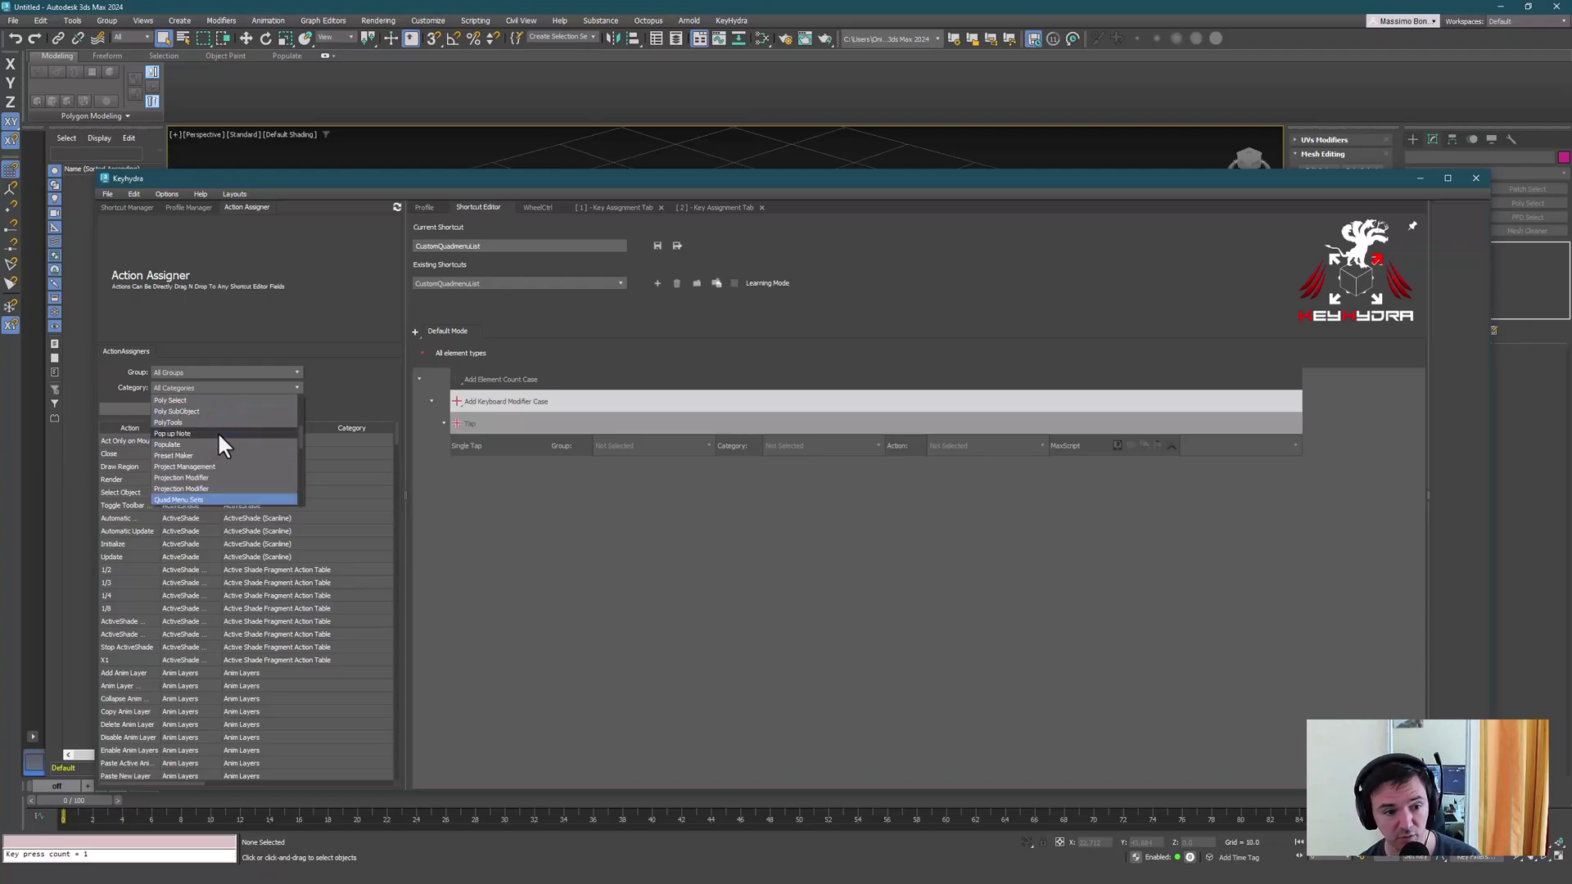
{"action": "key", "text": "Return"}
{"action": "left_click_drag", "start_coordinate": [220, 428], "coordinate": [342, 436]}
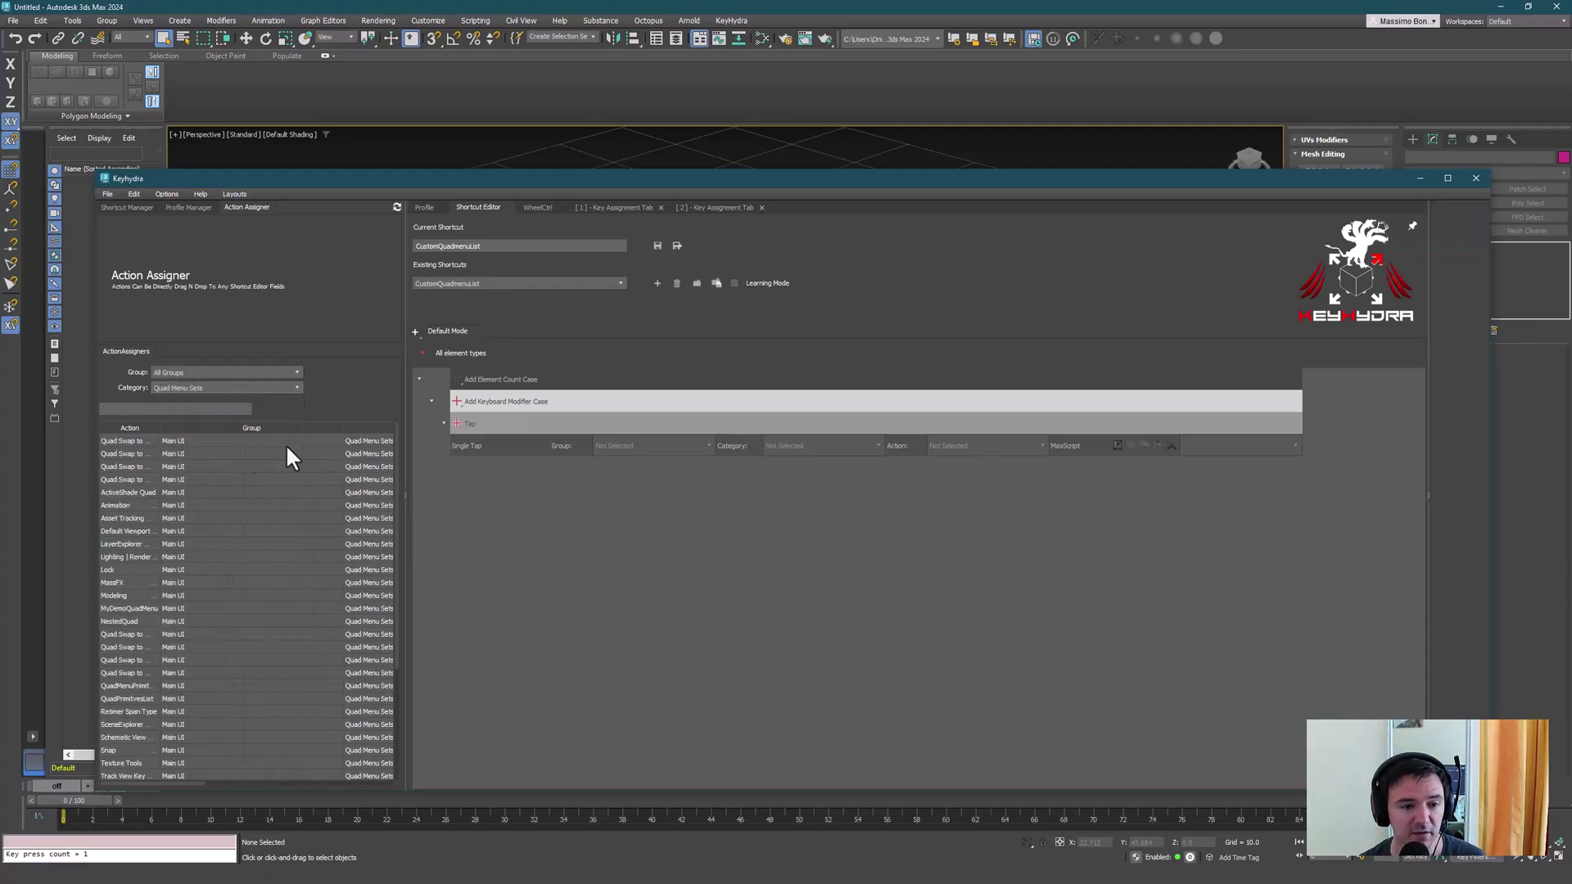
{"action": "left_click_drag", "start_coordinate": [149, 431], "coordinate": [277, 451]}
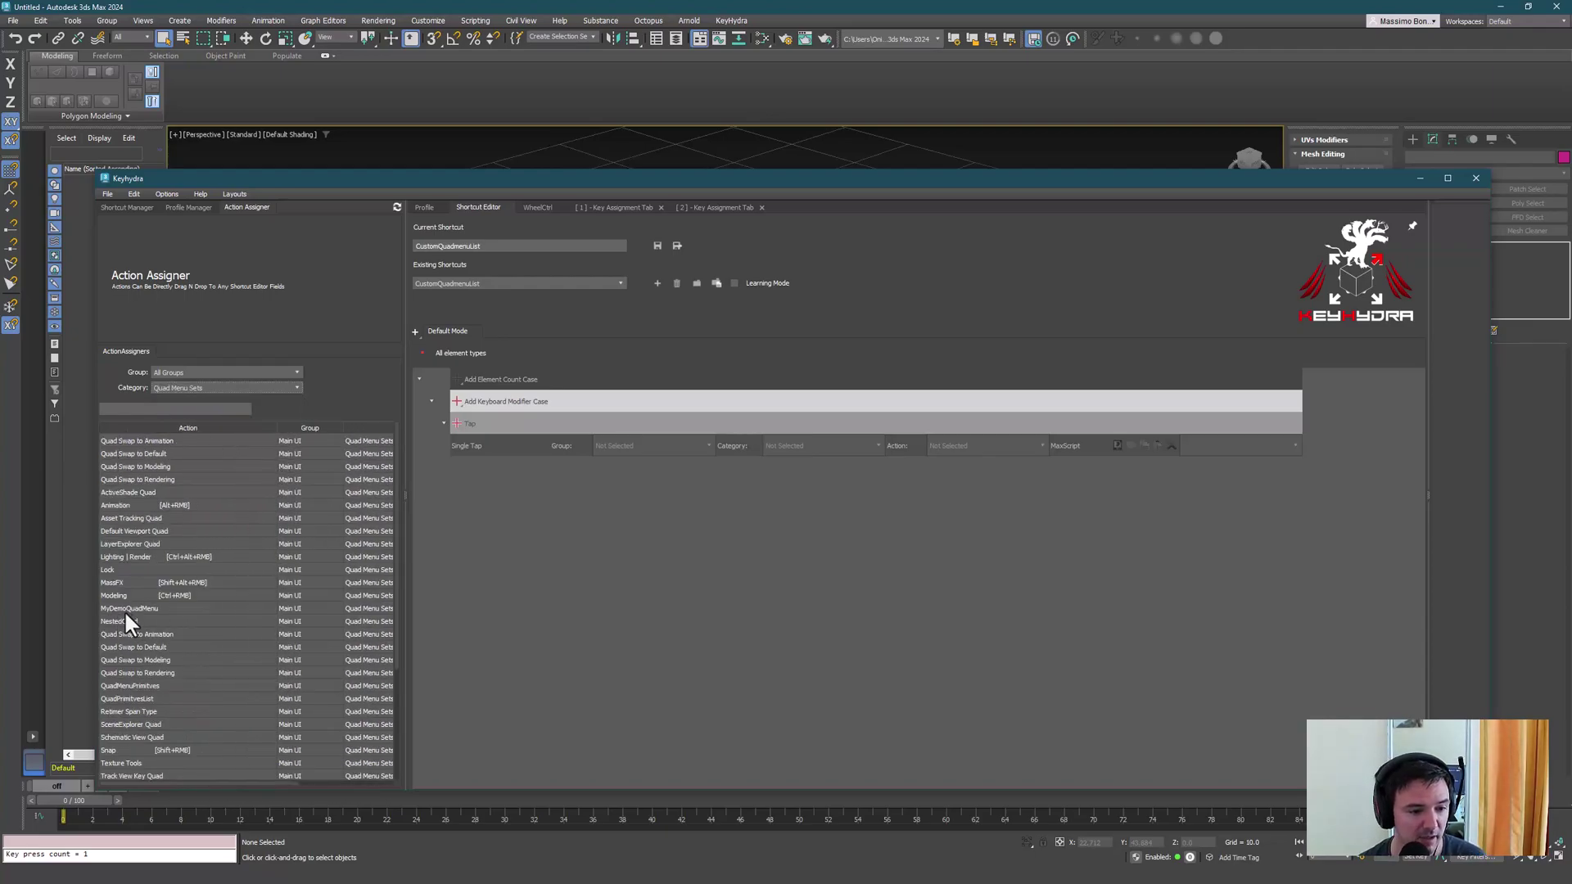
{"action": "left_click_drag", "start_coordinate": [131, 608], "coordinate": [469, 446]}
{"action": "left_click", "coordinate": [657, 245]}
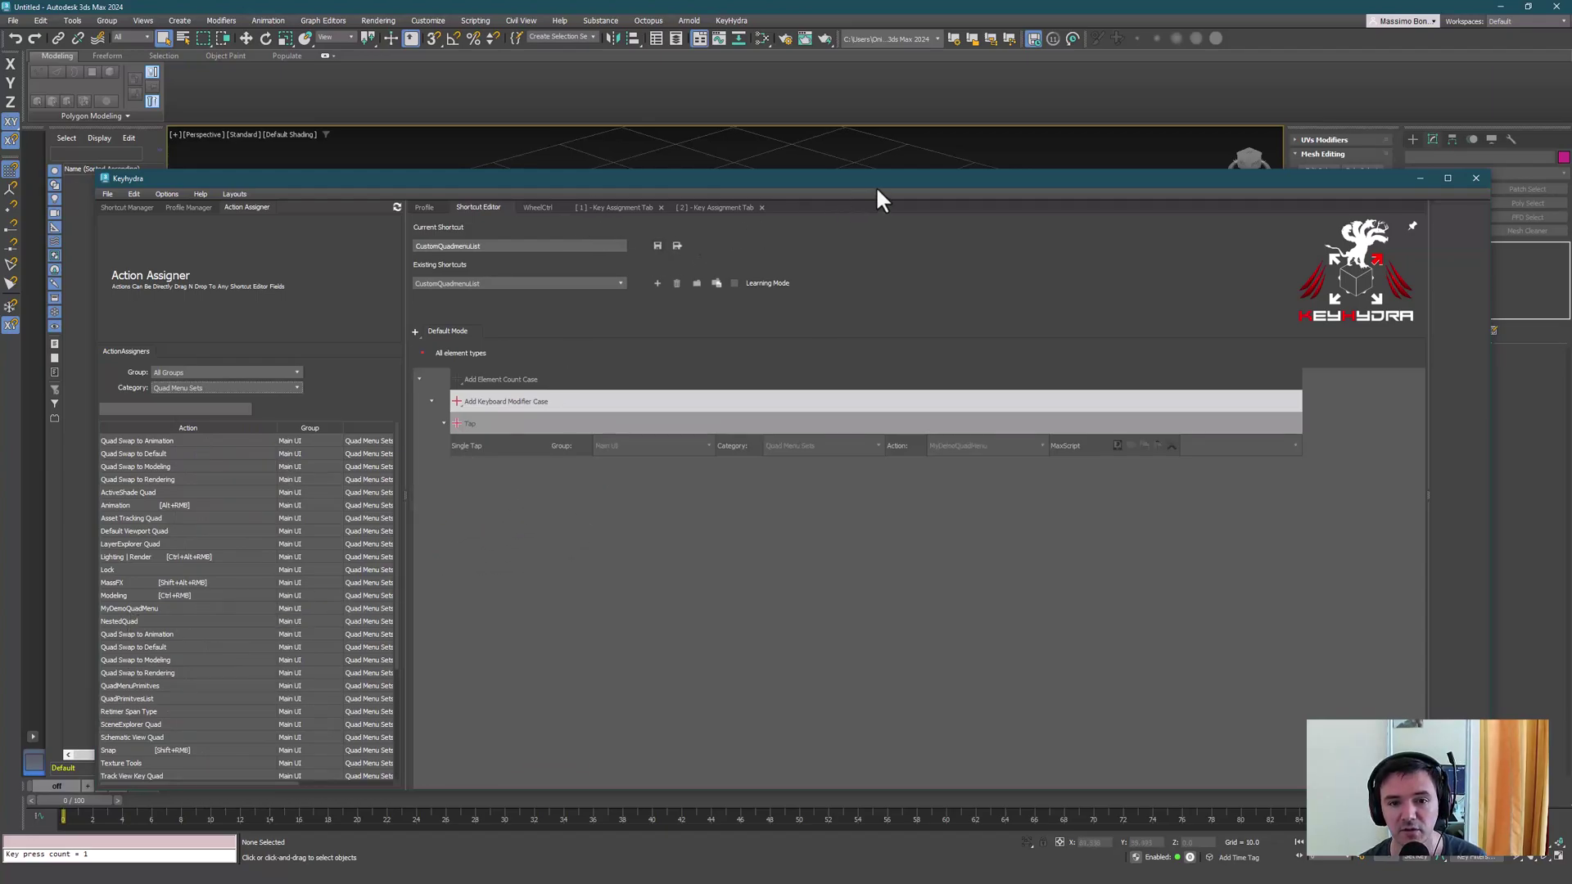
{"action": "left_click", "coordinate": [424, 207]}
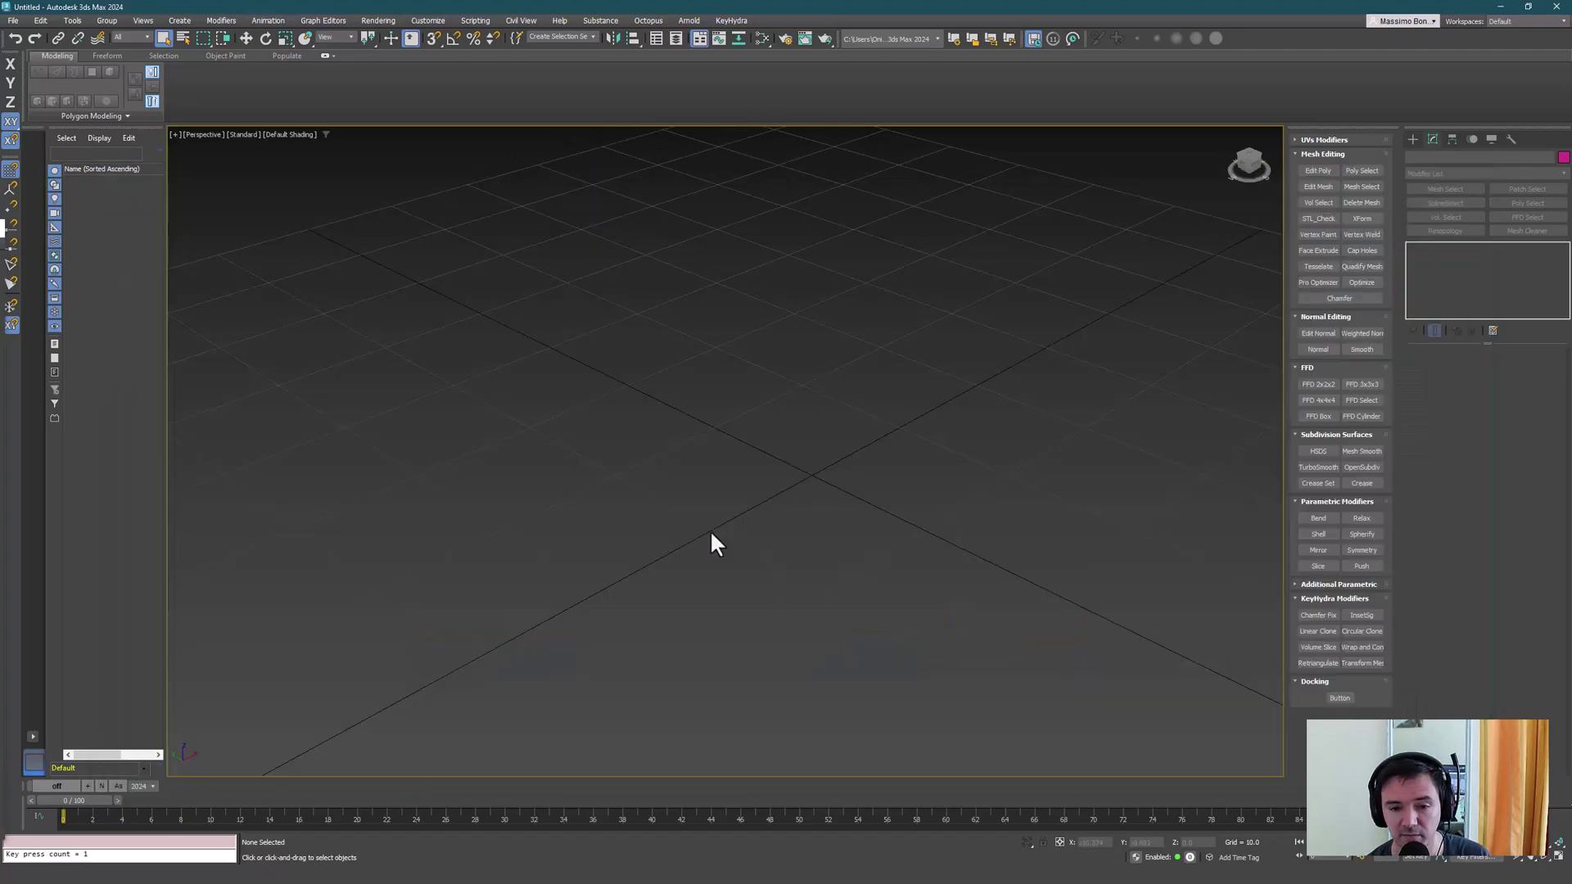
Step: Test the 3-key quad menu in the viewport by creating primitives such as a box and a cylinder and deleting each one
{"action": "key", "text": "3"}
{"action": "left_click", "coordinate": [736, 543]}
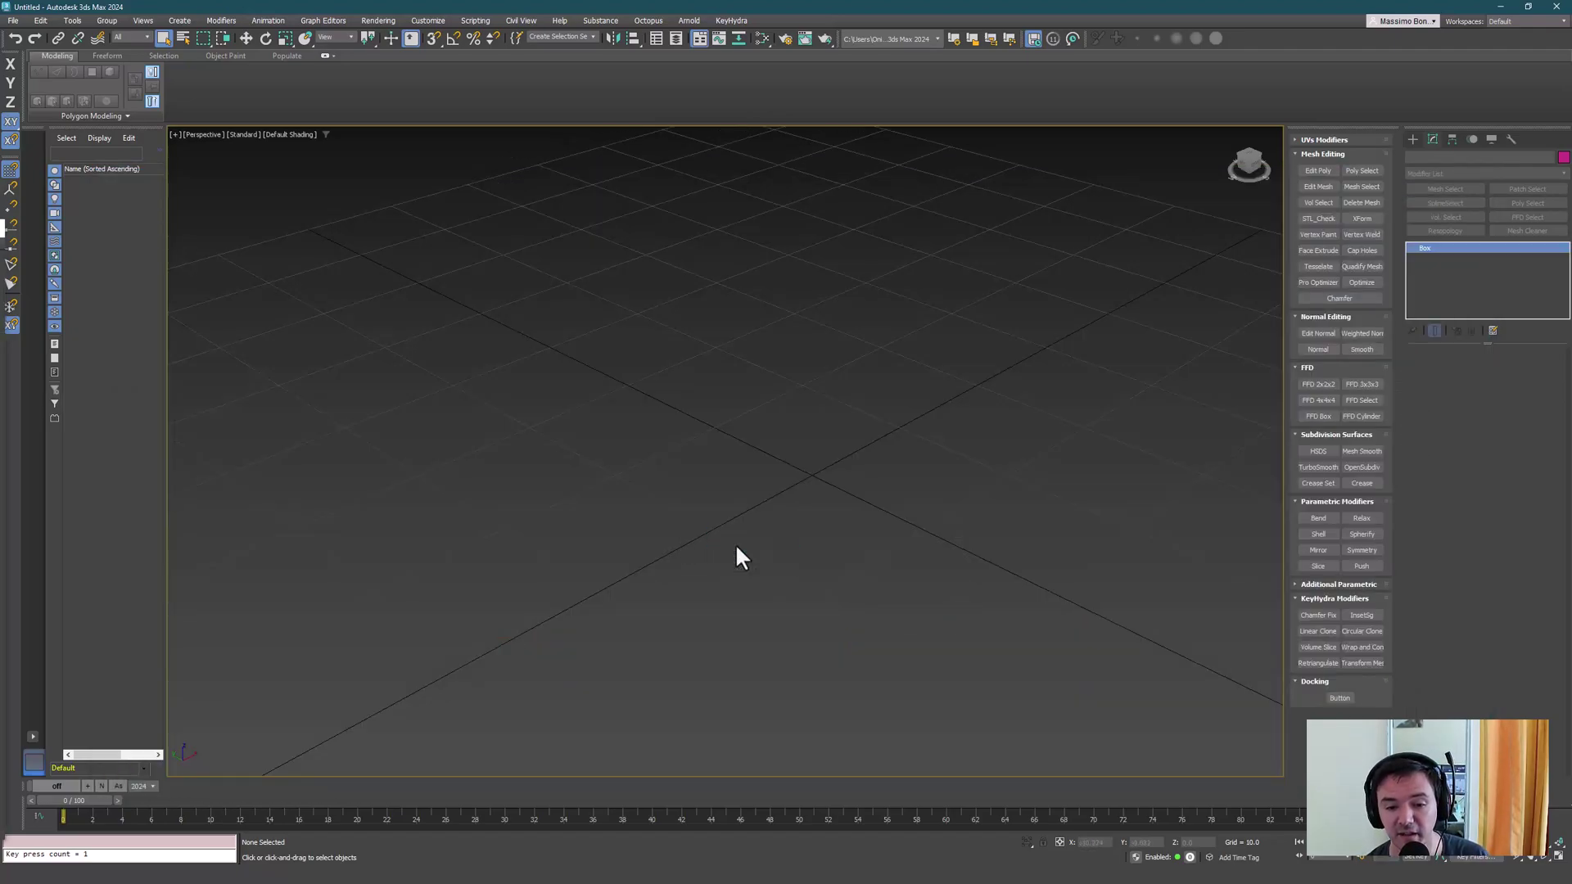
{"action": "key", "text": "Delete"}
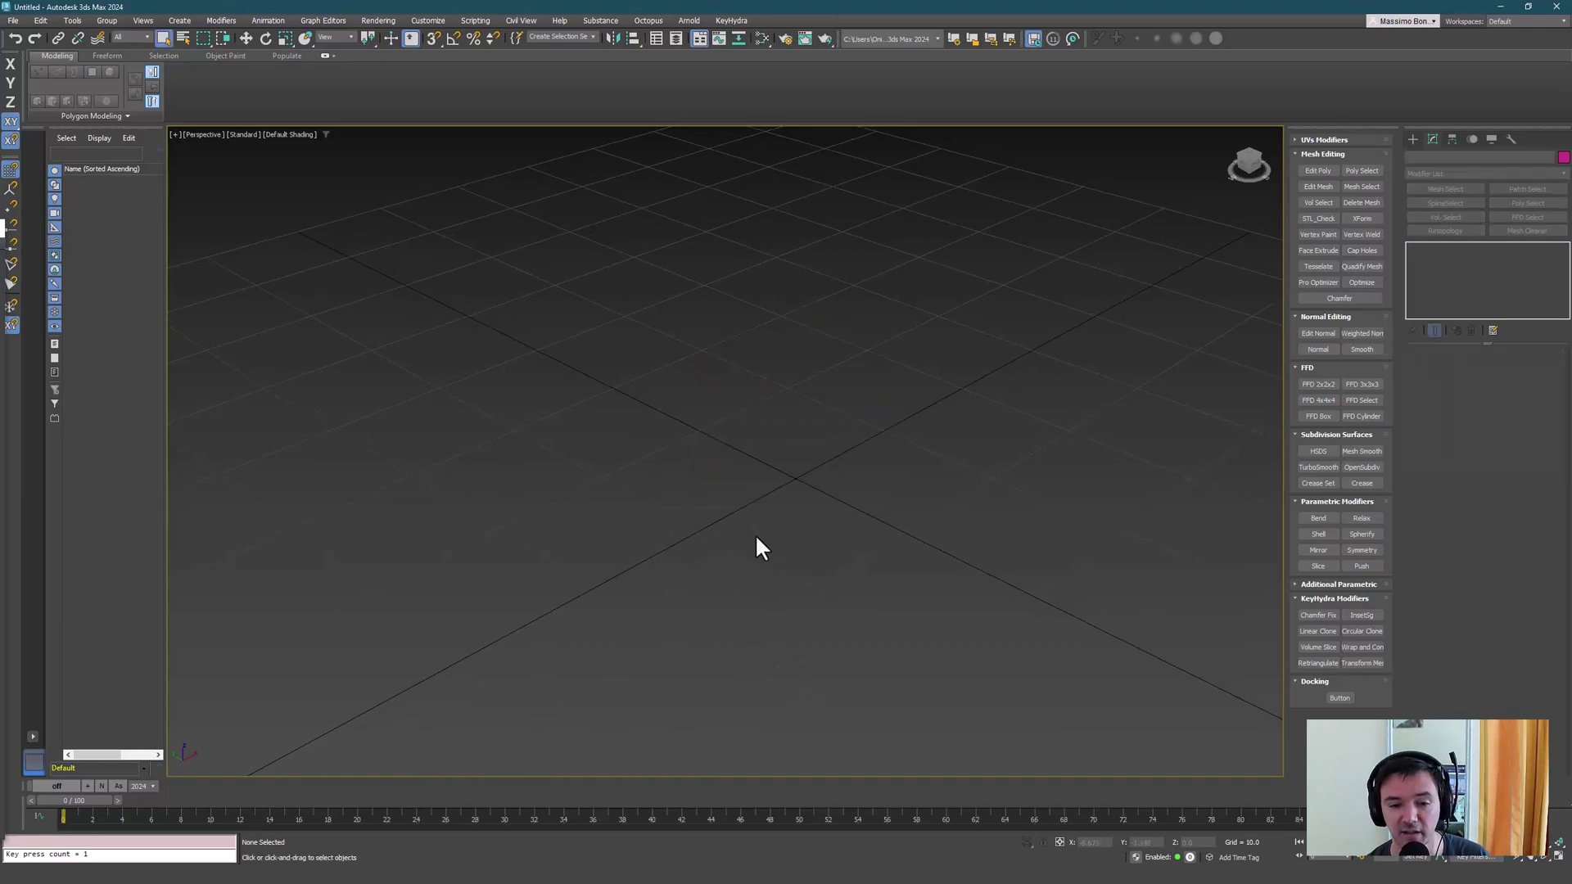
{"action": "key", "text": "3"}
{"action": "middle_click_drag", "start_coordinate": [727, 530], "coordinate": [695, 530]}
{"action": "key", "text": "Delete"}
{"action": "key", "text": "3"}
{"action": "left_click", "coordinate": [732, 555]}
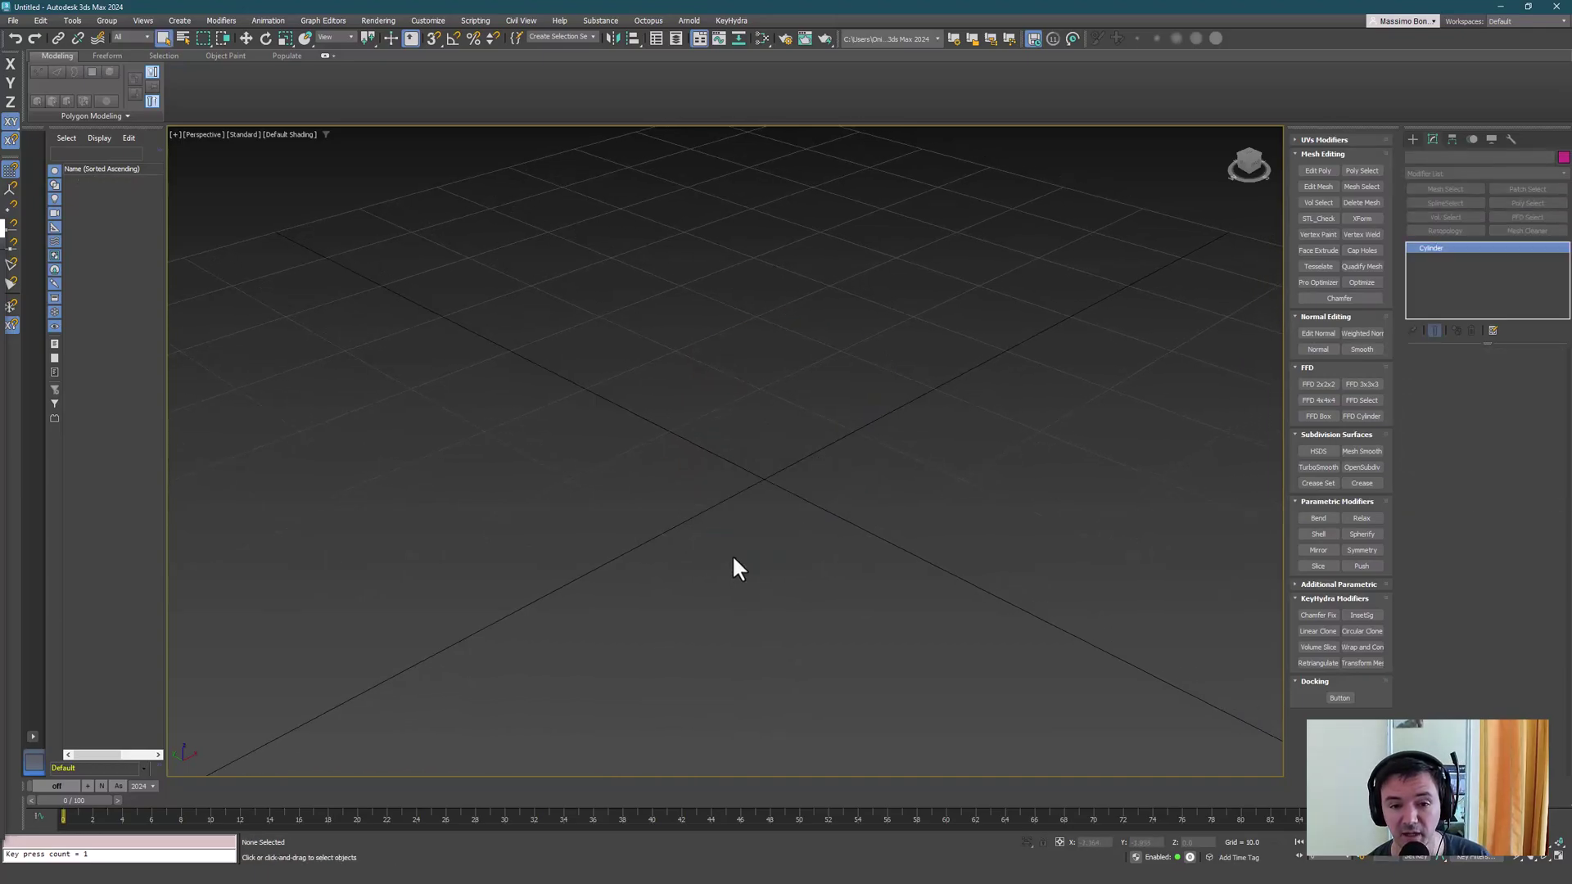
{"action": "key", "text": "Delete"}
{"action": "middle_click_drag", "start_coordinate": [706, 596], "coordinate": [671, 678]}
Step: Create a grid-size sphere from the quad menu, try different segment counts and turn on the edged faces display
{"action": "key", "text": "3"}
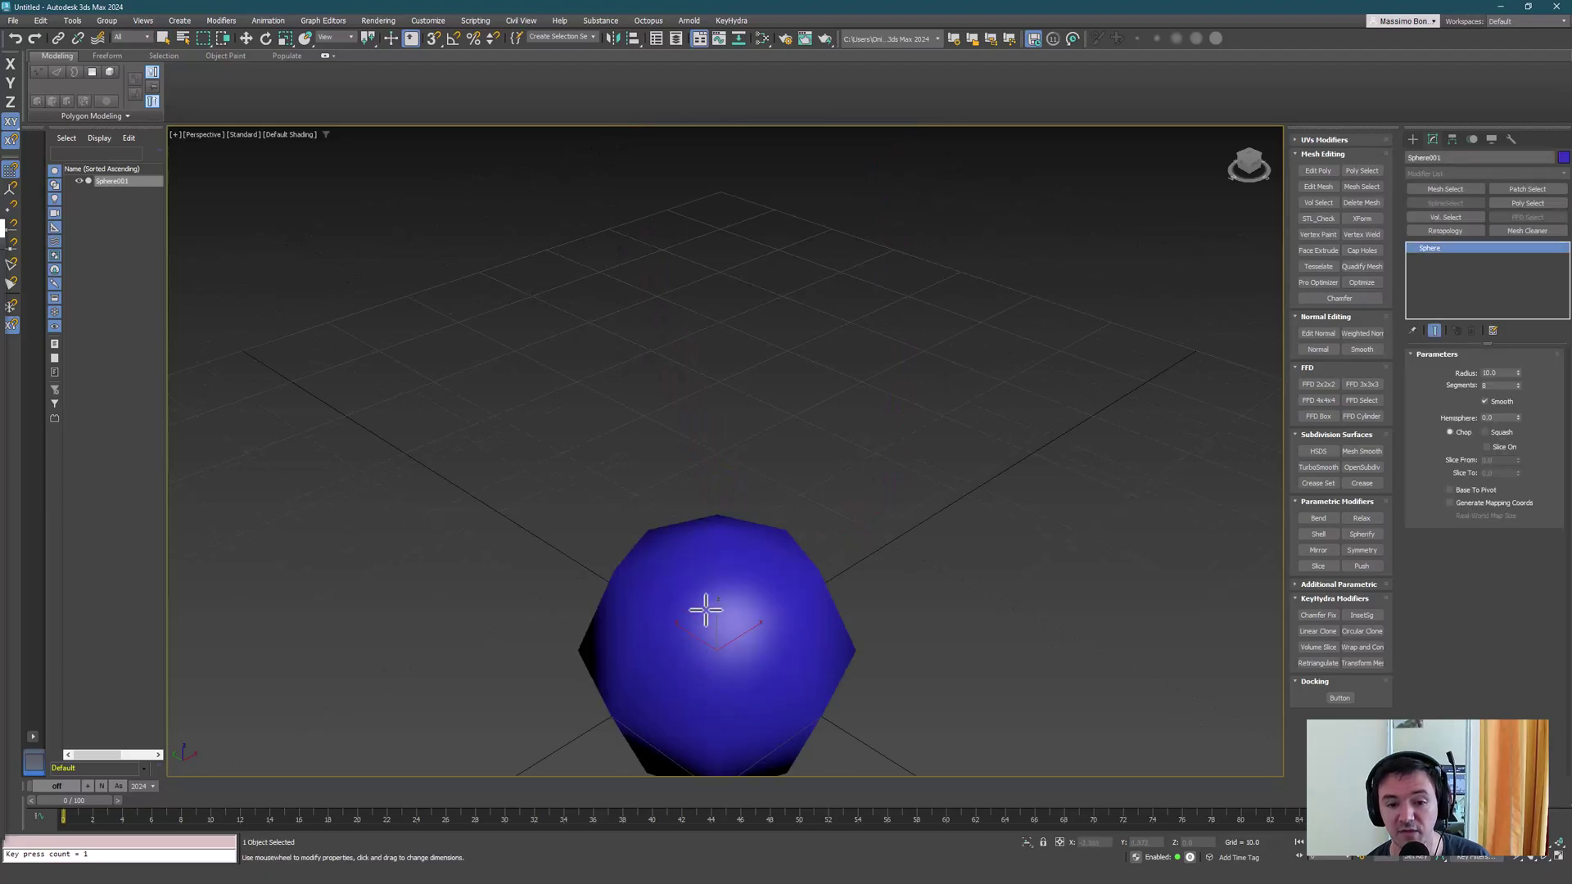
{"action": "middle_click_drag", "start_coordinate": [705, 611], "coordinate": [726, 532]}
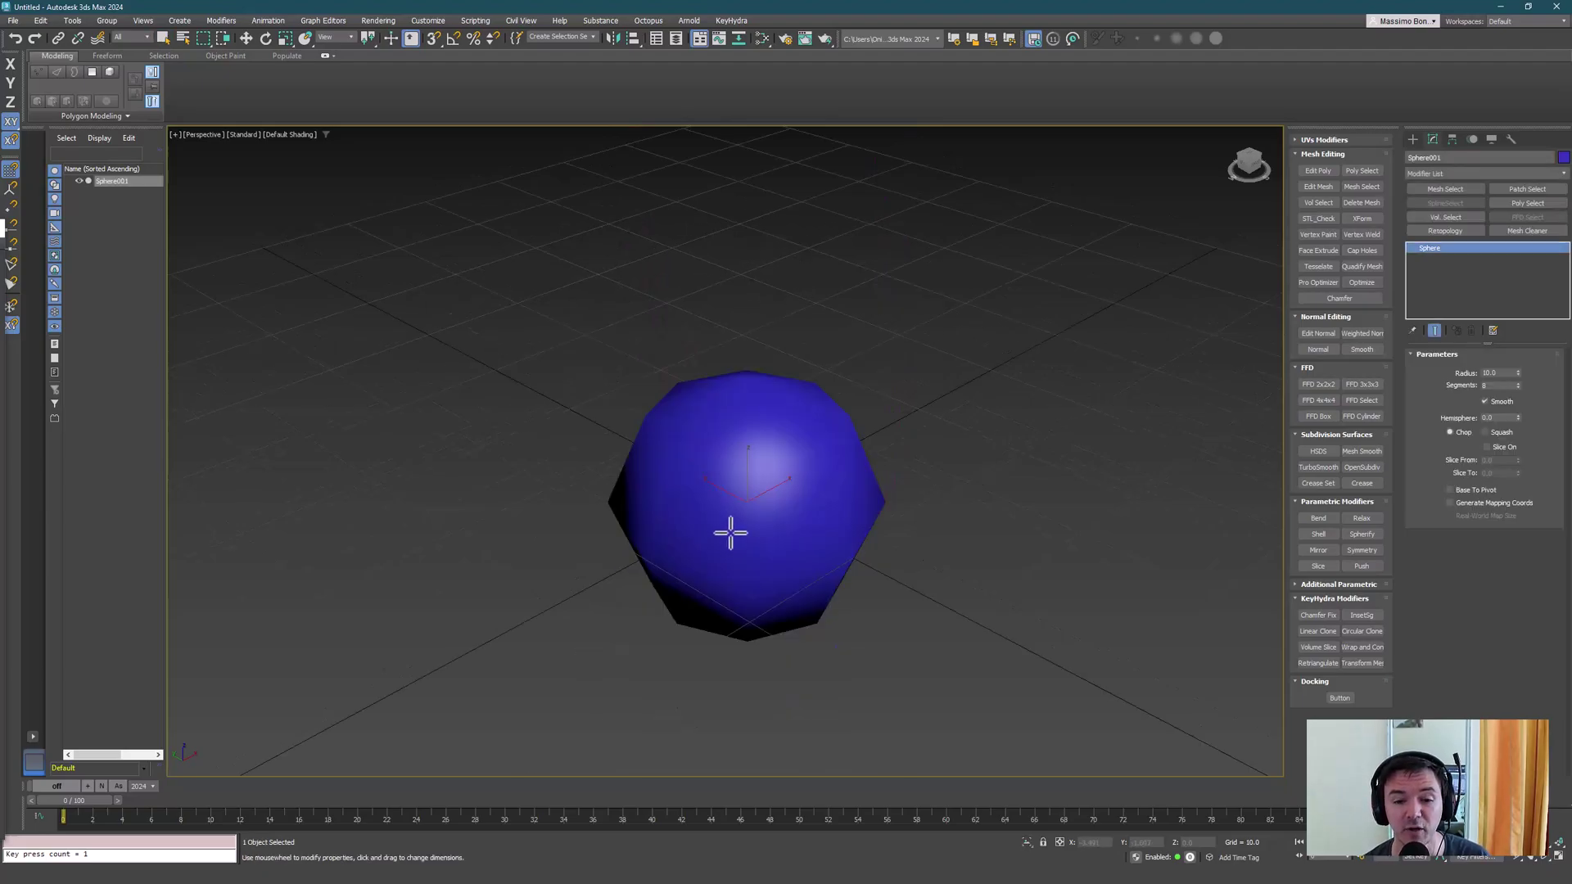
{"action": "scroll", "coordinate": [731, 536], "scroll_direction": "up", "scroll_amount": 13}
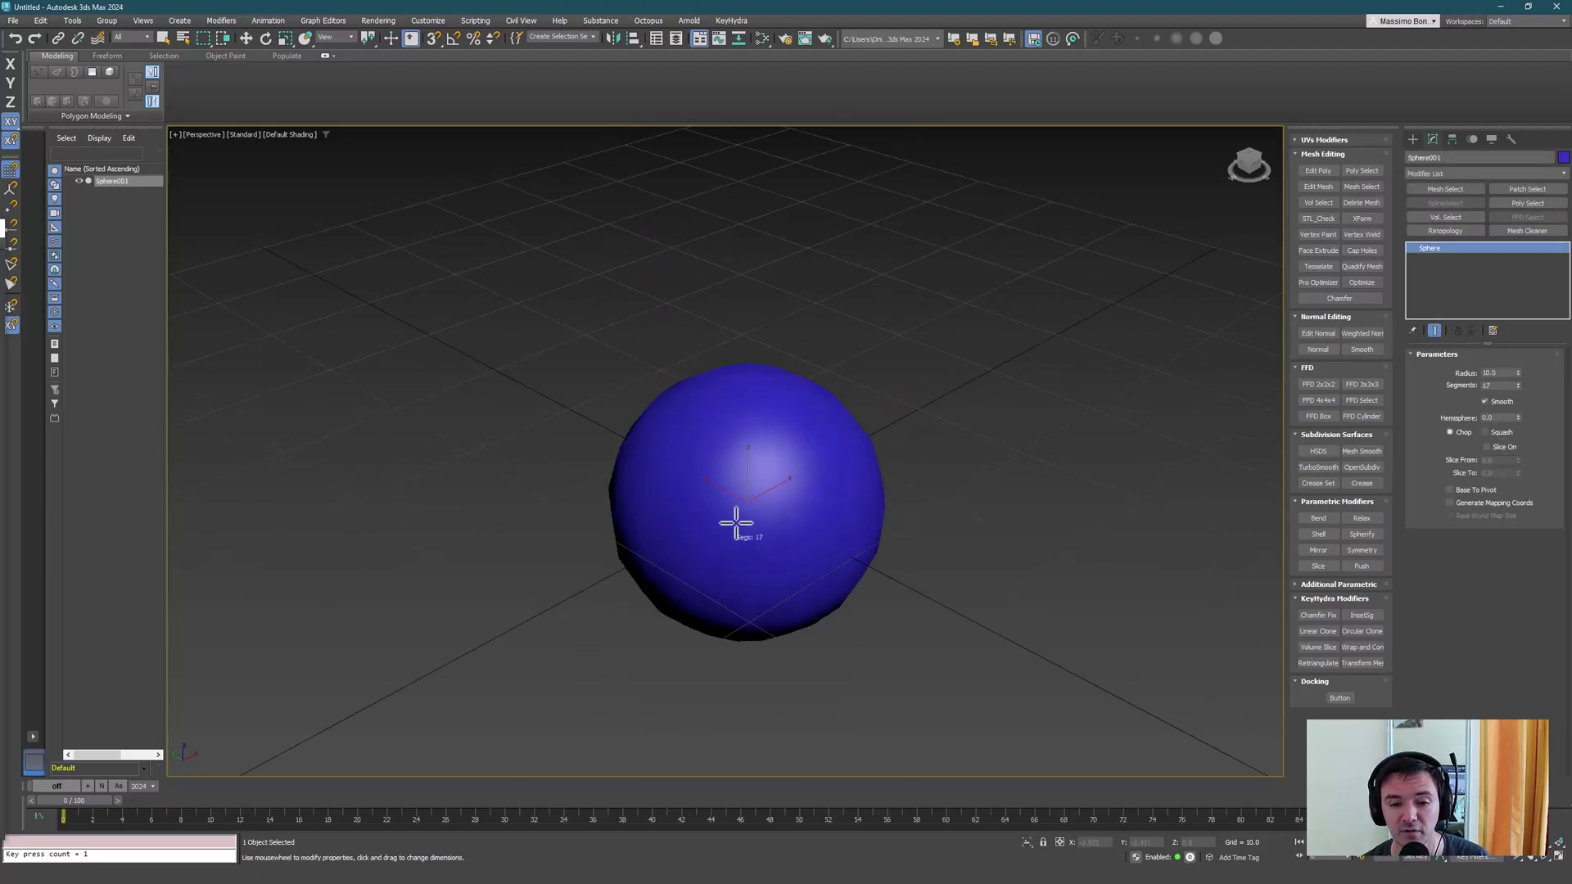
{"action": "middle_click_drag", "start_coordinate": [722, 521], "coordinate": [702, 470]}
{"action": "key", "text": "F4"}
{"action": "scroll", "coordinate": [715, 487], "scroll_direction": "down", "scroll_amount": 13}
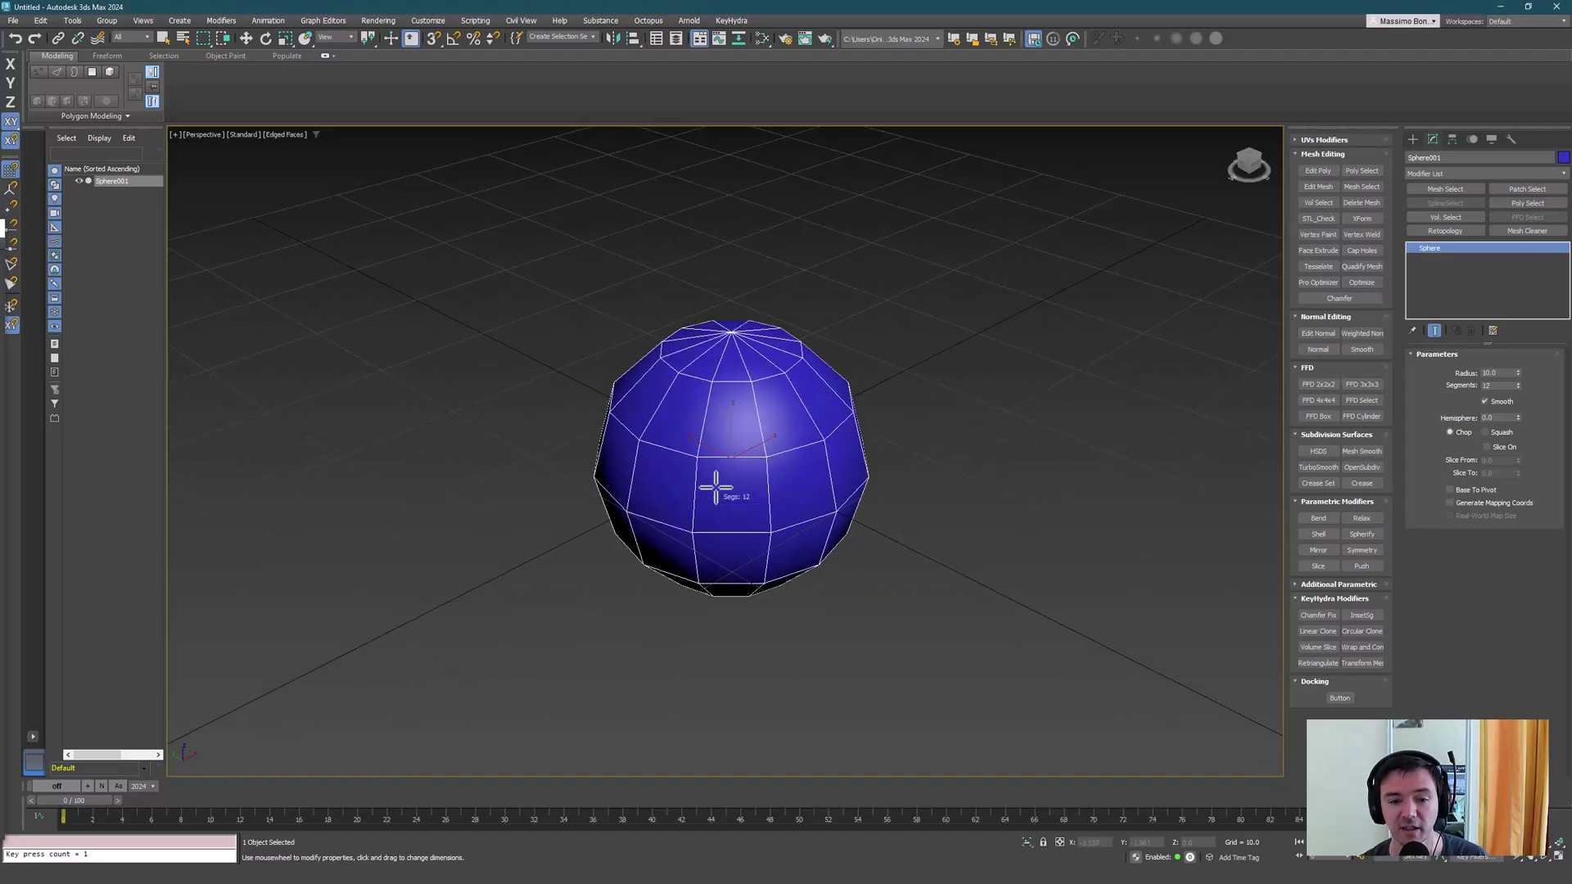
Step: Set the sphere's hemisphere to 0.65 and its segments to 31, end the creation and remove the sphere
{"action": "scroll", "coordinate": [716, 485], "scroll_direction": "up", "scroll_amount": 12}
{"action": "scroll", "coordinate": [716, 483], "scroll_direction": "up", "scroll_amount": 12}
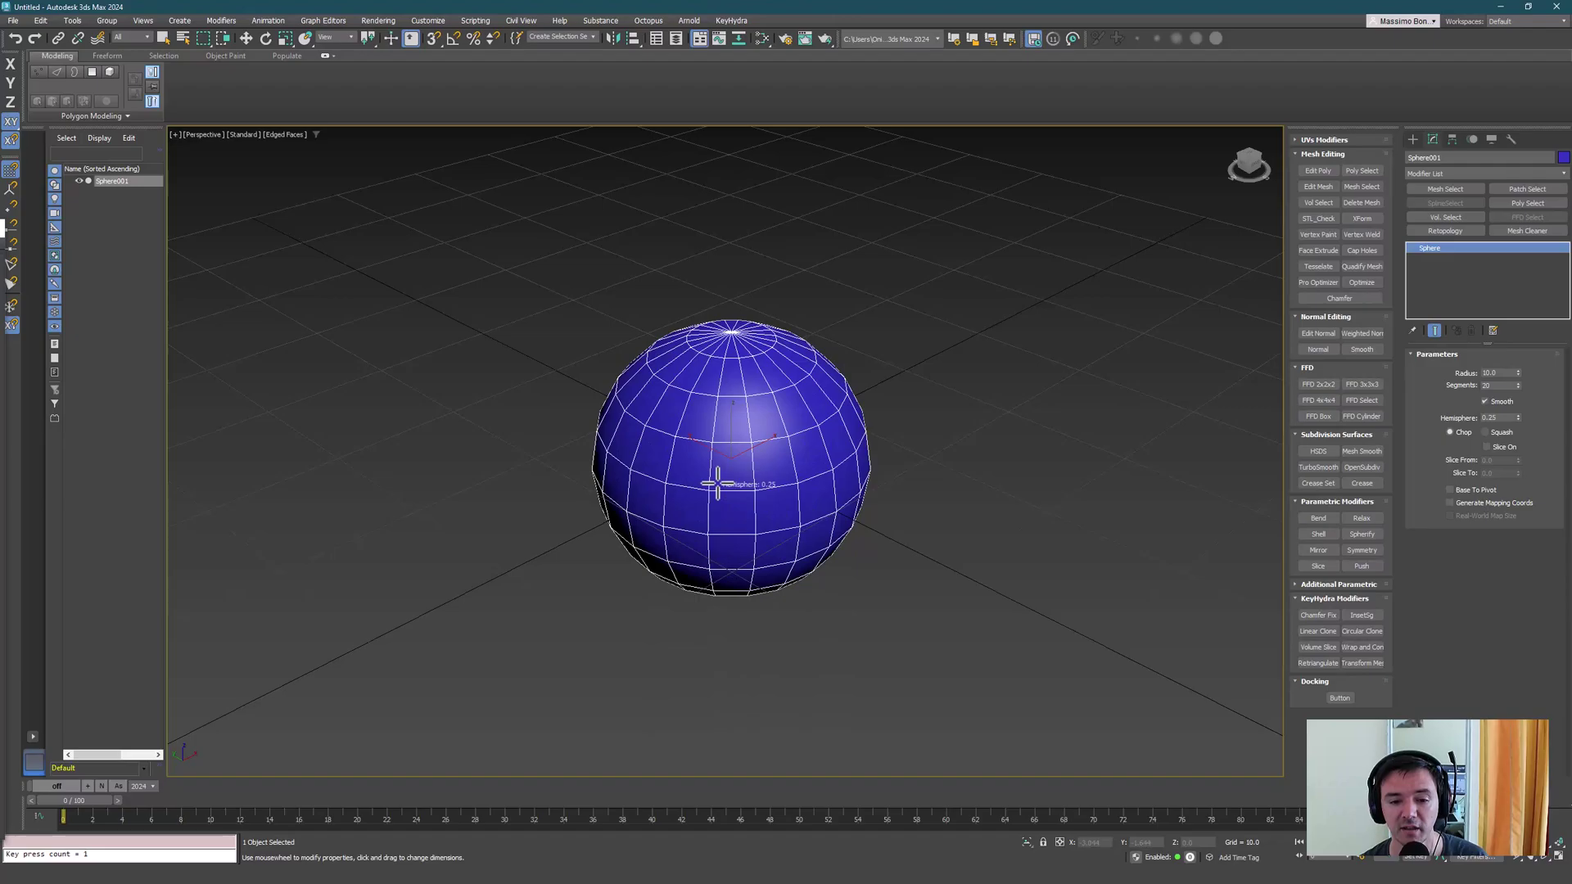
{"action": "scroll", "coordinate": [716, 484], "scroll_direction": "down", "scroll_amount": 12}
{"action": "scroll", "coordinate": [710, 468], "scroll_direction": "up", "scroll_amount": 10}
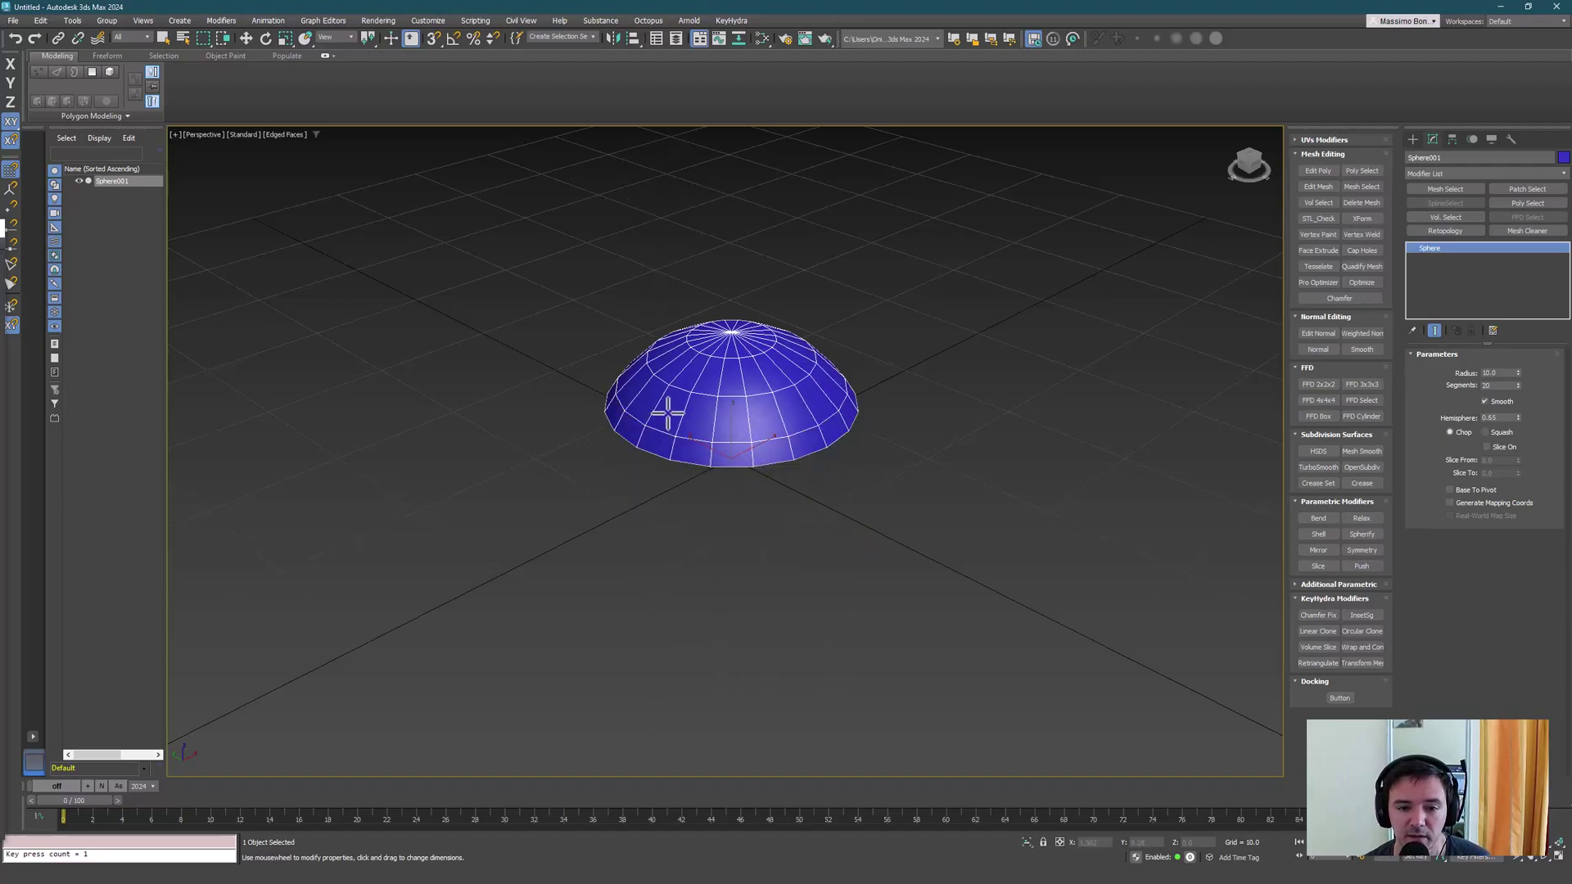
{"action": "scroll", "coordinate": [668, 412], "scroll_direction": "down", "scroll_amount": 4}
{"action": "scroll", "coordinate": [676, 414], "scroll_direction": "up", "scroll_amount": 15}
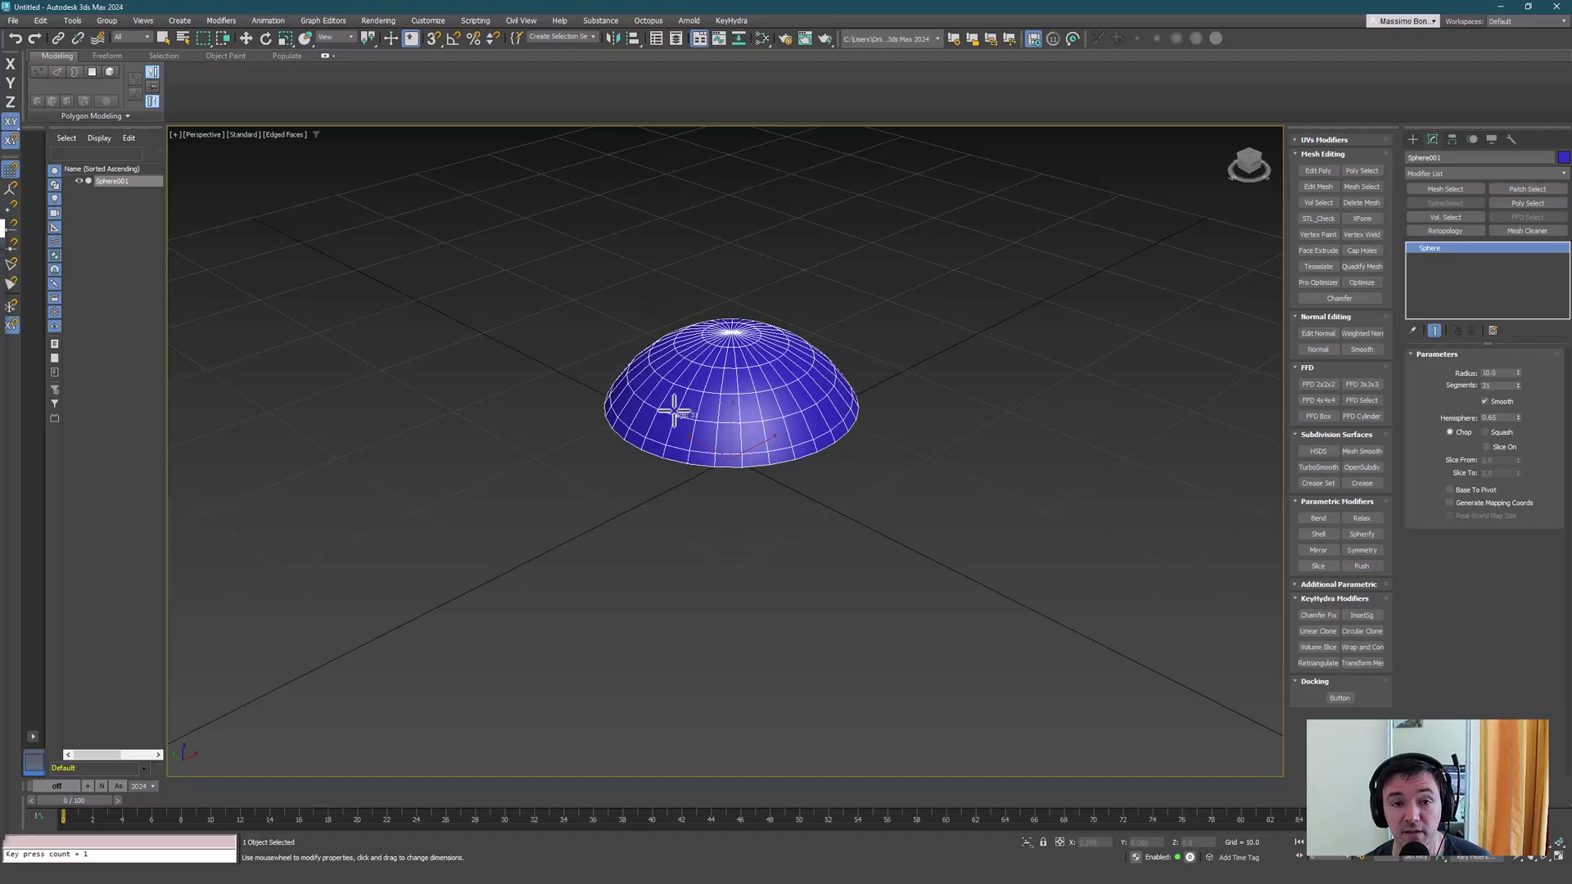
{"action": "right_click", "coordinate": [660, 584]}
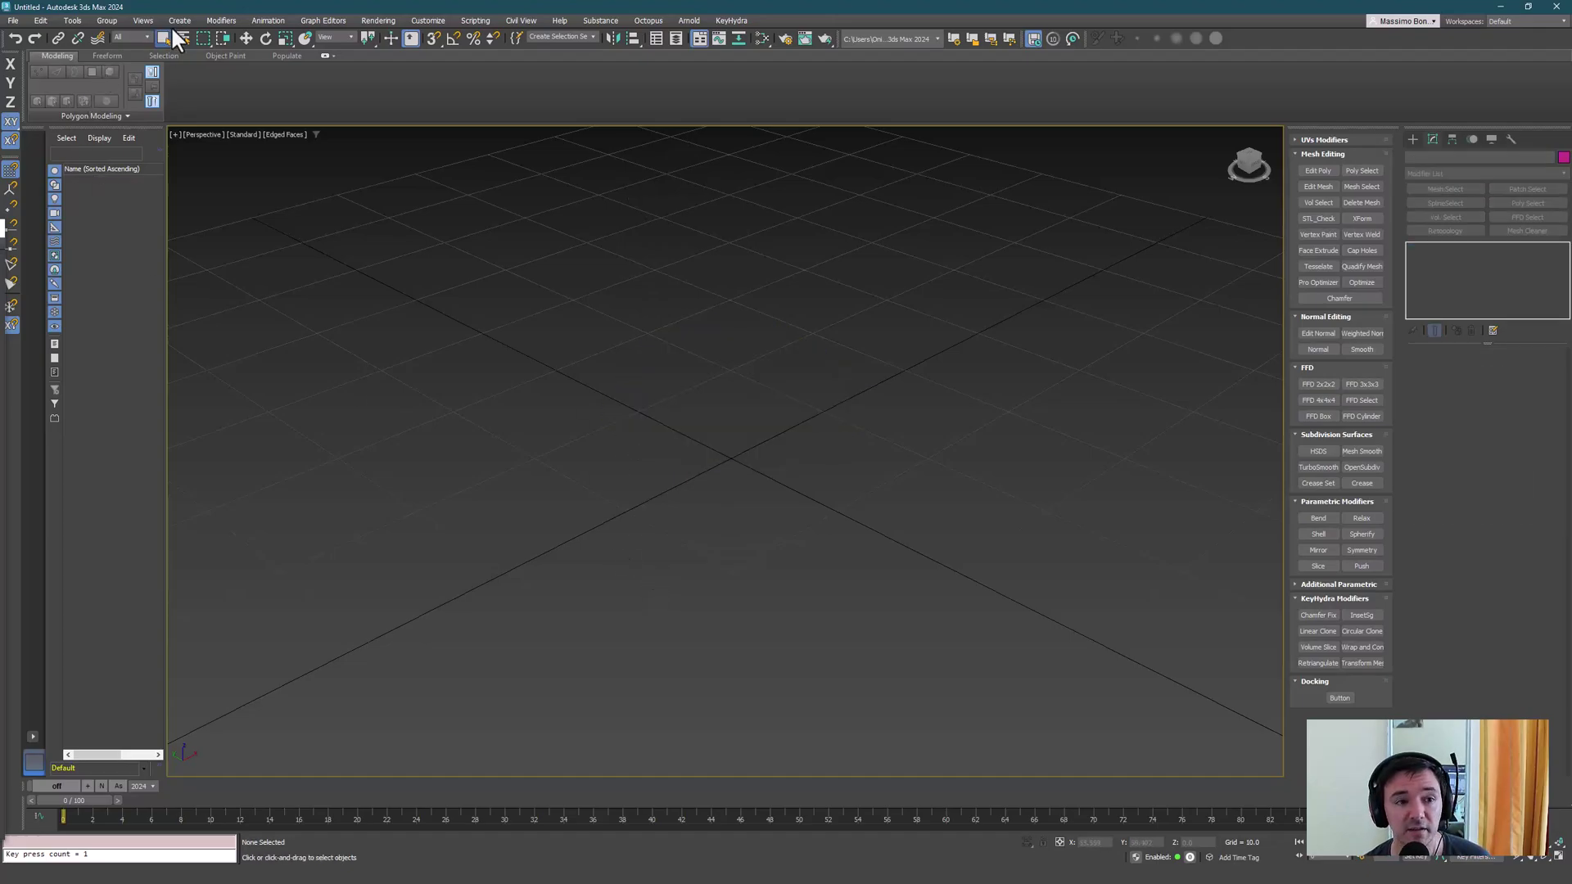
Step: Create another quad set named MyQuadmenuRegion and label its first quad Prim
{"action": "left_click", "coordinate": [411, 18]}
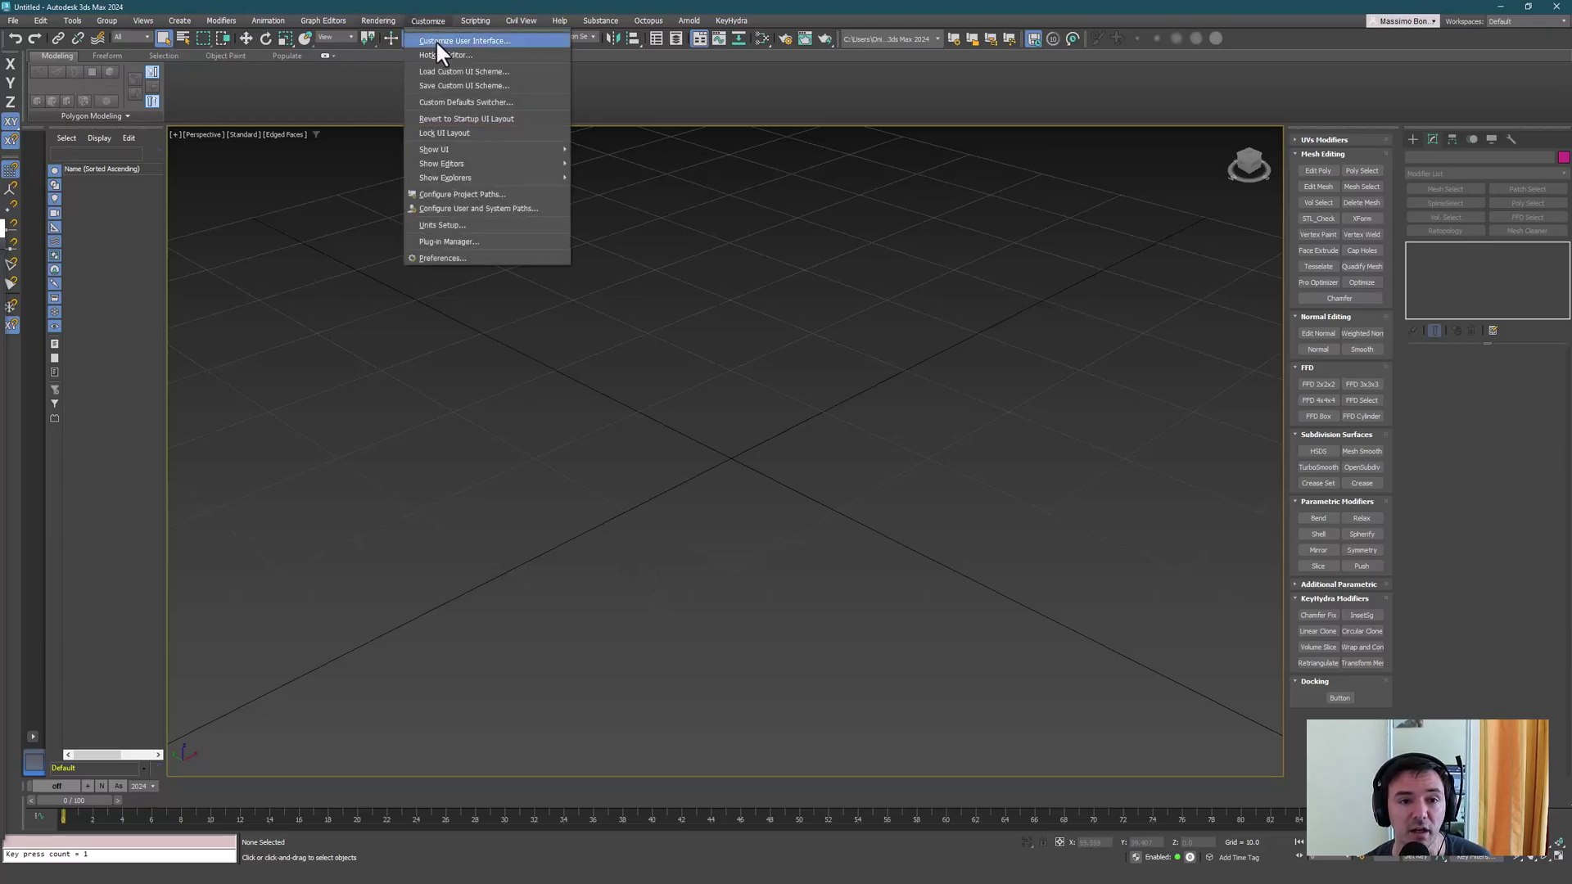
{"action": "left_click", "coordinate": [392, 137]}
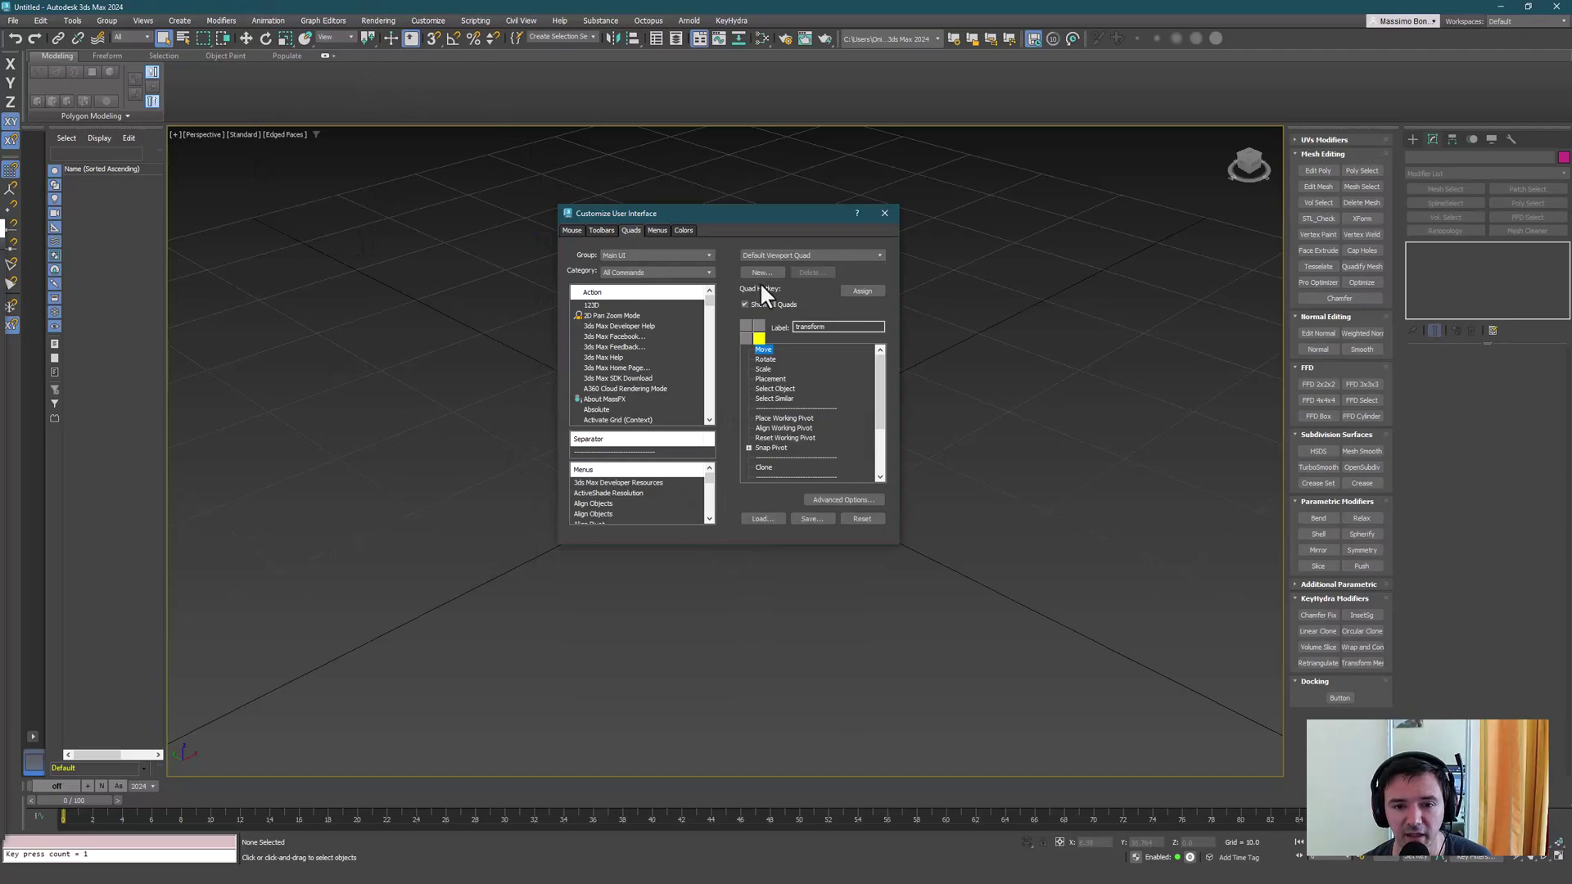
{"action": "left_click", "coordinate": [763, 272]}
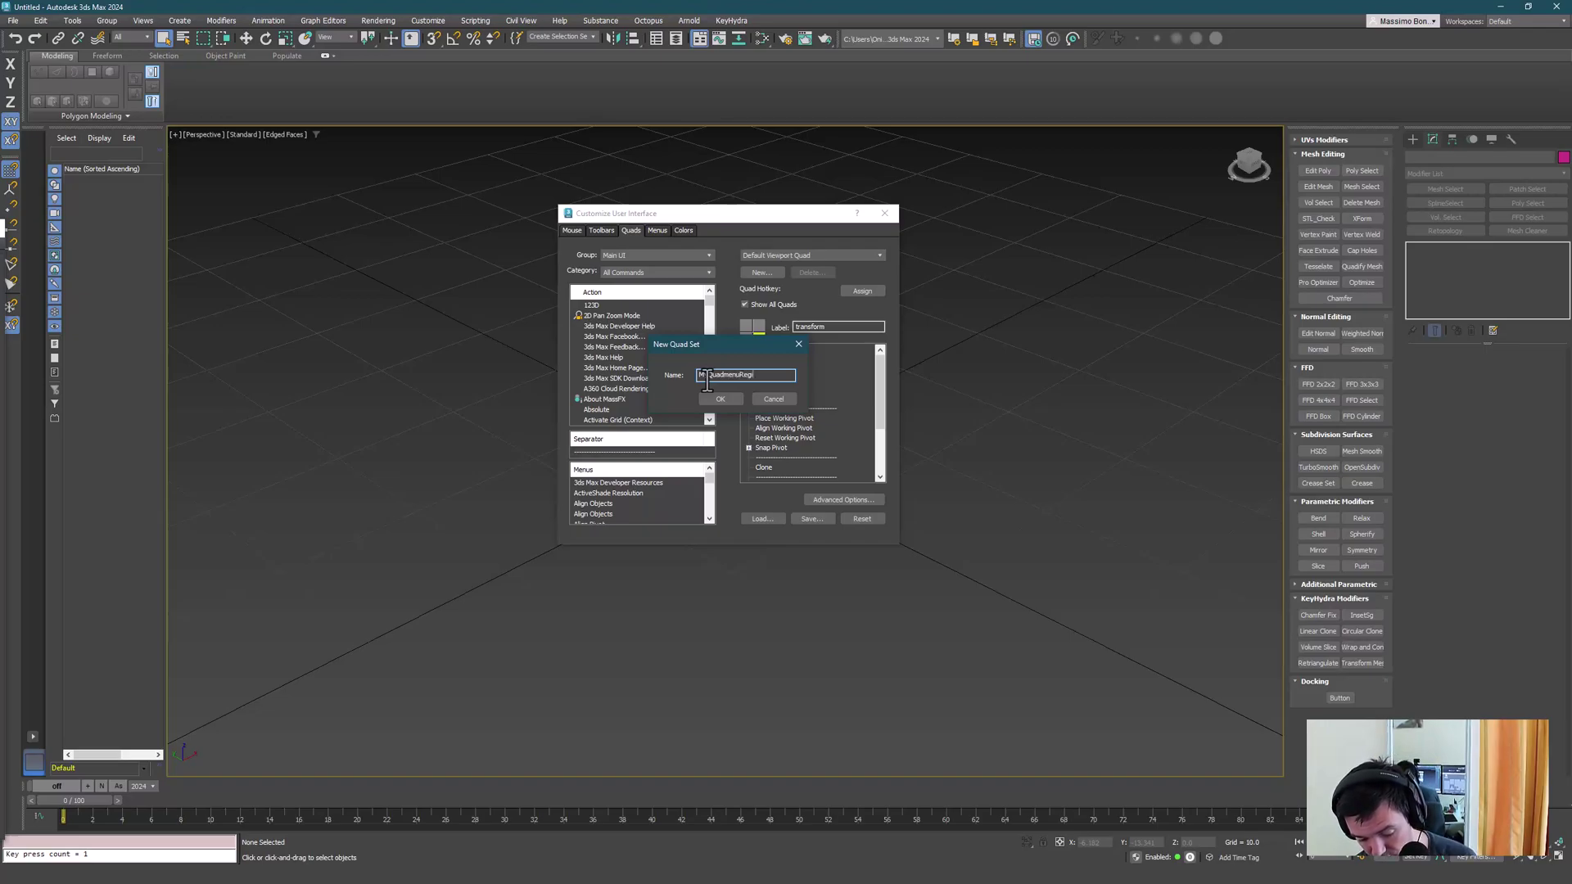
{"action": "left_click", "coordinate": [721, 399]}
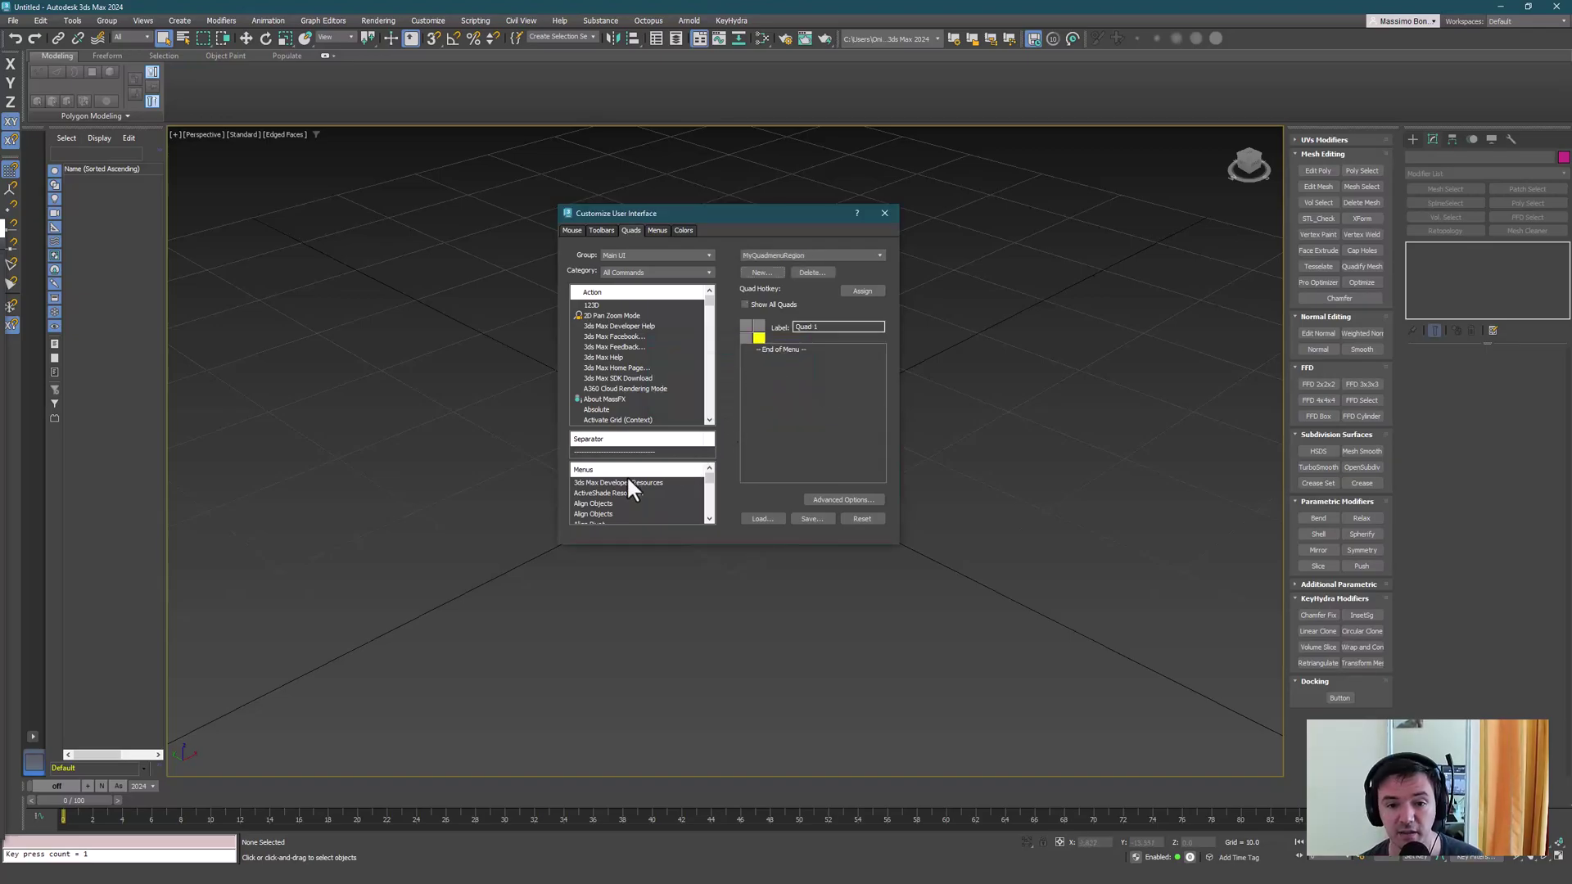
{"action": "left_click", "coordinate": [757, 337]}
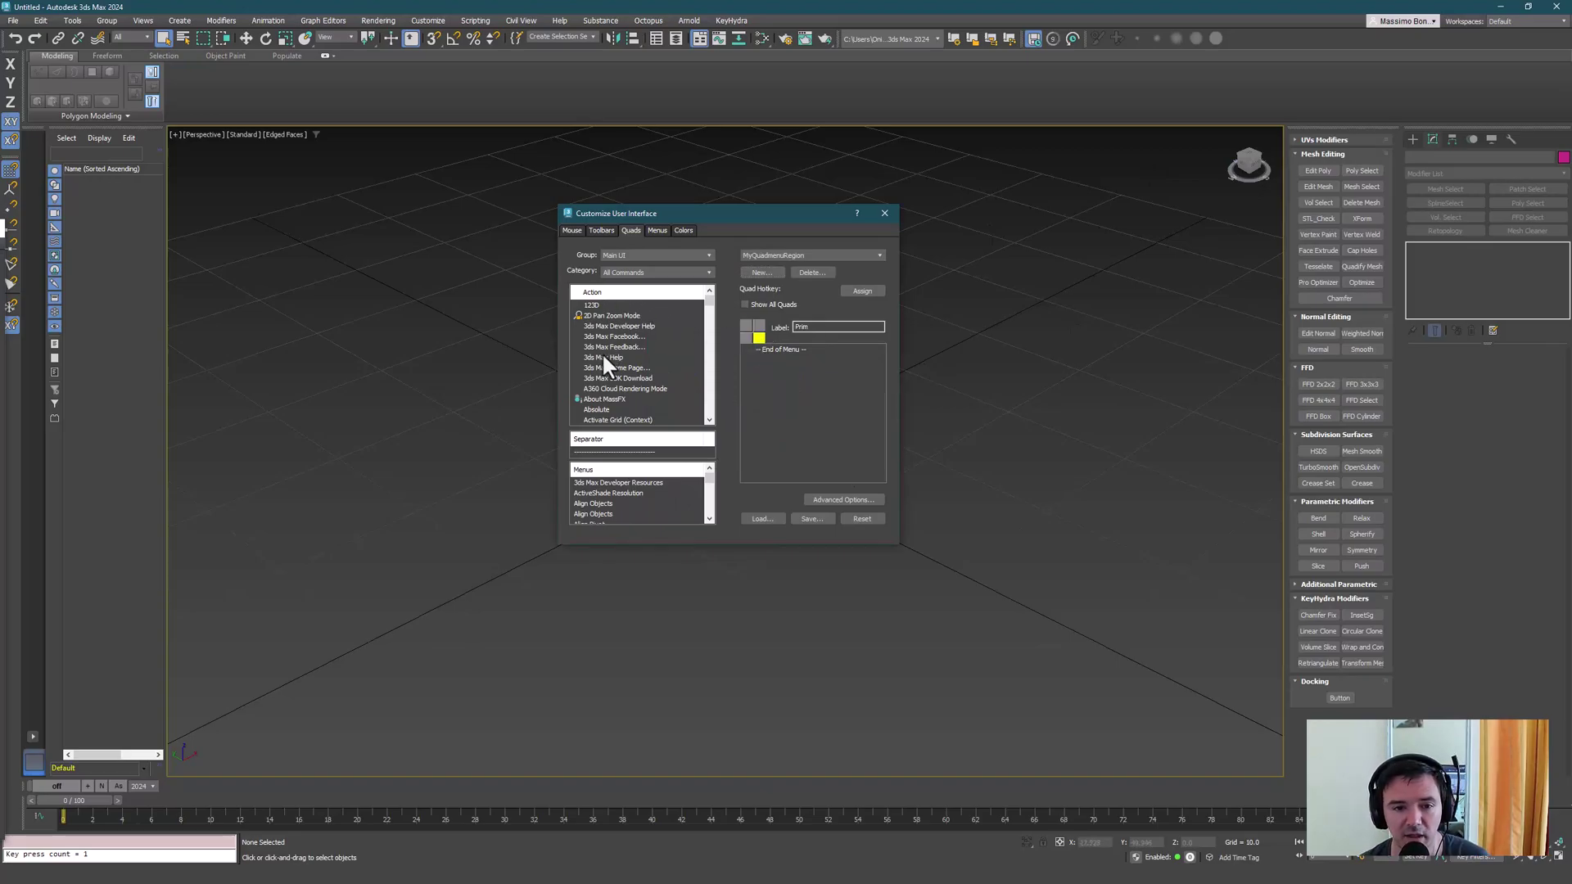
Step: Filter to the KeyHydra Create Objects category and add Create Grid Size Box and Create Grid Size Plane to the Prim quad
{"action": "left_click", "coordinate": [709, 273]}
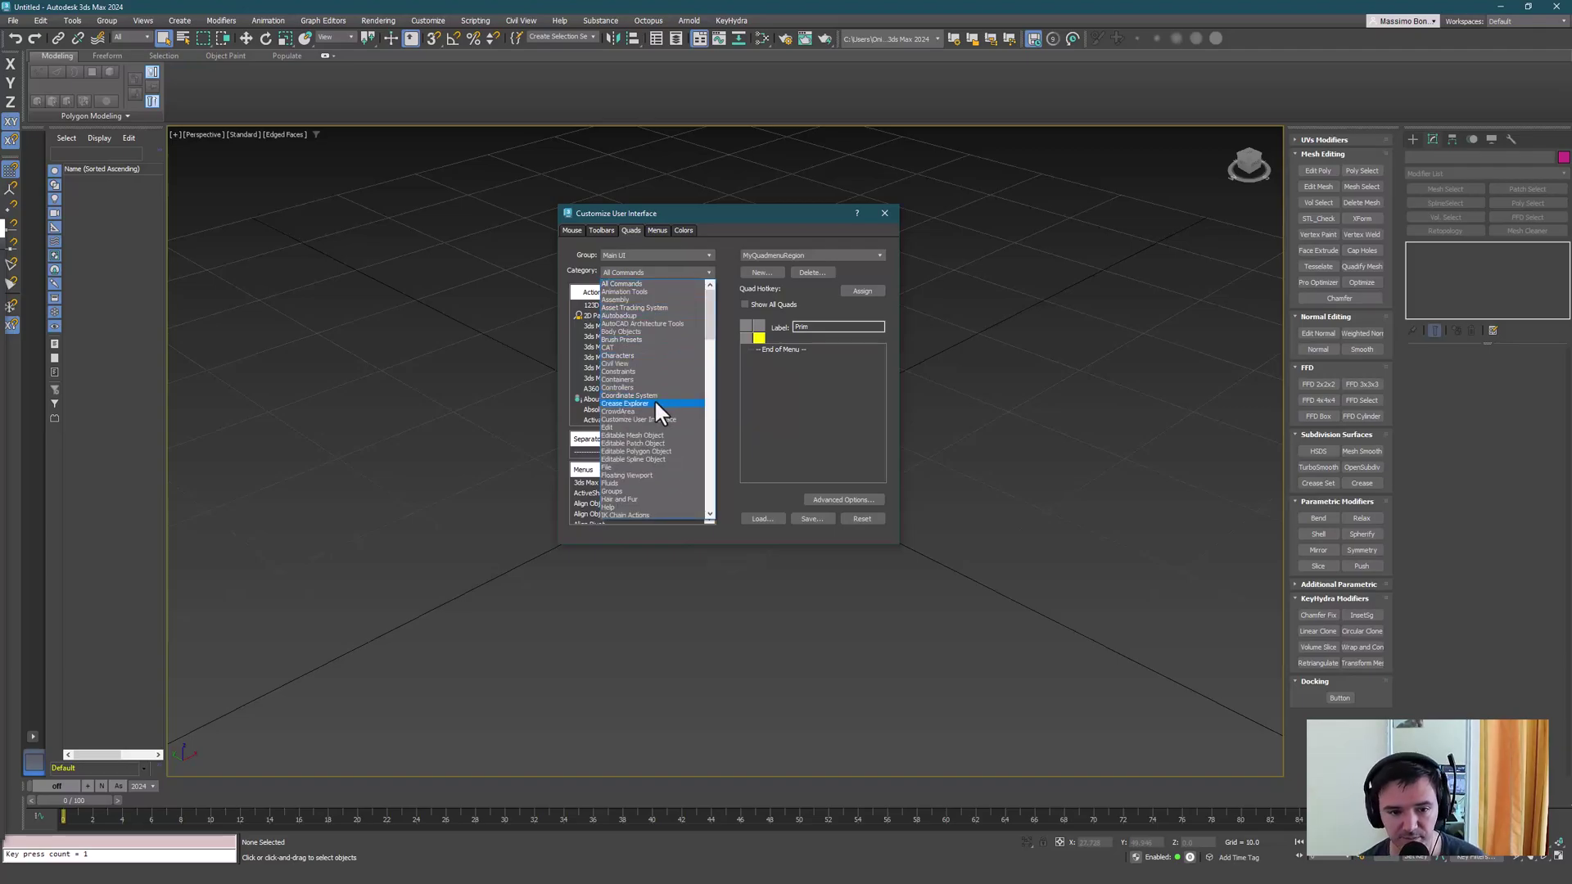
{"action": "scroll", "coordinate": [640, 380], "scroll_direction": "down", "scroll_amount": 5}
{"action": "left_click", "coordinate": [657, 428]}
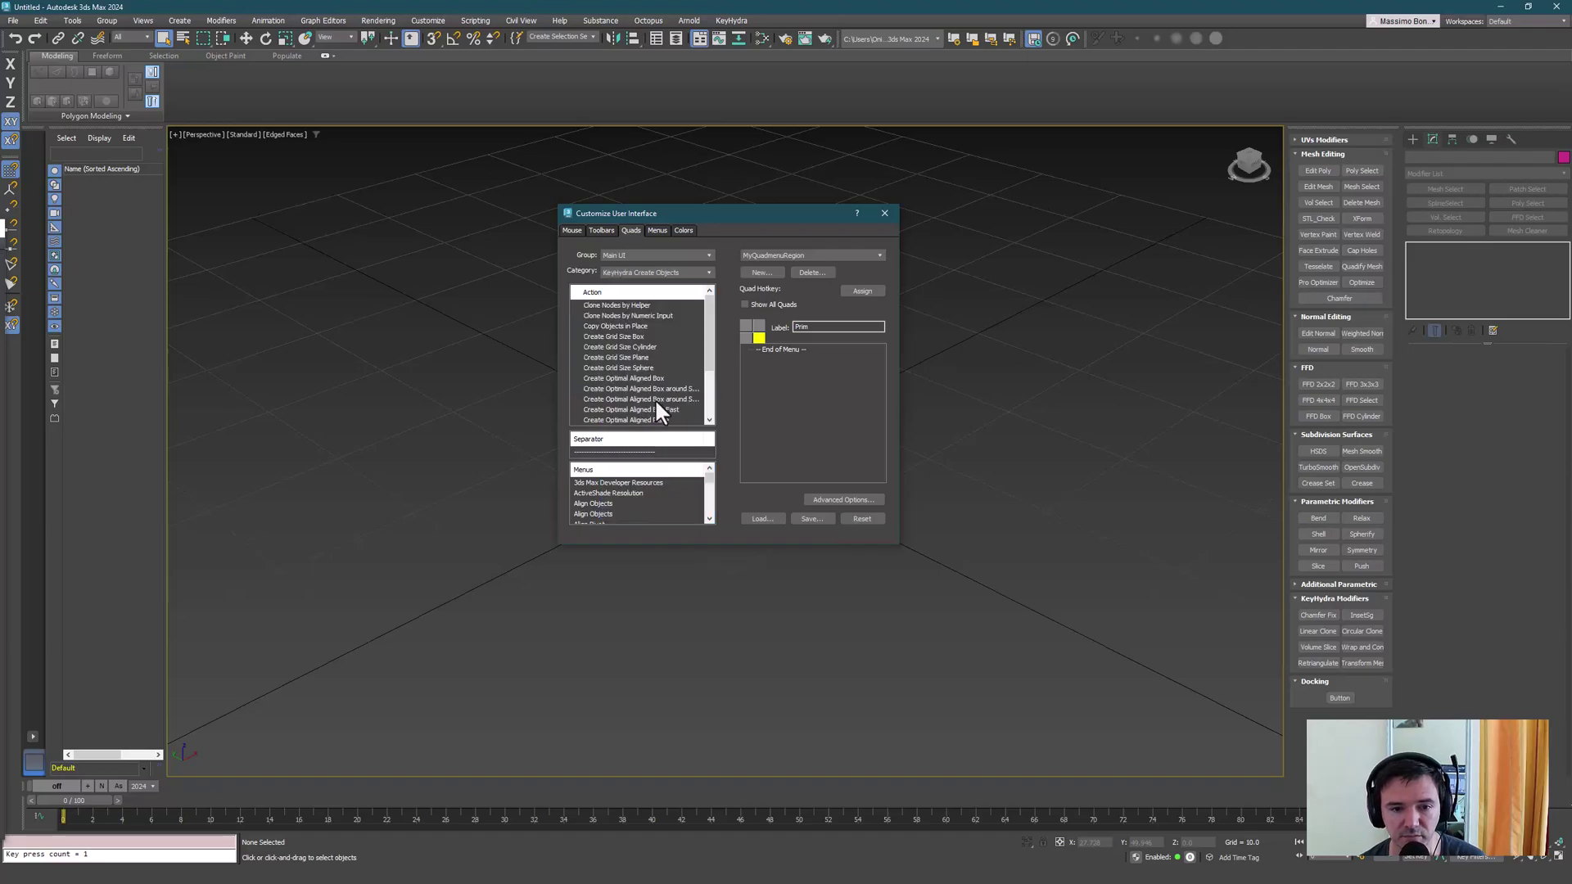
{"action": "left_click_drag", "start_coordinate": [639, 357], "coordinate": [756, 330]}
{"action": "left_click", "coordinate": [757, 329]}
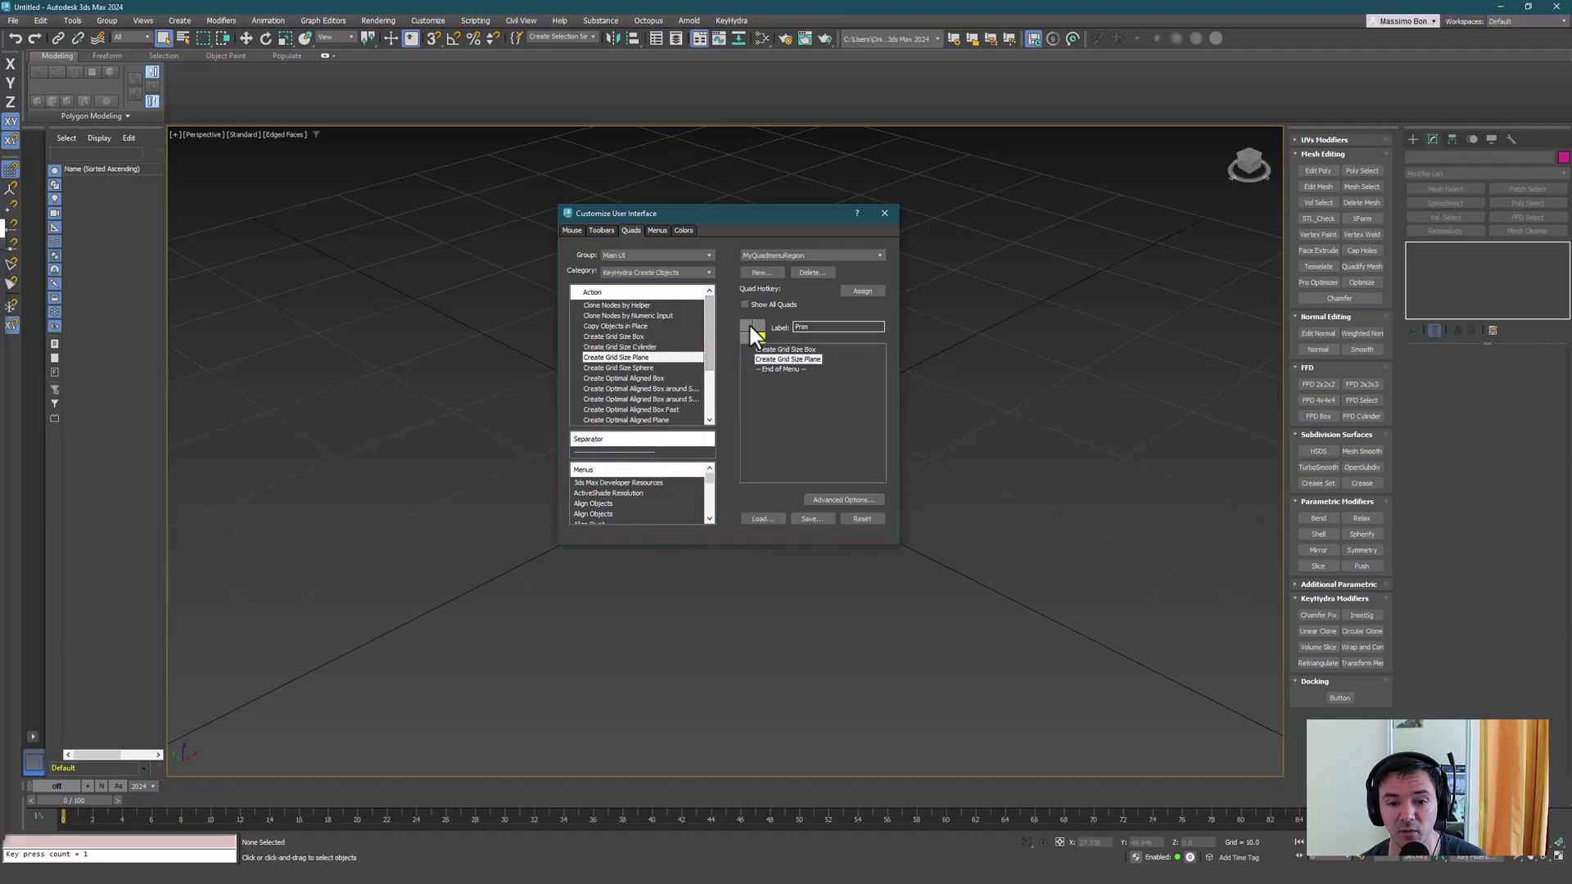
Step: Add Create Grid Size Cylinder and Create Grid Size Sphere to the second quad of MyQuadmenuRegion
{"action": "left_click_drag", "start_coordinate": [641, 347], "coordinate": [765, 348]}
{"action": "left_click_drag", "start_coordinate": [635, 366], "coordinate": [745, 327]}
Step: Filter the actions to Quad Menu Sets, add Lock to Quad 3 and Viewports to Quad 4, and close the customization dialog
{"action": "left_click", "coordinate": [745, 327]}
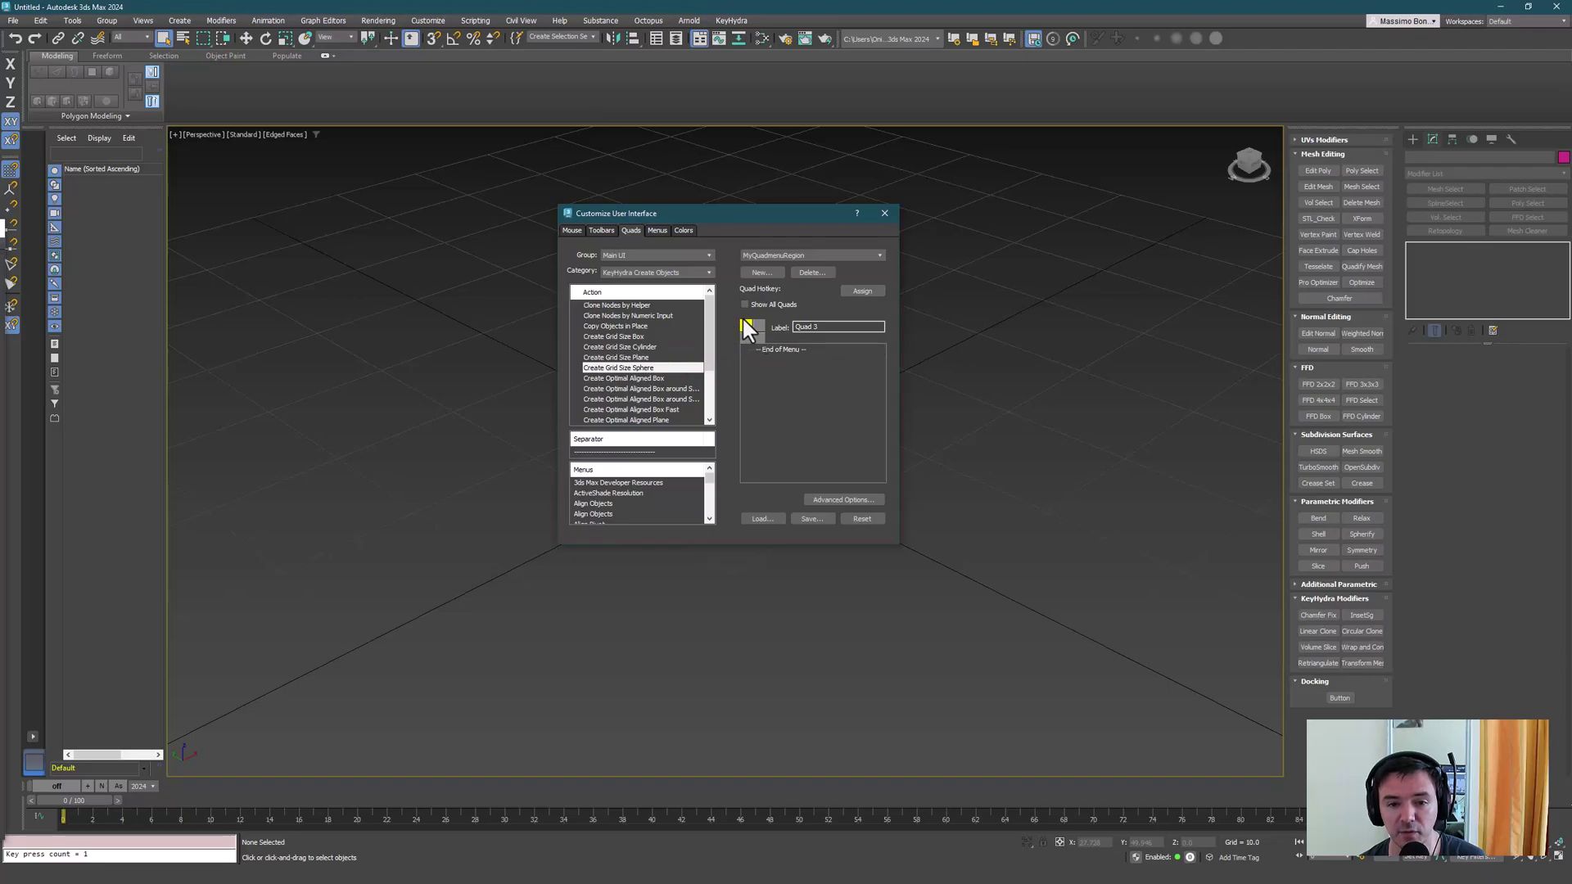
{"action": "left_click", "coordinate": [696, 273]}
{"action": "left_click", "coordinate": [590, 371]}
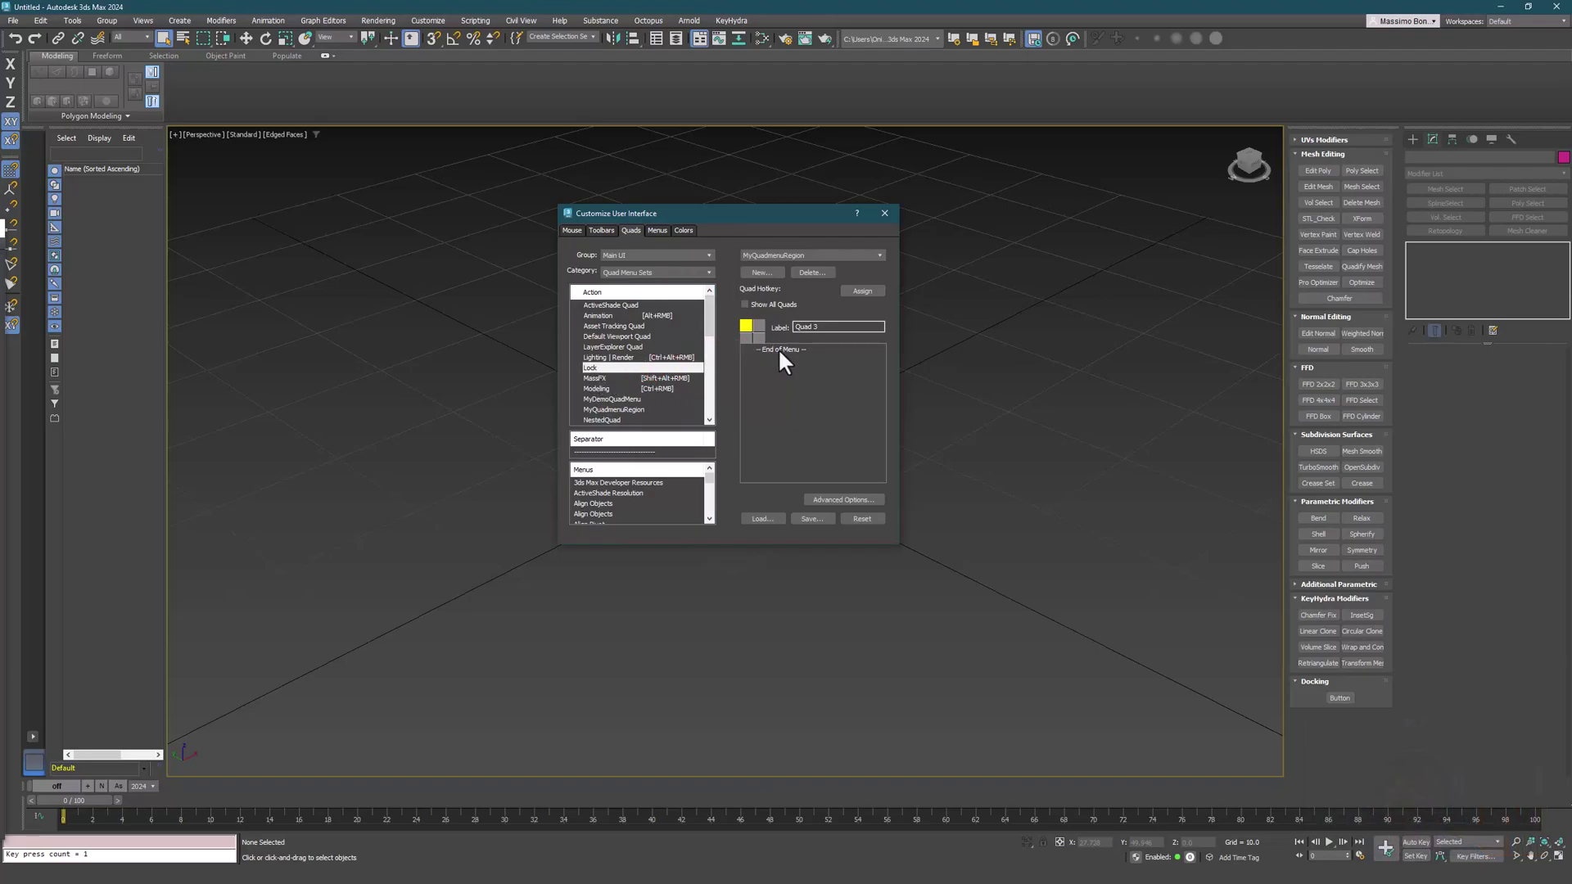
{"action": "left_click", "coordinate": [746, 338]}
{"action": "scroll", "coordinate": [631, 352], "scroll_direction": "down", "scroll_amount": 10}
{"action": "left_click_drag", "start_coordinate": [606, 409], "coordinate": [749, 466]}
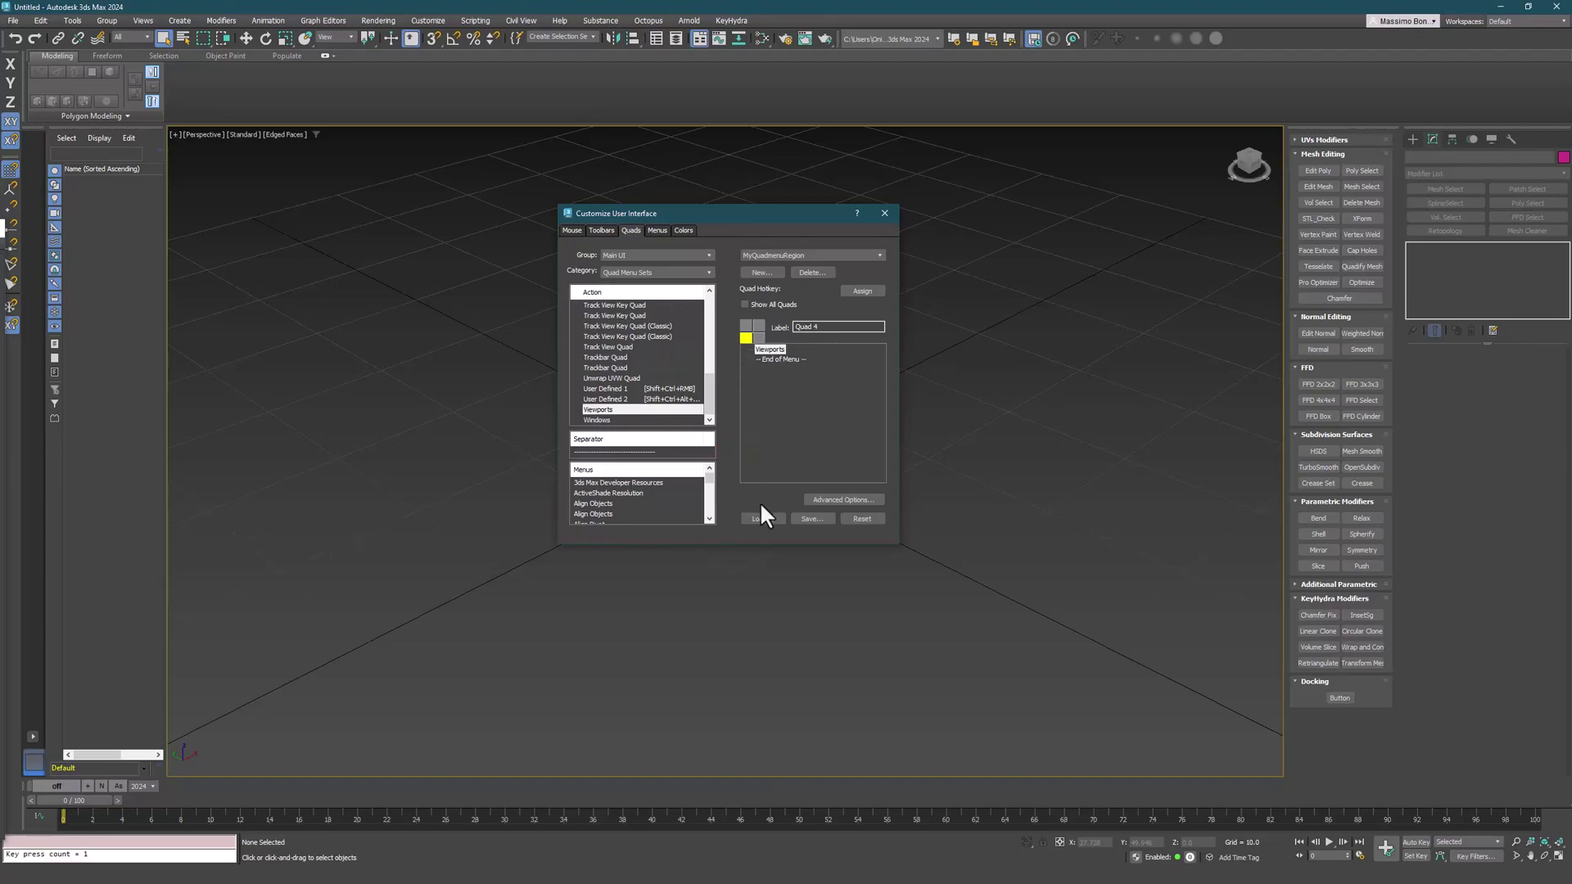
{"action": "left_click", "coordinate": [884, 214]}
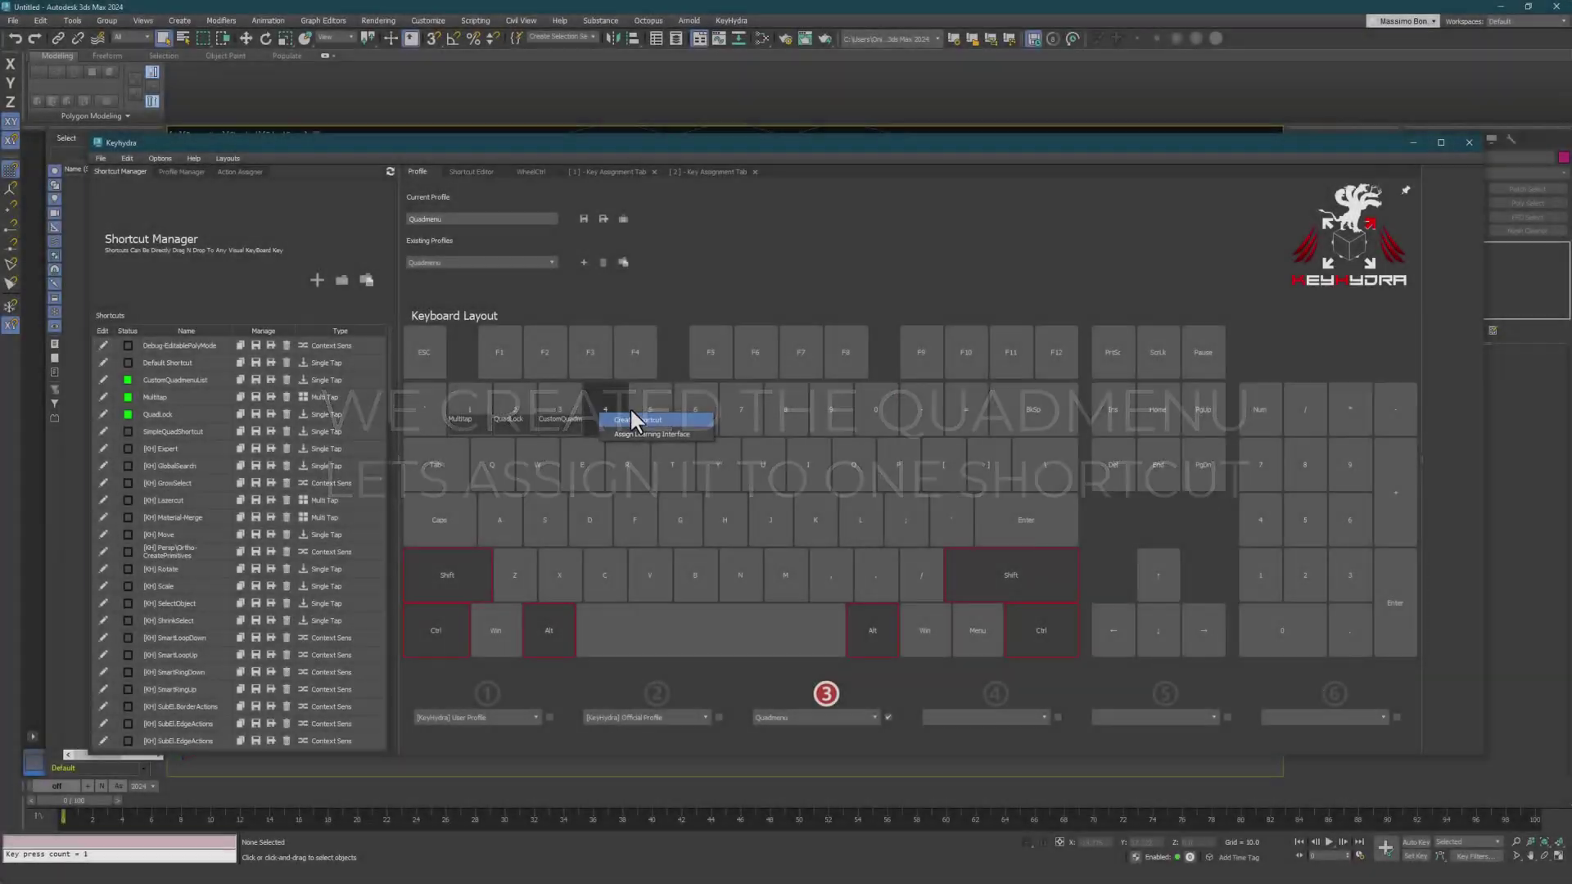
Step: Create a single-tap shortcut named QuadmenuRegion on key 4 and assign the MyQuadmenuRegion quad set to its tap
{"action": "left_click", "coordinate": [630, 406]}
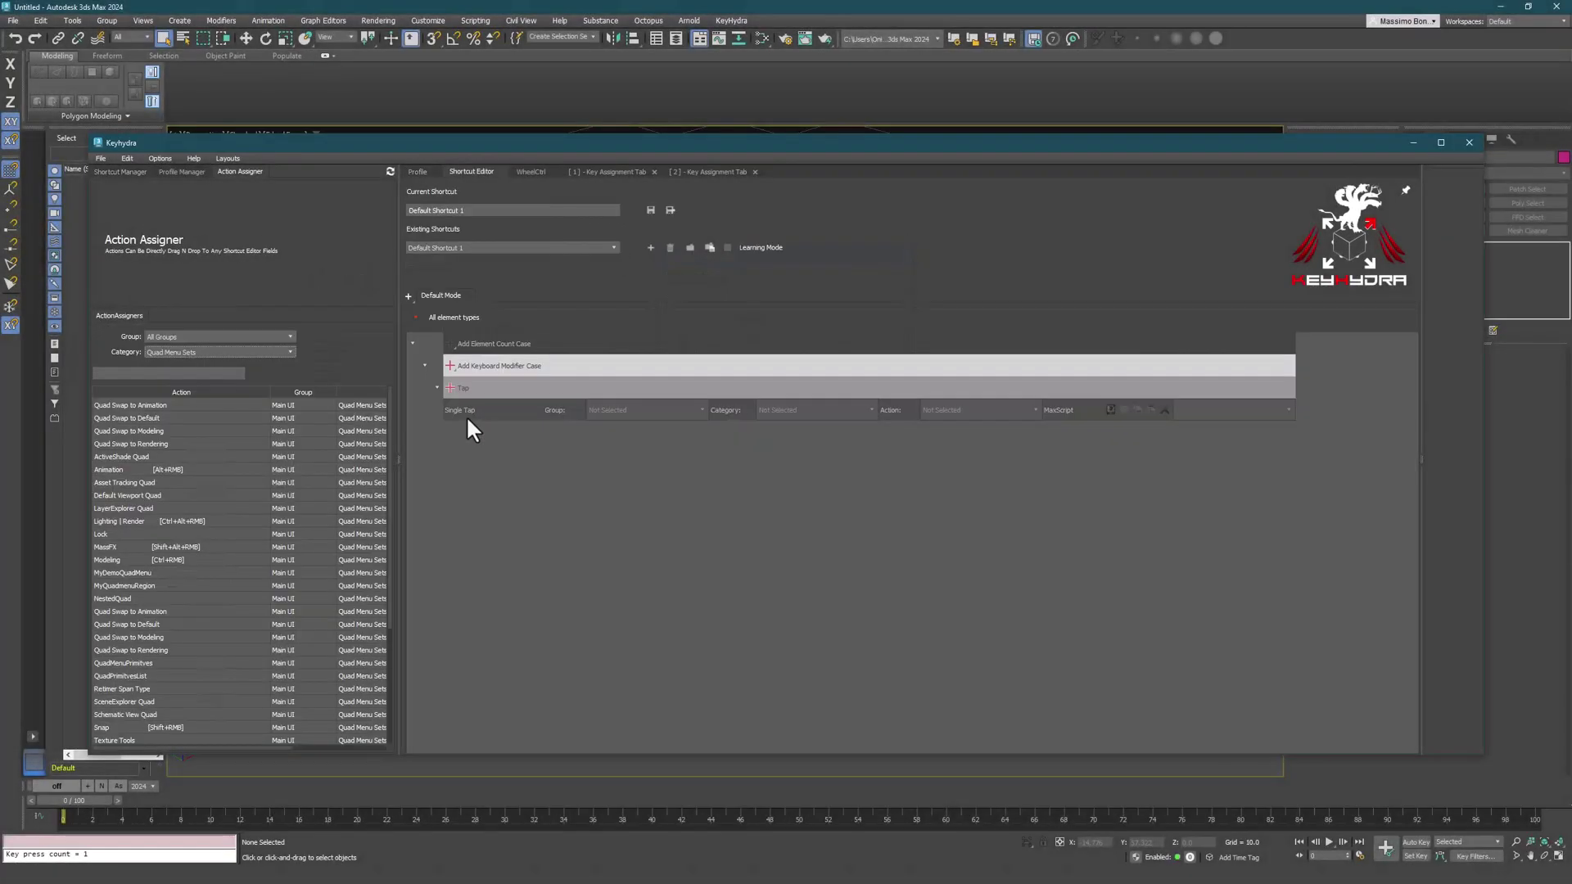
{"action": "left_click", "coordinate": [282, 354]}
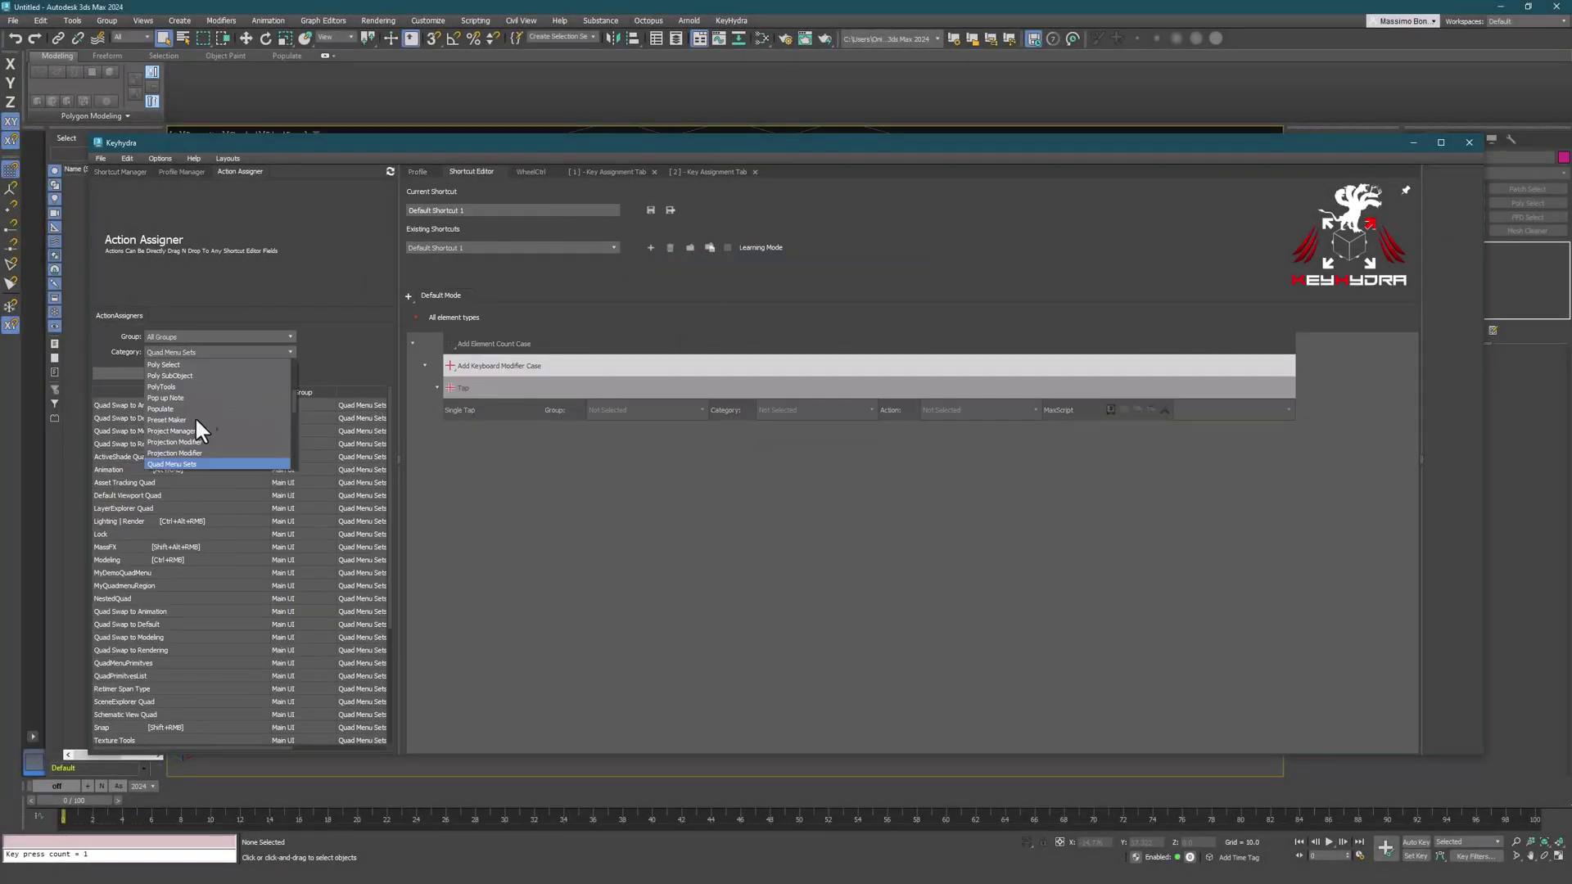
{"action": "left_click", "coordinate": [190, 464]}
{"action": "left_click_drag", "start_coordinate": [135, 582], "coordinate": [468, 366]}
{"action": "left_click", "coordinate": [416, 172]}
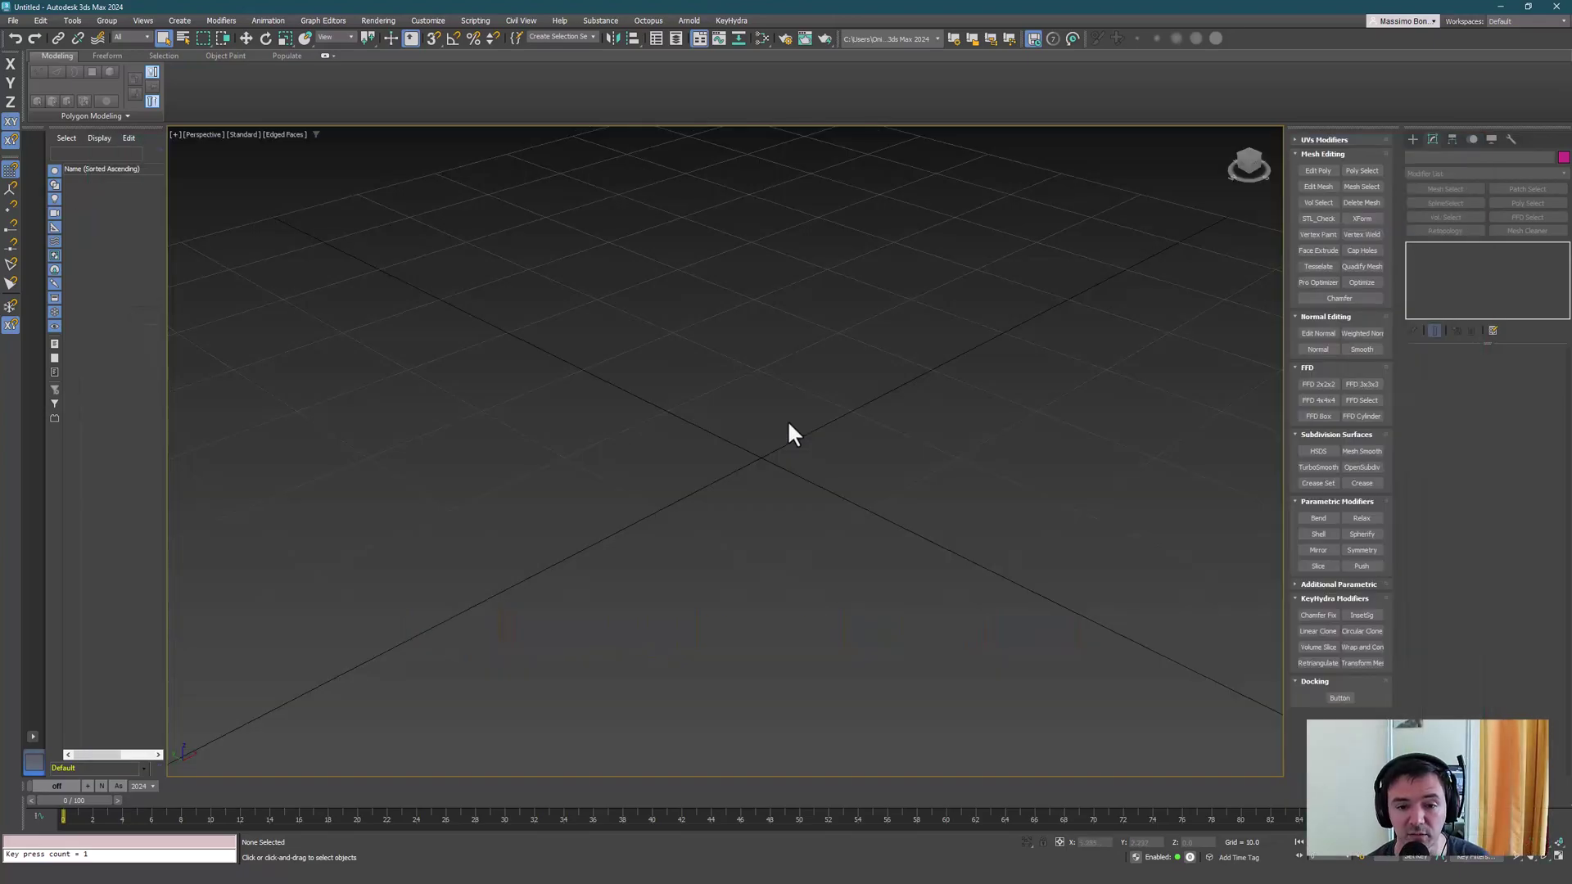
Step: Test the key 4 region menu by creating a grid-size box and a grid-size cylinder, adjusting the cylinder interactively
{"action": "key", "text": "4"}
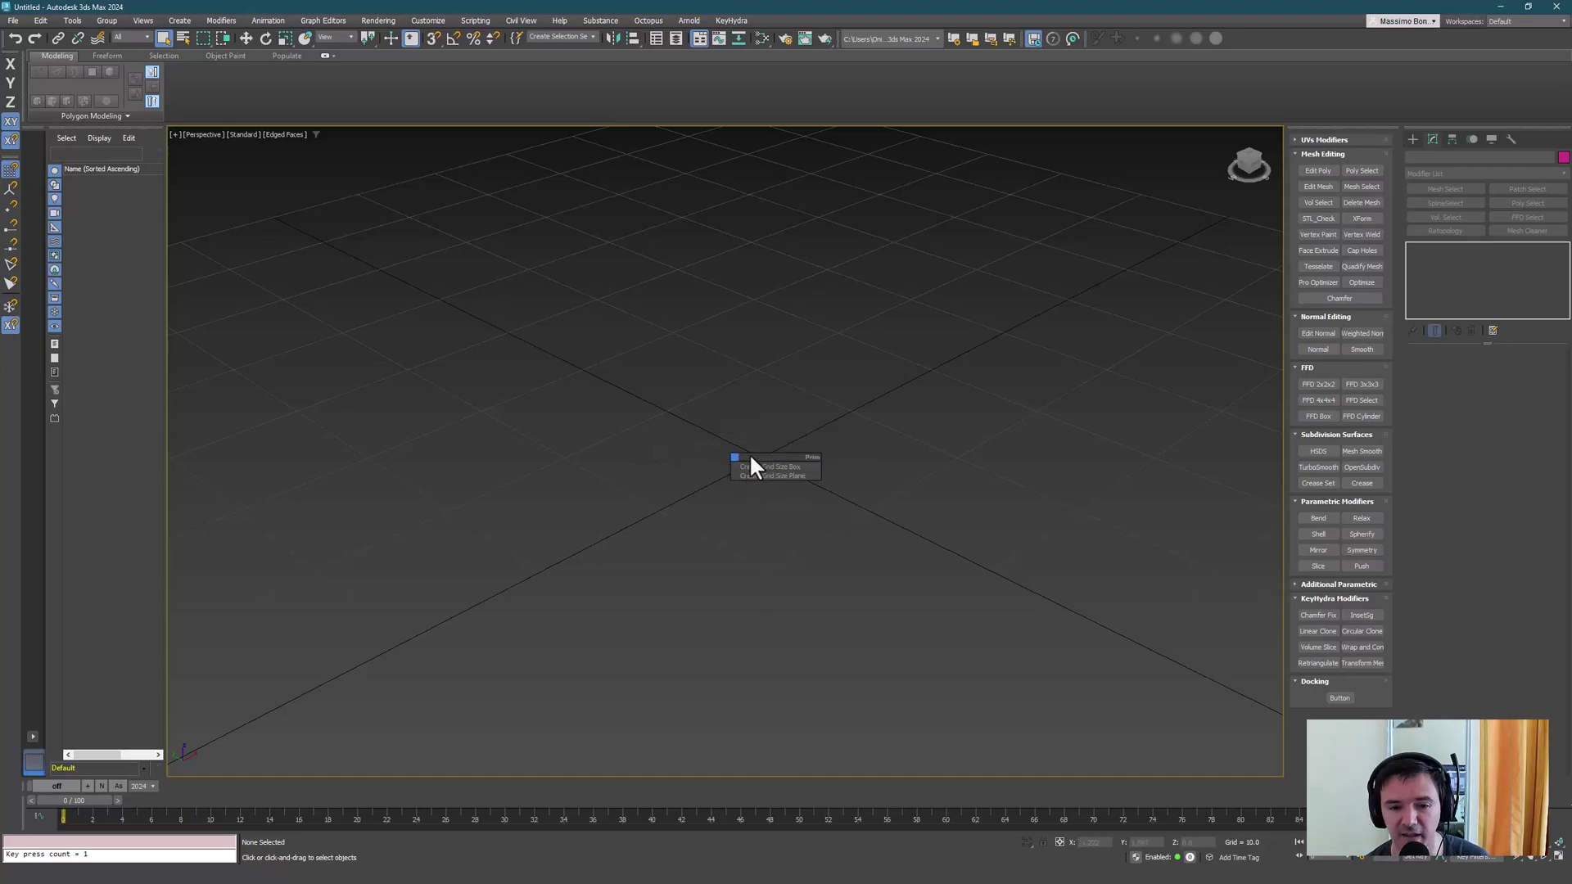
{"action": "left_click", "coordinate": [622, 473]}
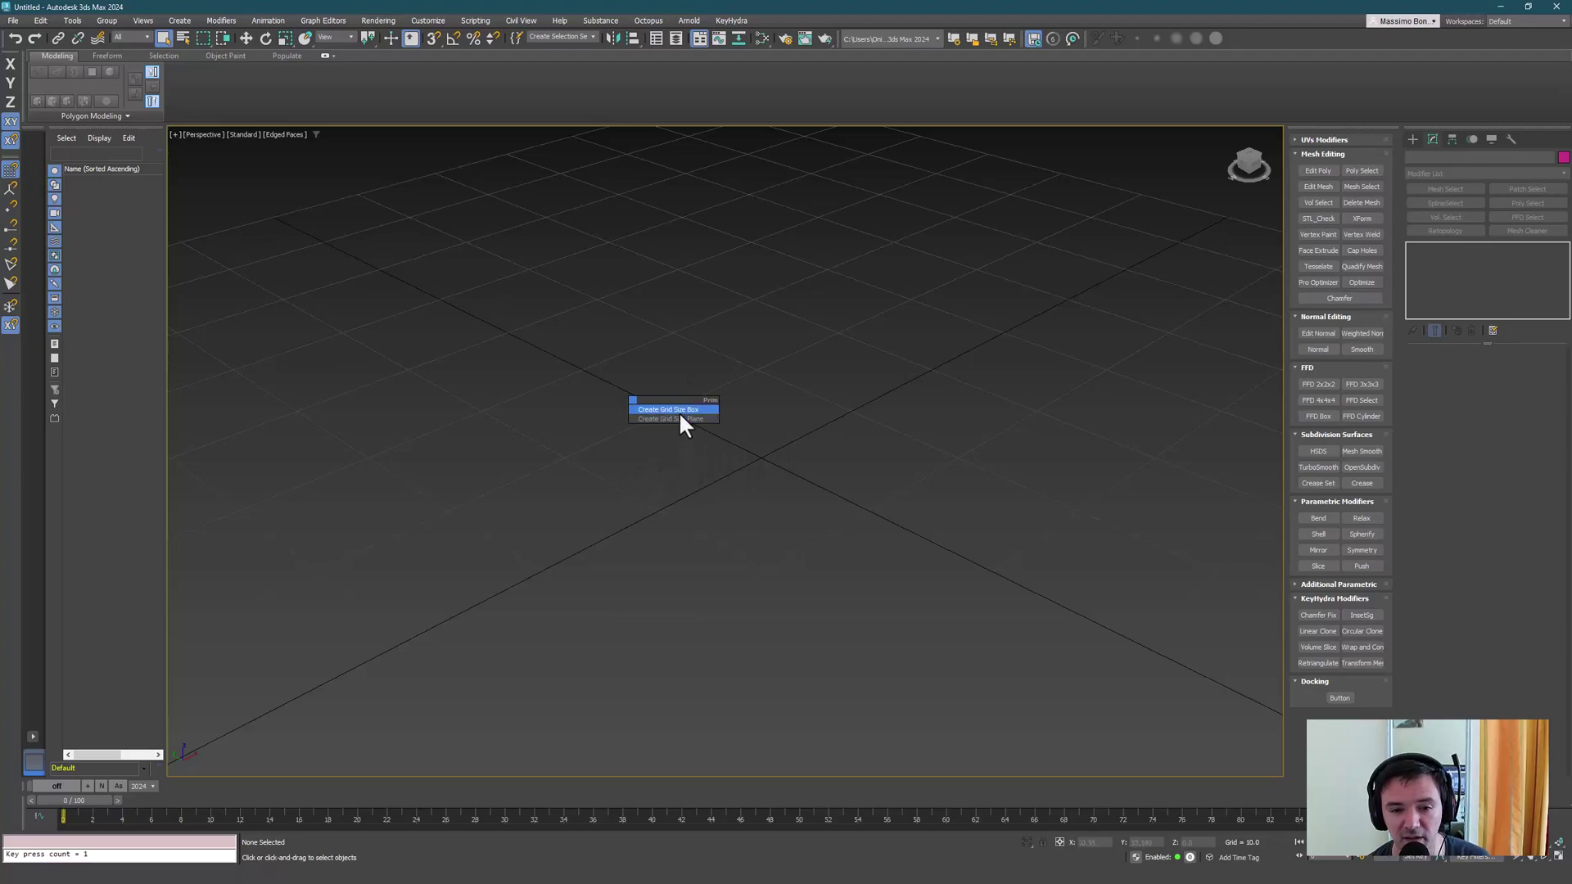
{"action": "left_click", "coordinate": [680, 411]}
{"action": "right_click", "coordinate": [755, 569]}
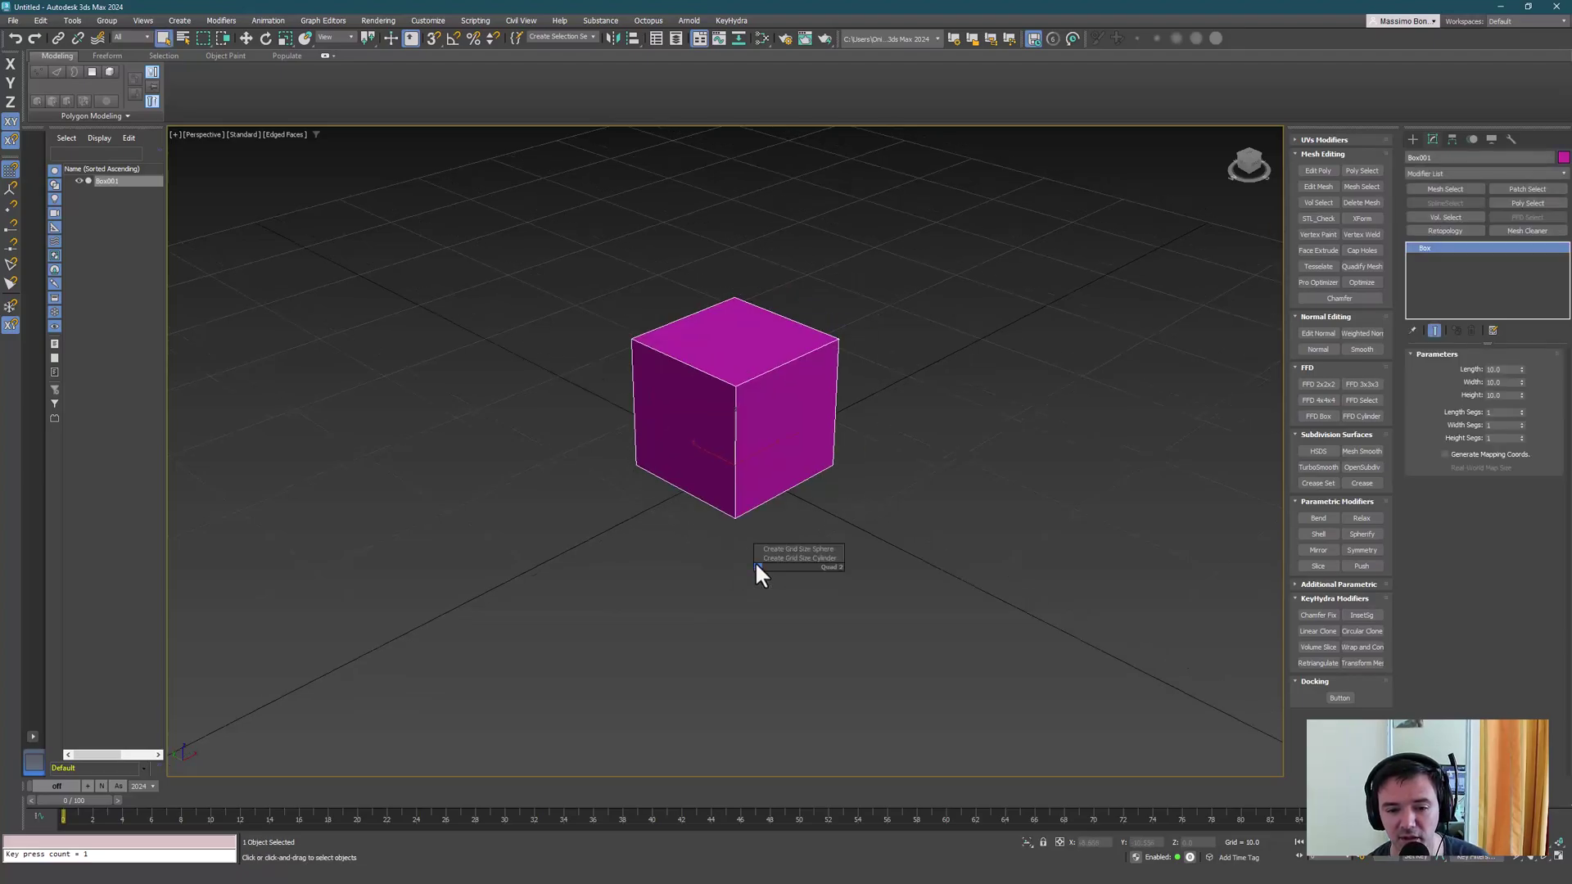
{"action": "left_click", "coordinate": [763, 557]}
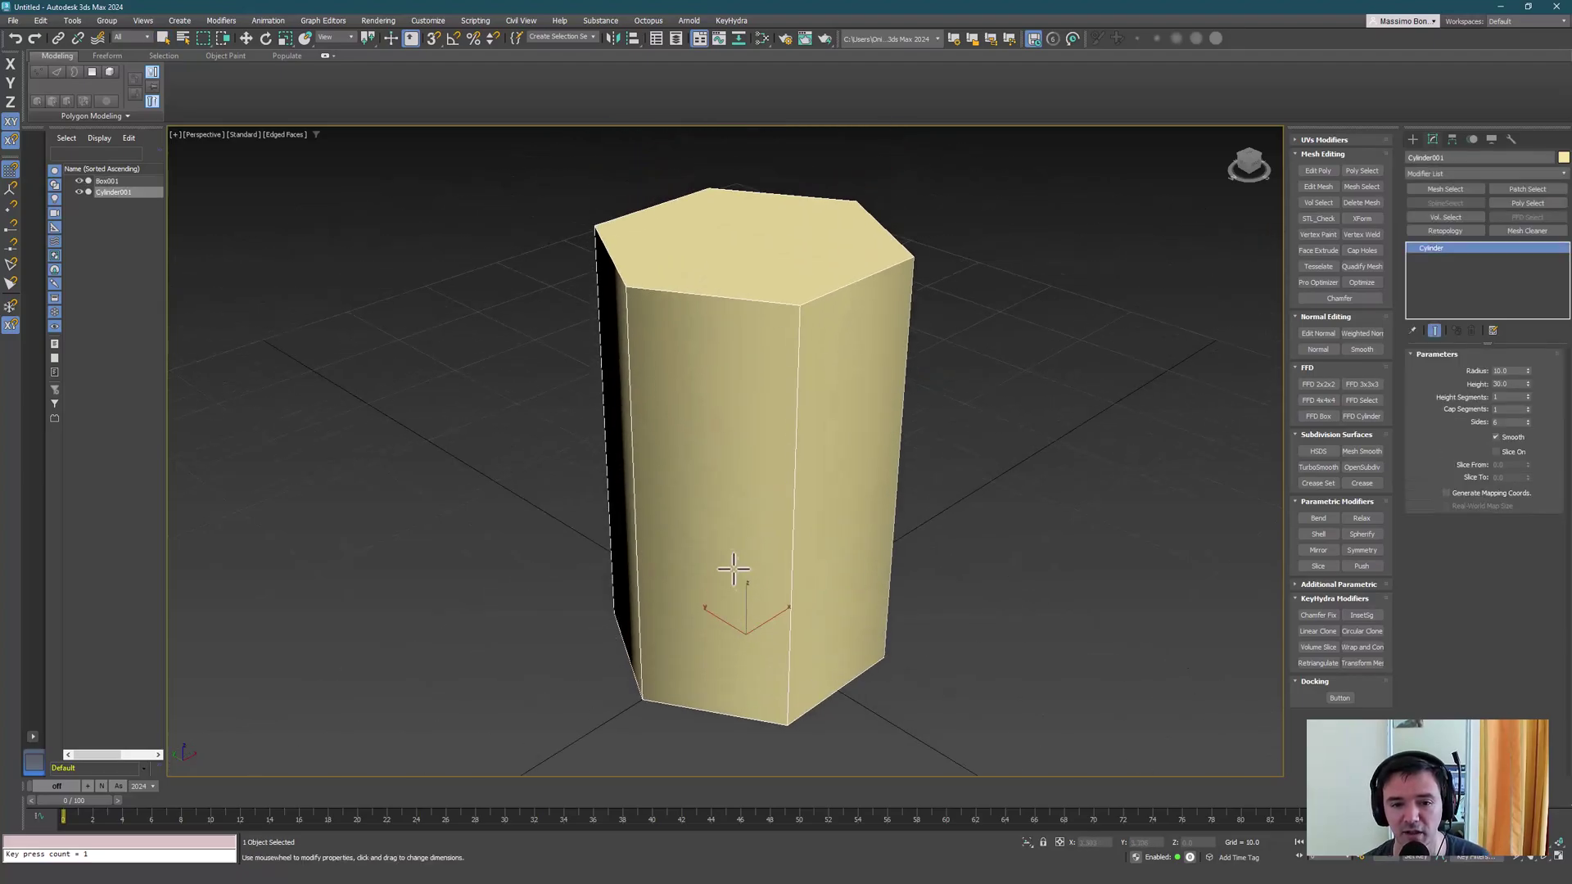
{"action": "scroll", "coordinate": [701, 548], "scroll_direction": "up", "scroll_amount": 19}
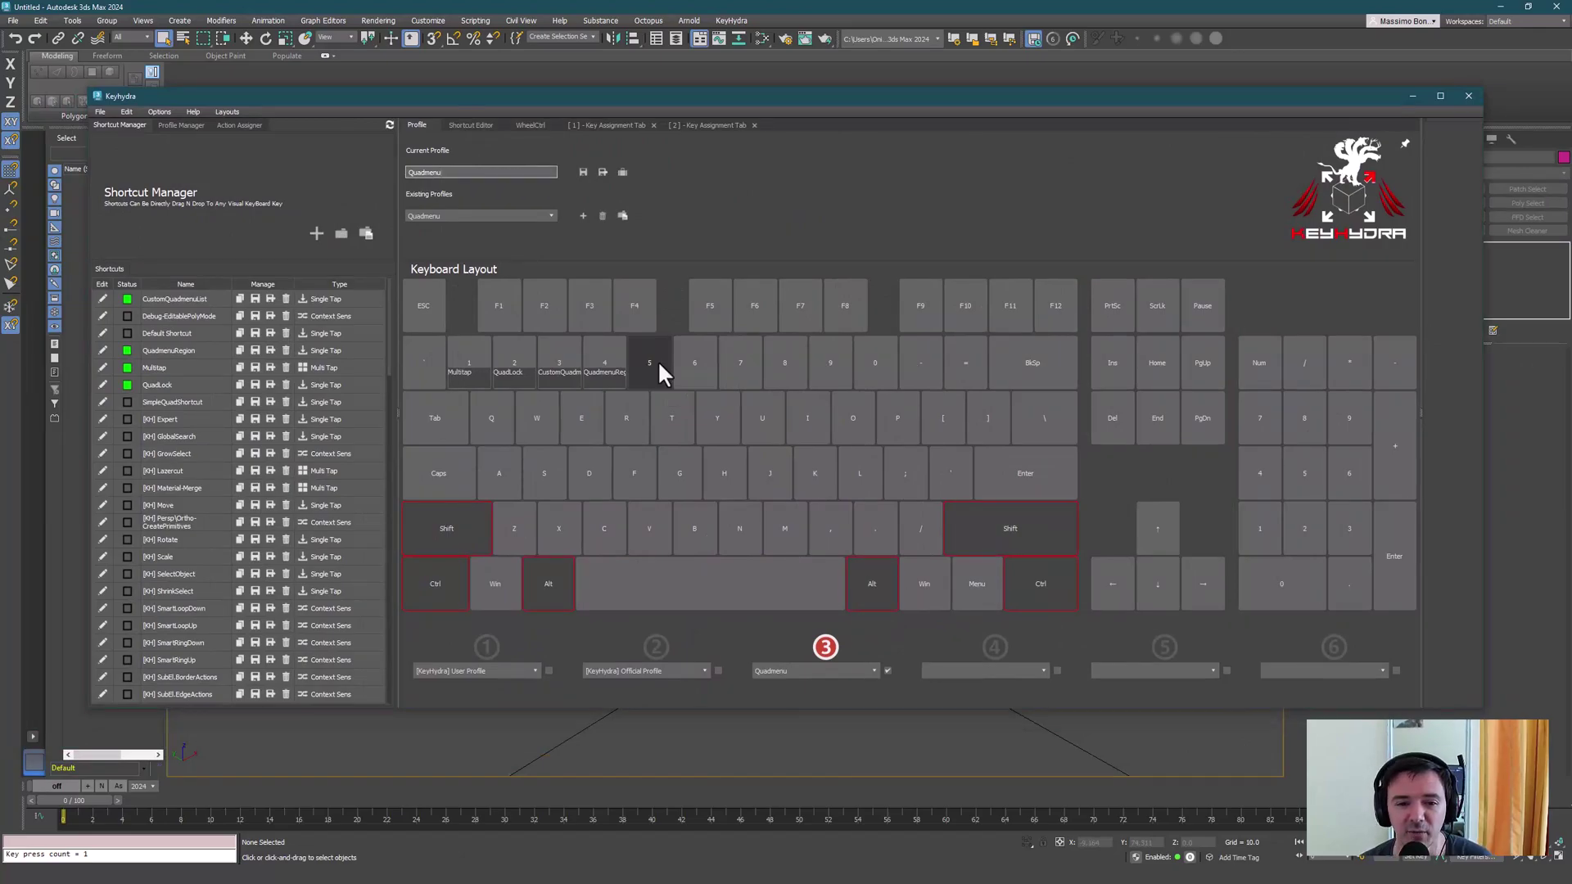
Step: Create a multi-tap shortcut named MultitapQuadMenu on key 5, with Lock on single tap and Viewports on double tap
{"action": "left_click", "coordinate": [668, 365]}
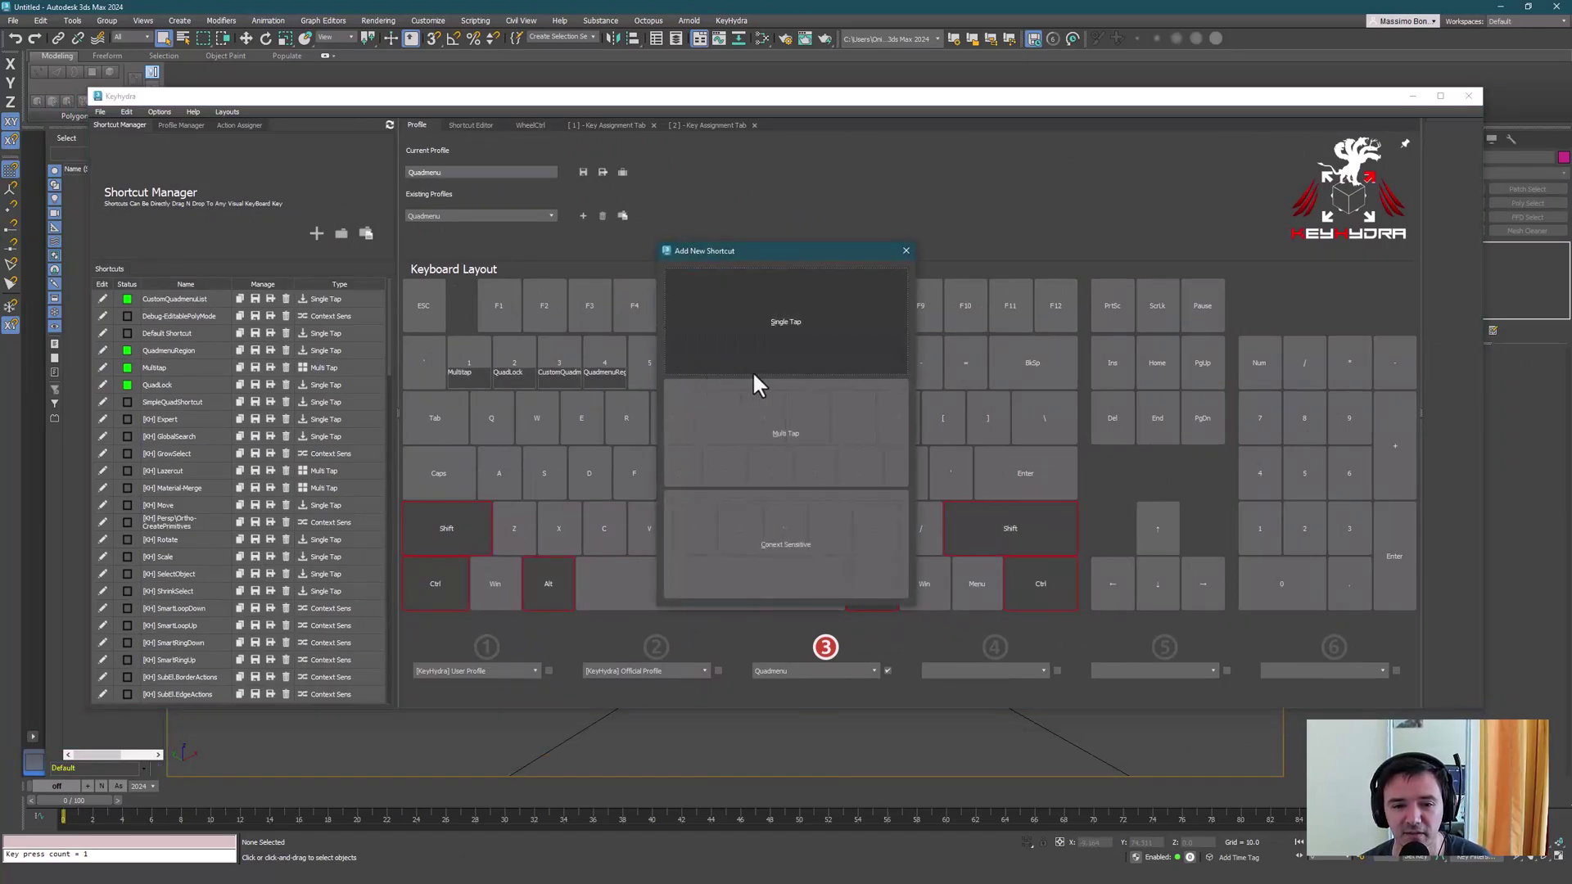
{"action": "left_click", "coordinate": [709, 458]}
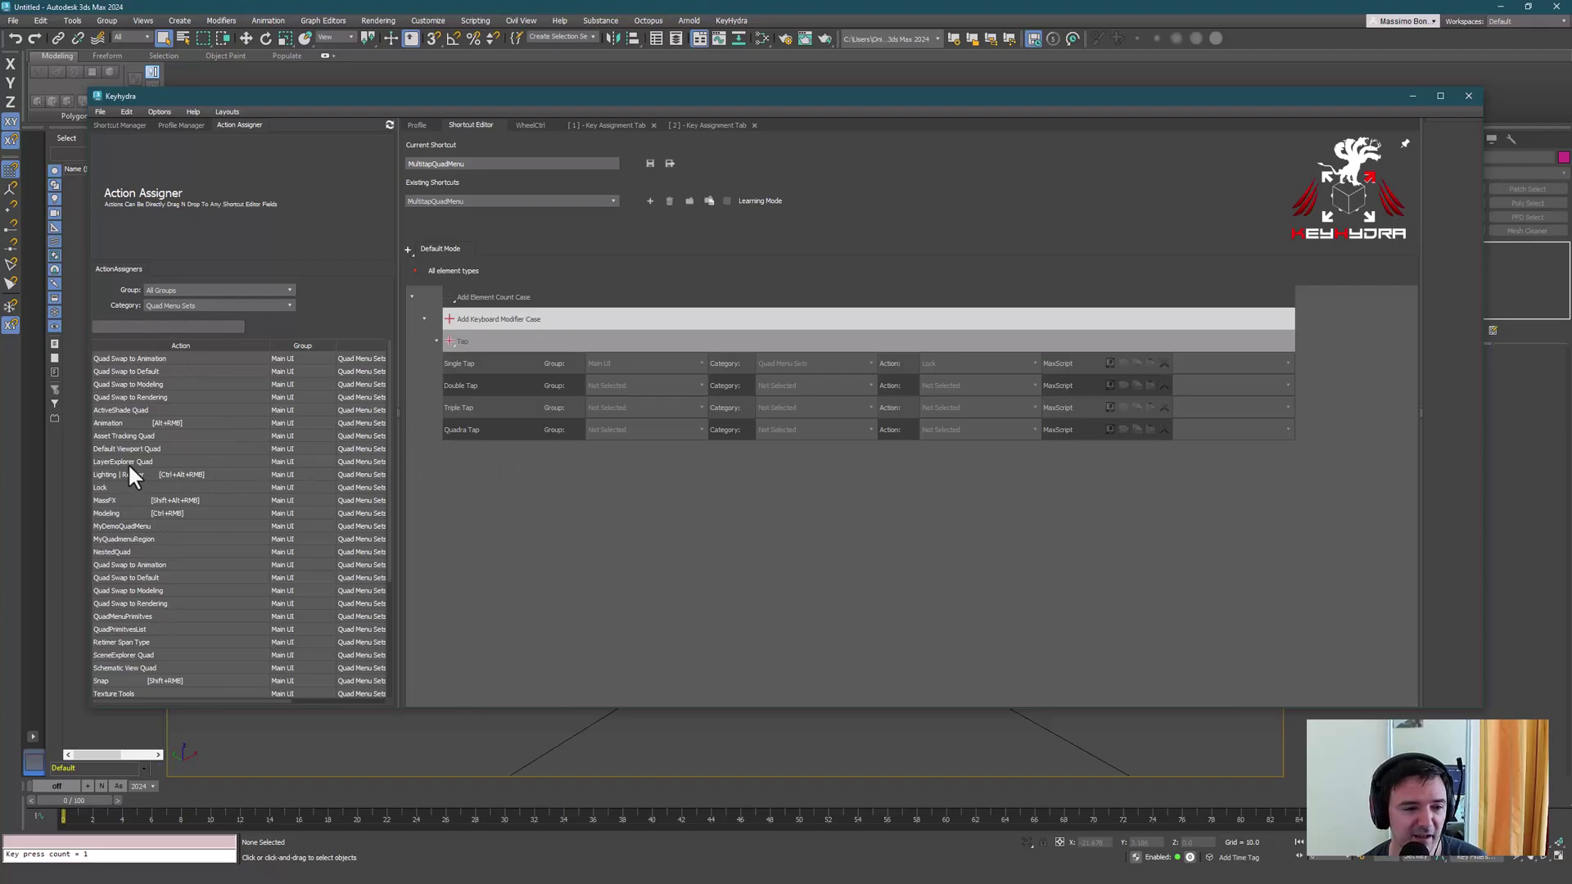
{"action": "scroll", "coordinate": [135, 532], "scroll_direction": "down", "scroll_amount": 4}
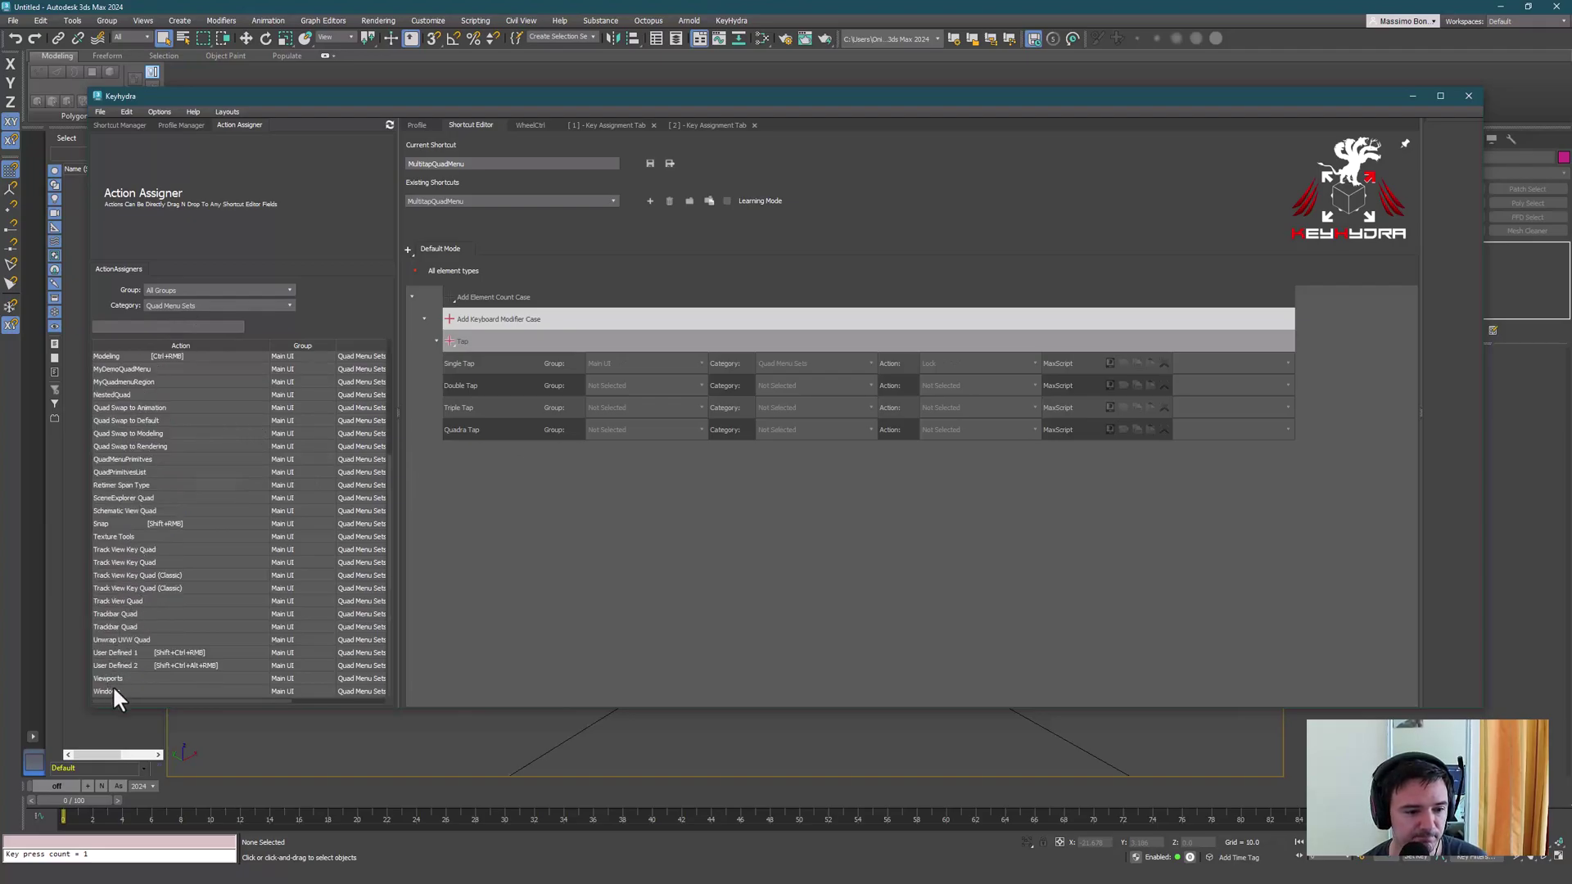
{"action": "left_click_drag", "start_coordinate": [107, 678], "coordinate": [491, 385]}
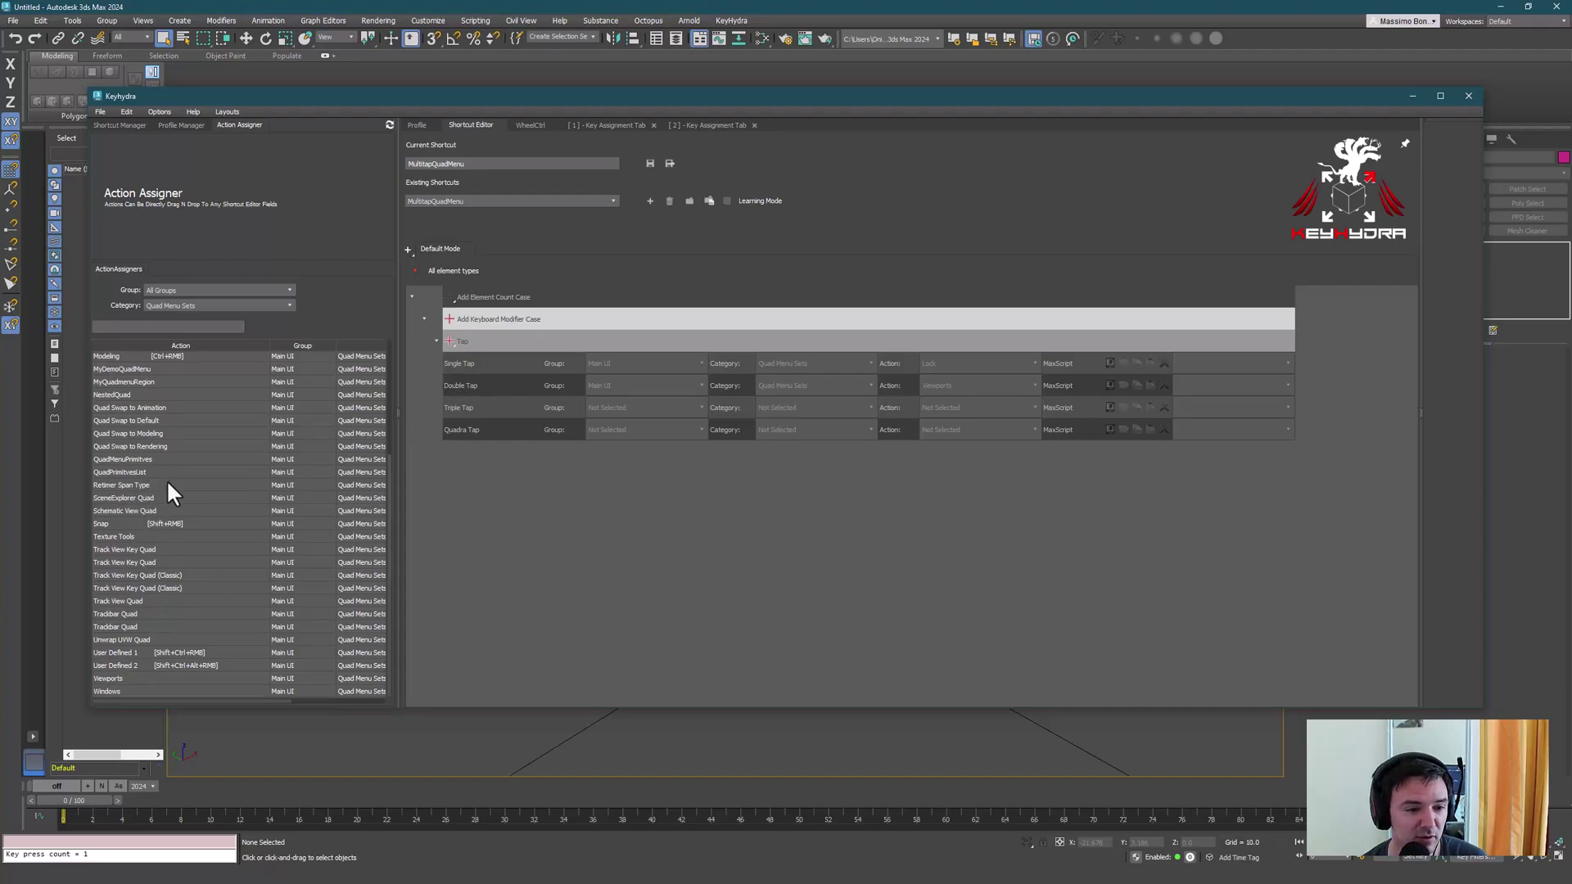
Step: Assign QuadPrimitivesList to the triple tap and a custom quad set to the quadra tap, and clear the KeyHydra window from the viewport
{"action": "left_click_drag", "start_coordinate": [532, 583], "coordinate": [540, 570]}
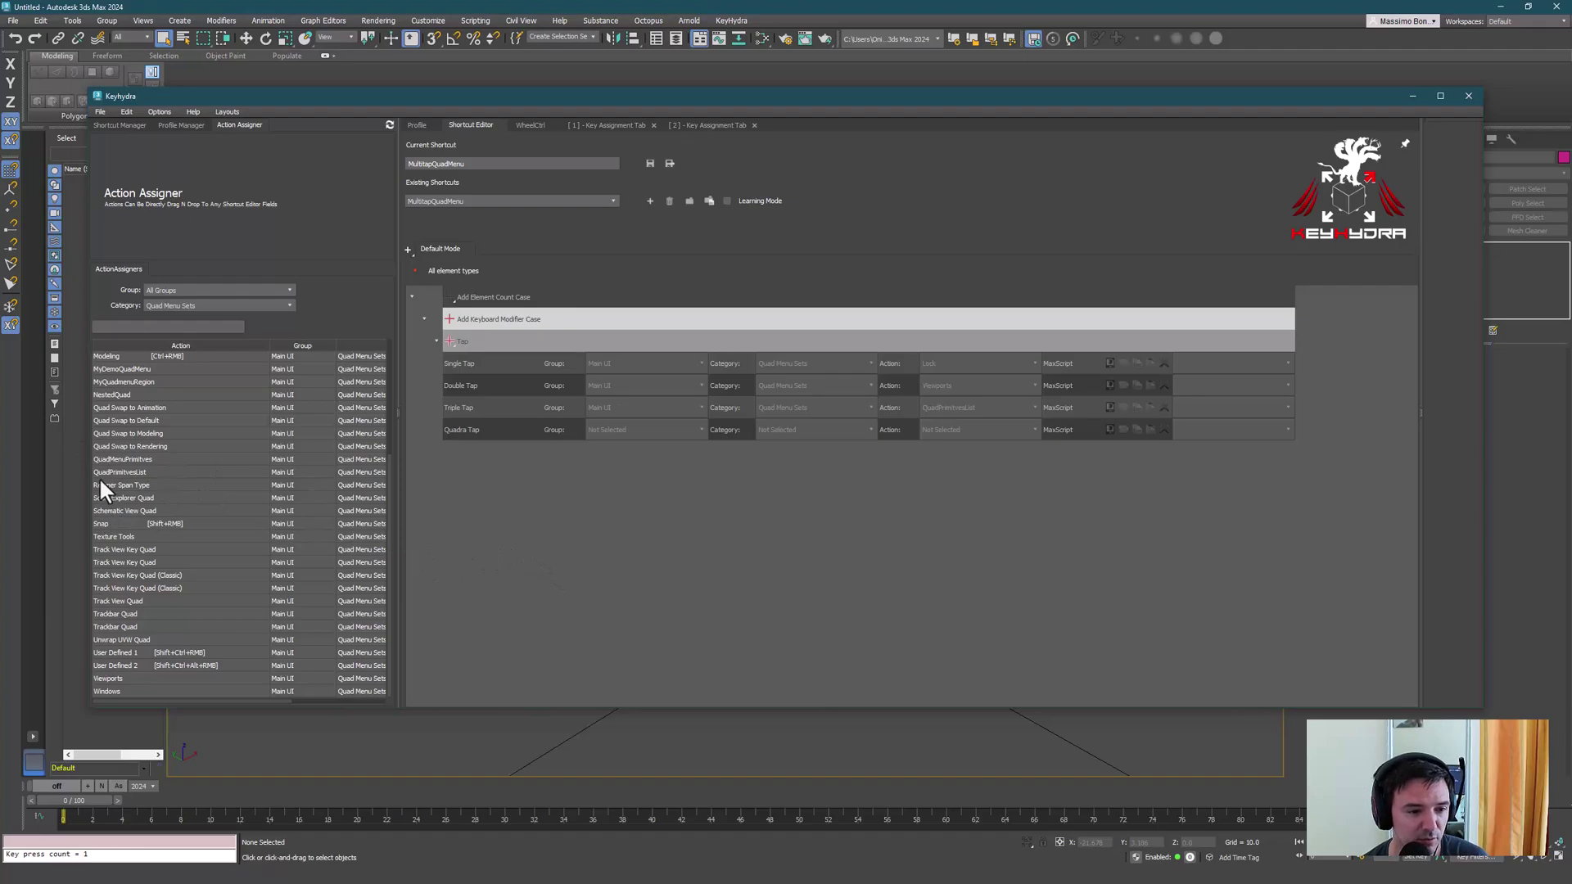
{"action": "scroll", "coordinate": [113, 479], "scroll_direction": "up", "scroll_amount": 1}
{"action": "left_click_drag", "start_coordinate": [123, 410], "coordinate": [552, 432]}
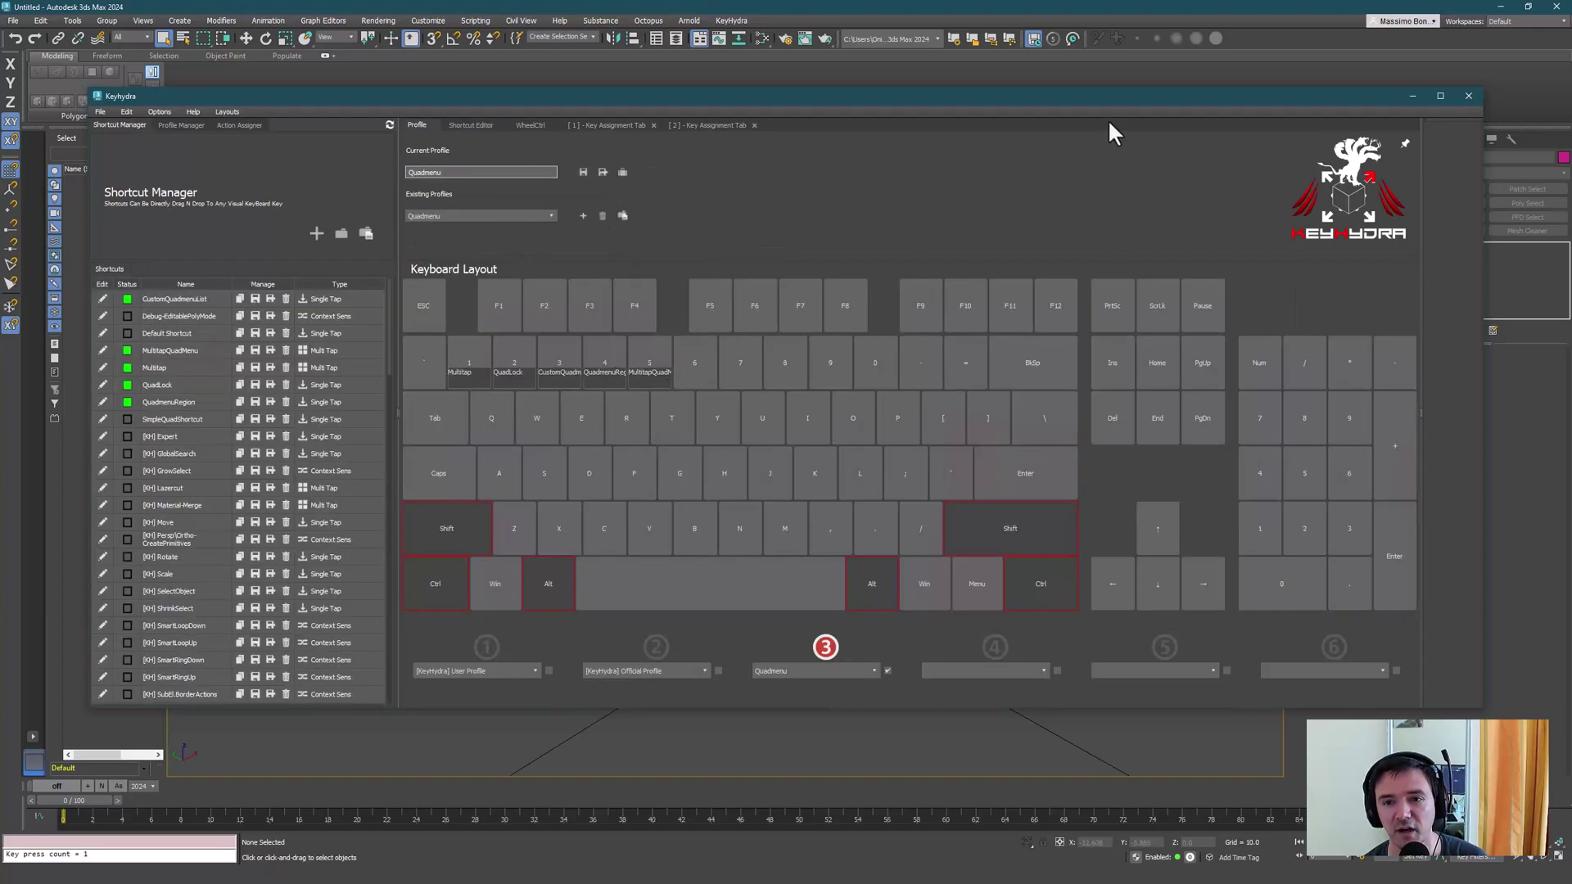
{"action": "left_click_drag", "start_coordinate": [1107, 95], "coordinate": [0, 180]}
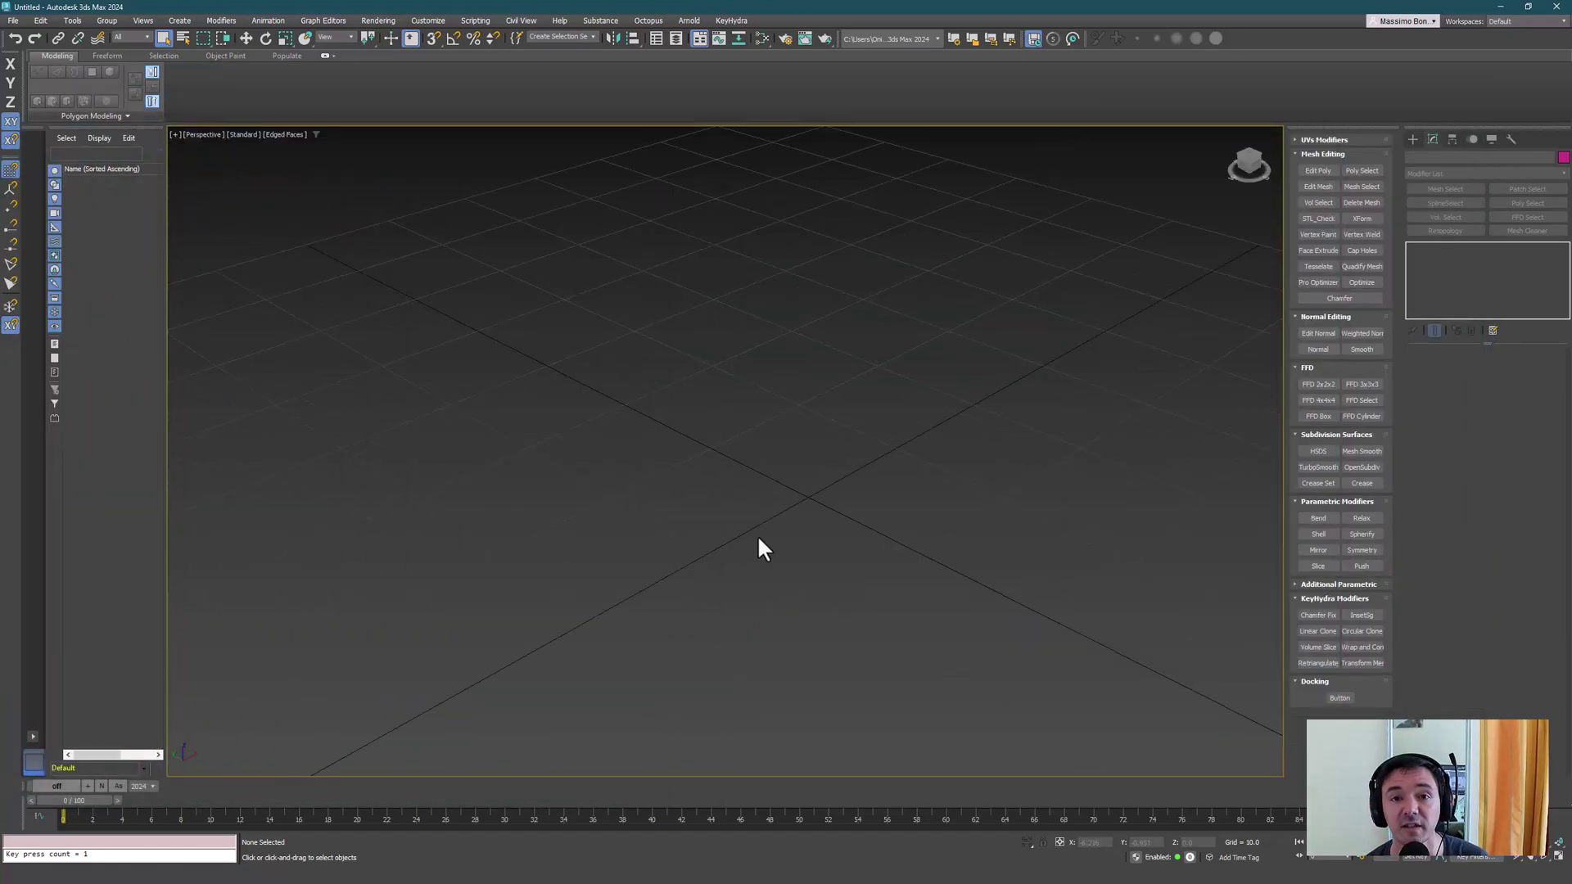
Step: Test the MultitapQuadMenu shortcut in the viewport with single, double, triple and quadra taps
{"action": "key", "text": "space"}
{"action": "middle_click_drag", "start_coordinate": [749, 474], "coordinate": [758, 480]}
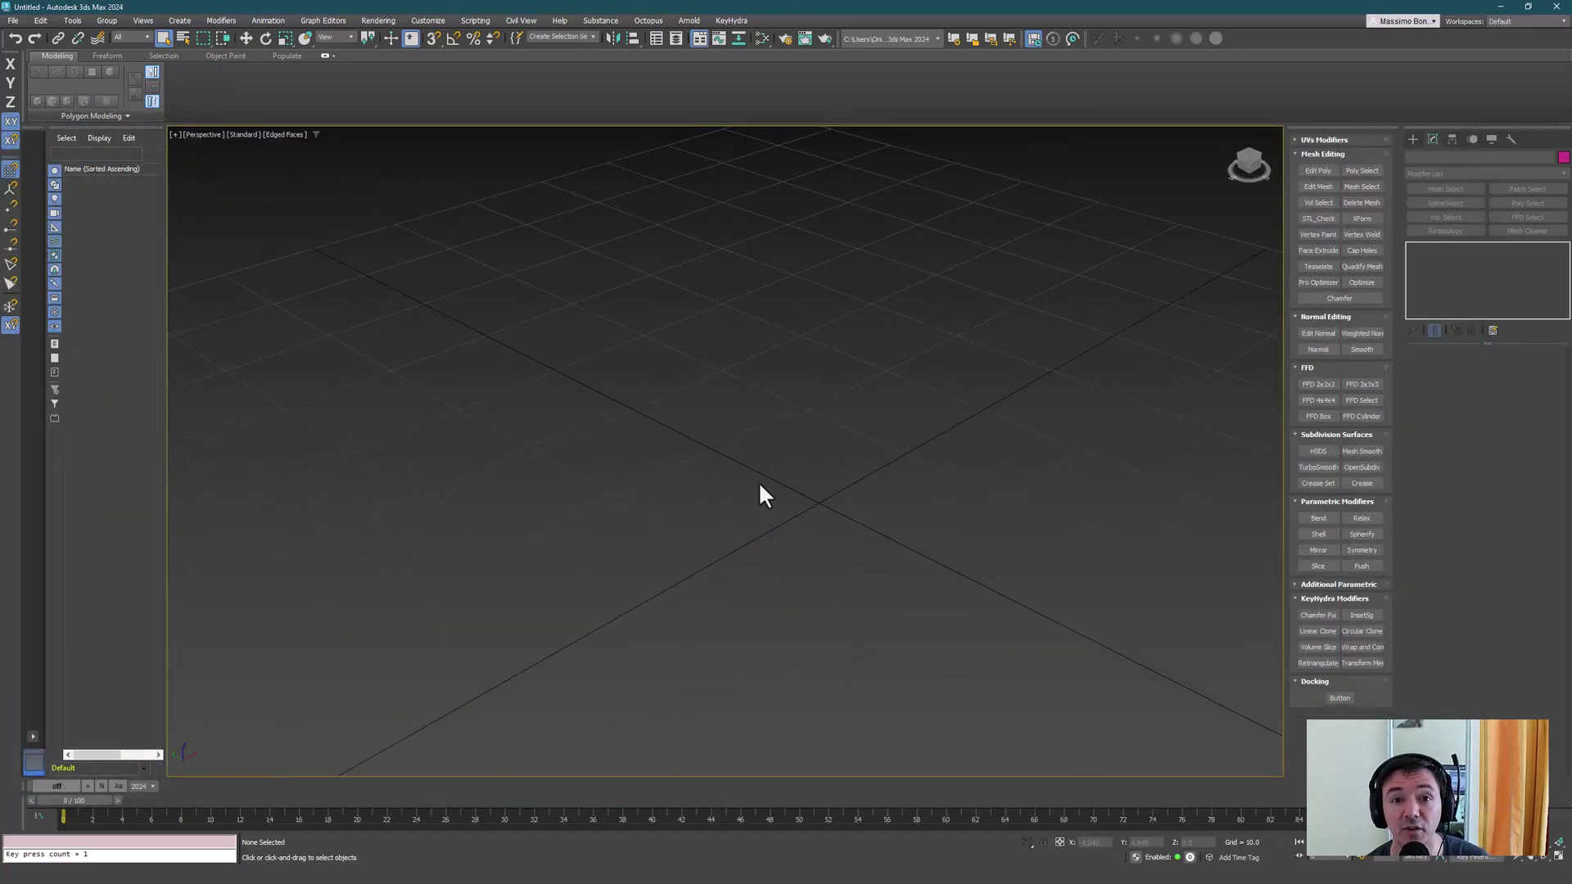
{"action": "key", "text": "space"}
{"action": "key", "text": "space"}
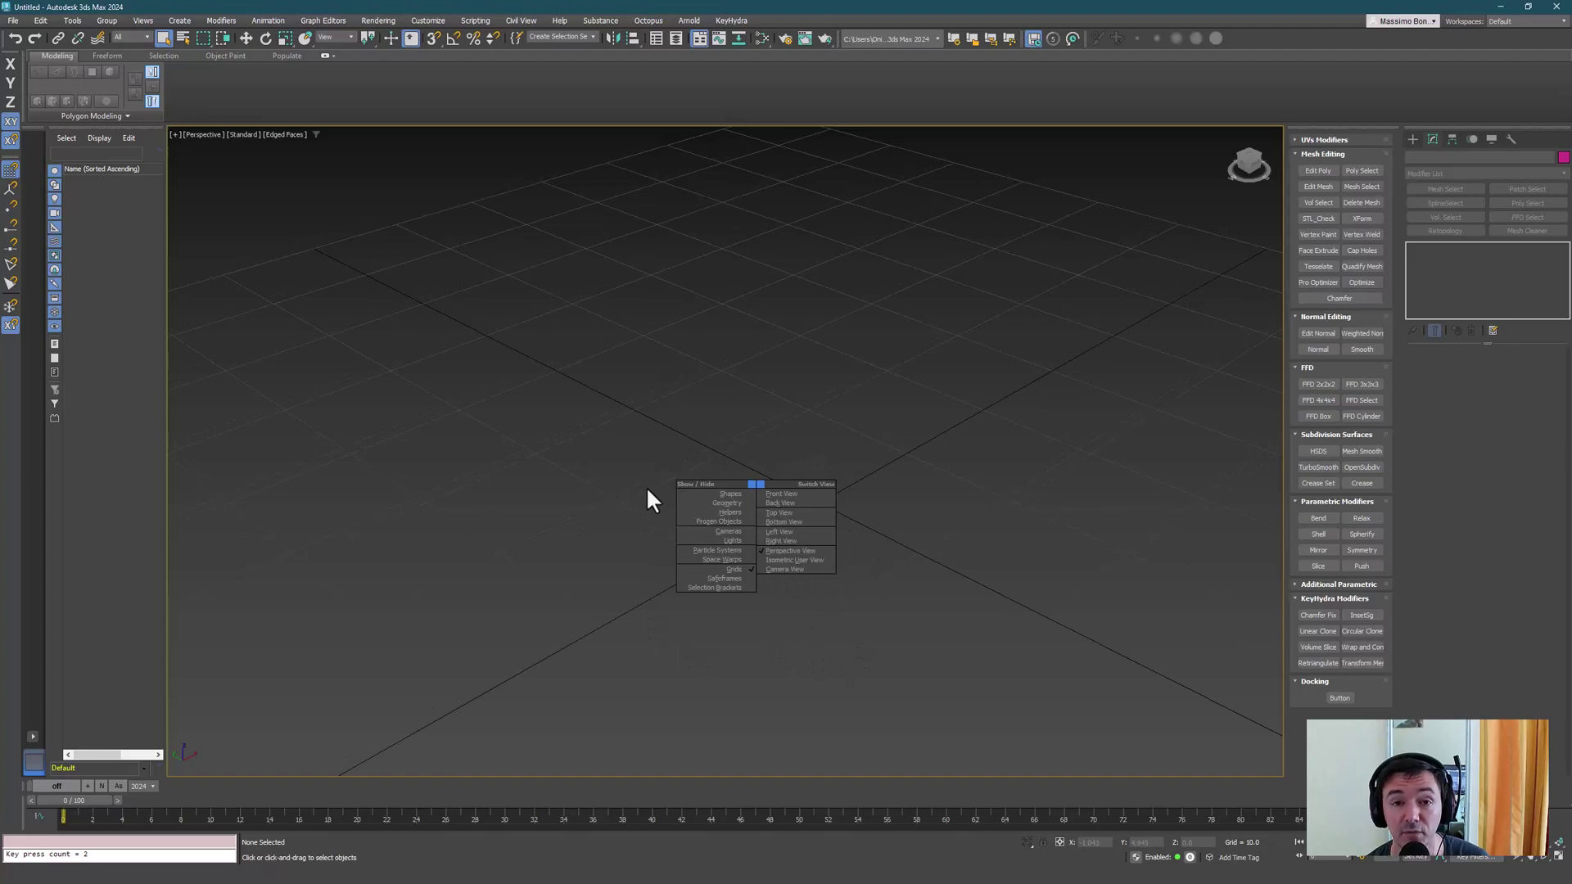
{"action": "key", "text": "space"}
{"action": "key", "text": "space"}
{"action": "key", "text": "space"}
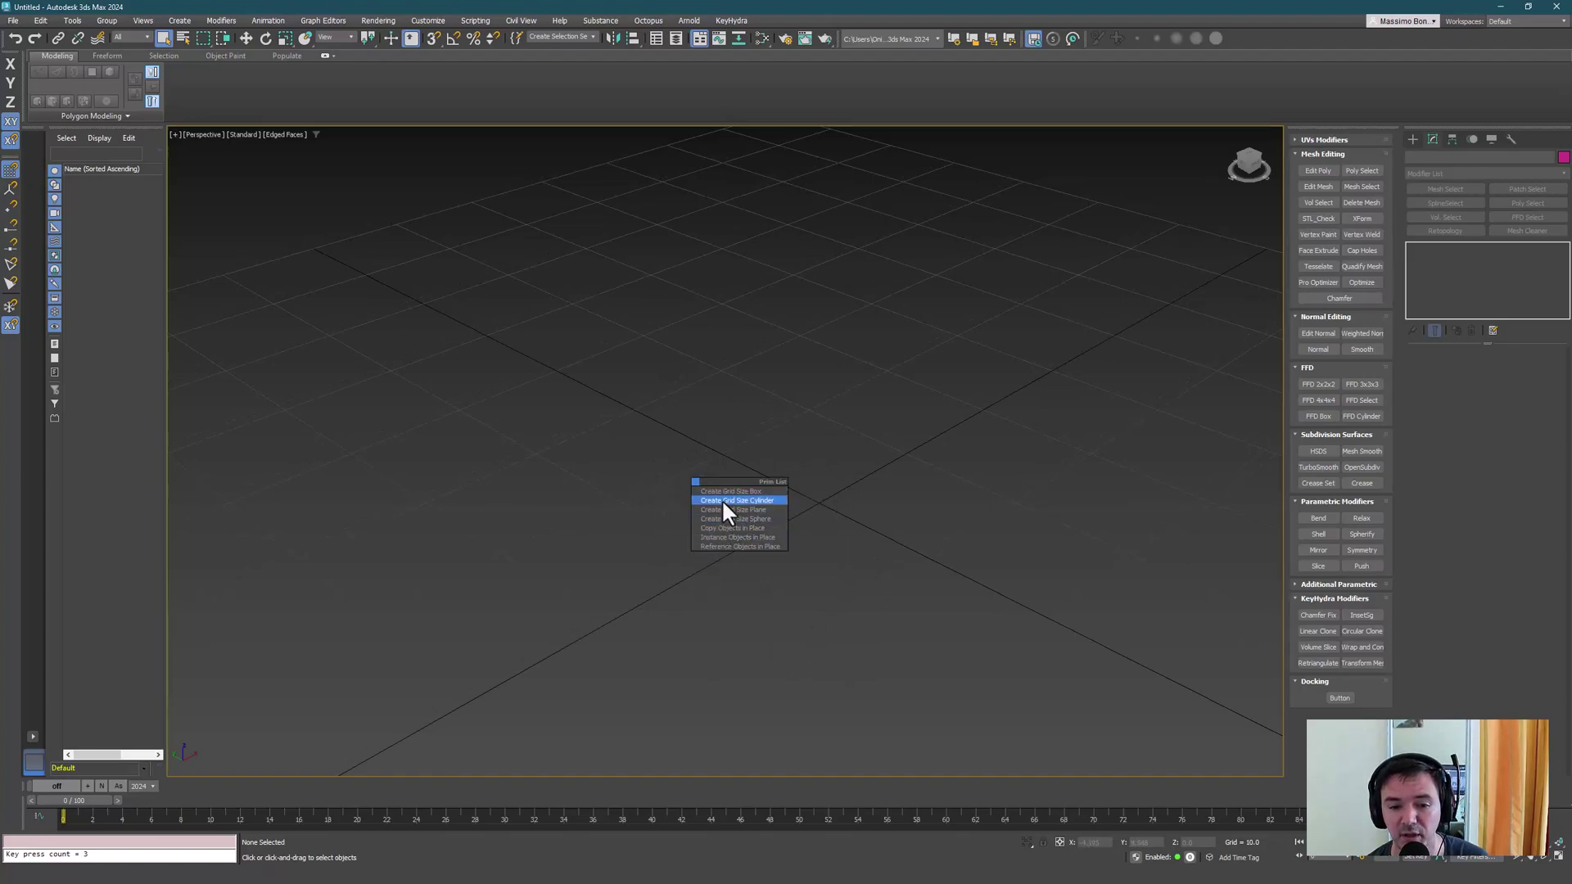
{"action": "left_click", "coordinate": [745, 522]}
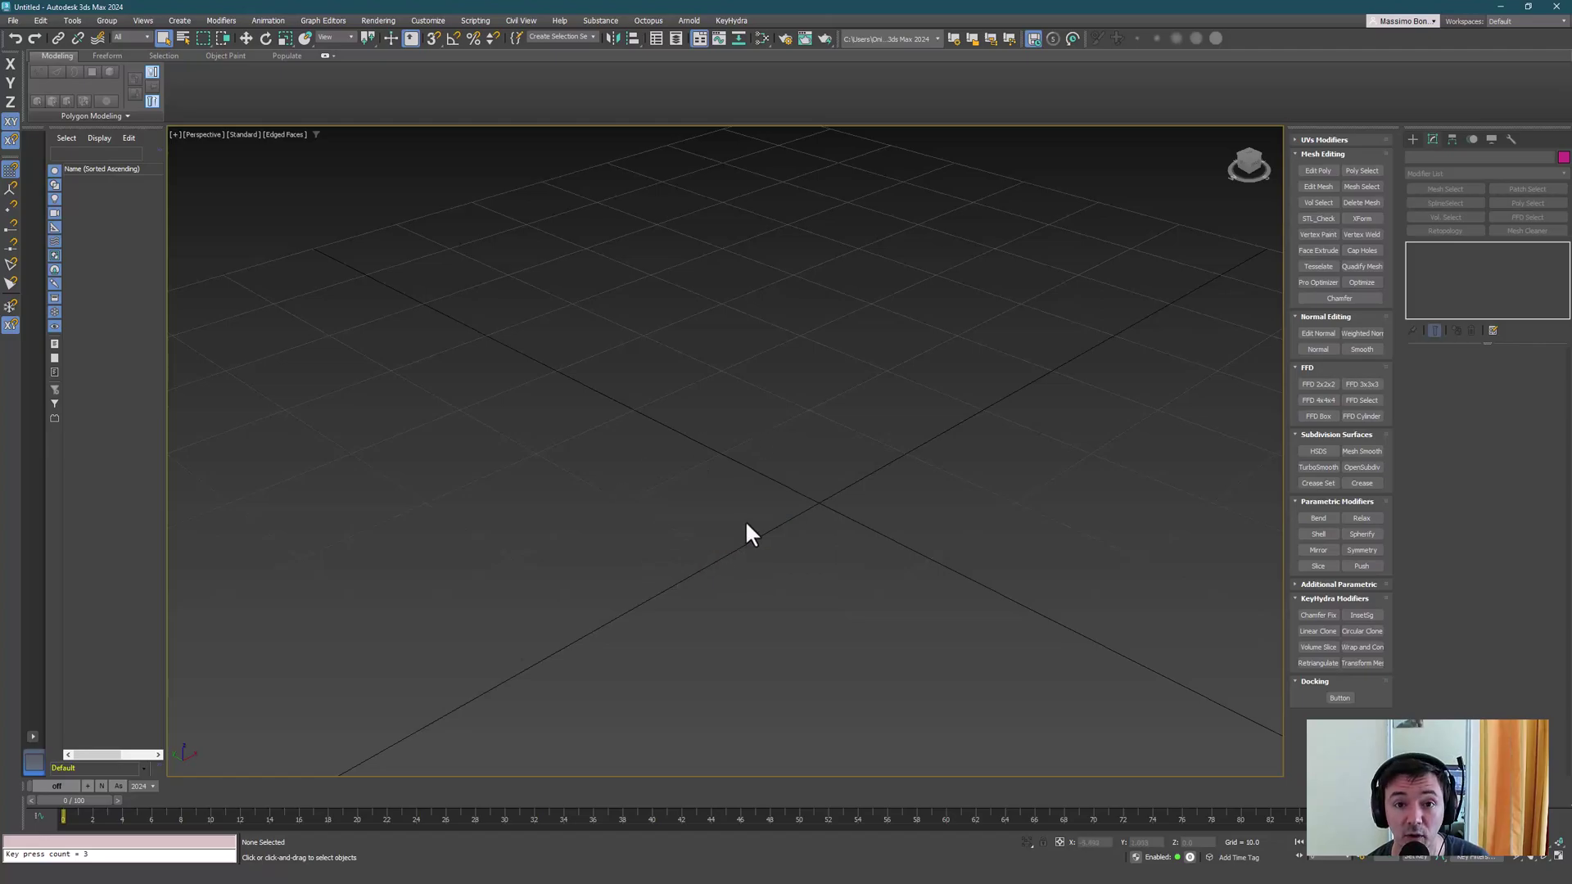
{"action": "key", "text": "space"}
{"action": "key", "text": "space"}
{"action": "key", "text": "space"}
{"action": "key", "text": "space"}
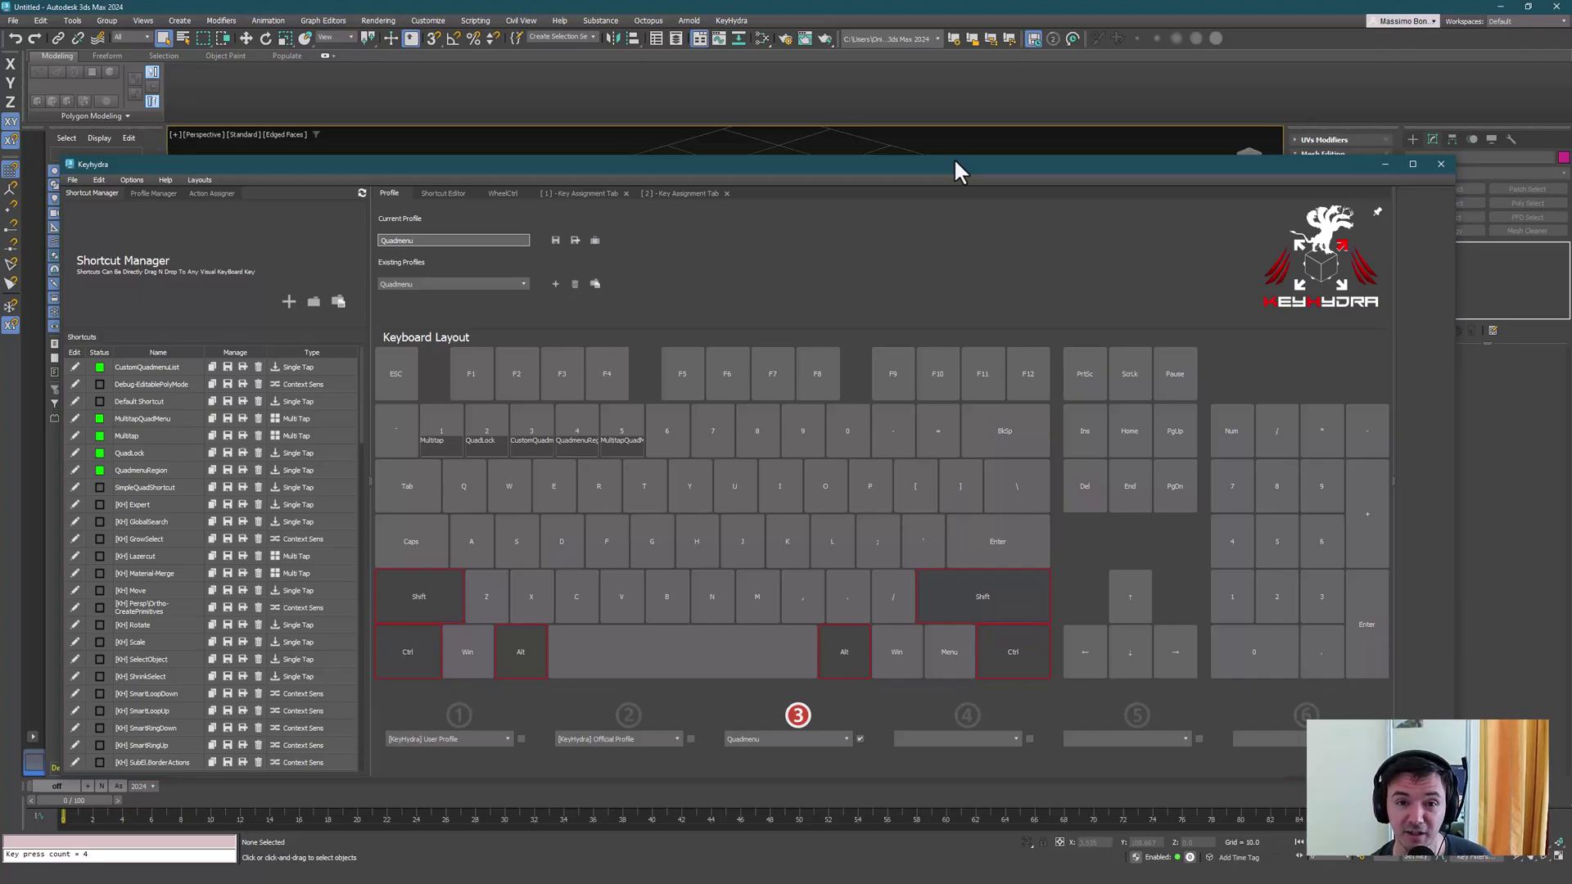
Step: Create a multi-tap shortcut on key 6 in KeyHydra and name it OctopusPieMenus
{"action": "right_click", "coordinate": [624, 428]}
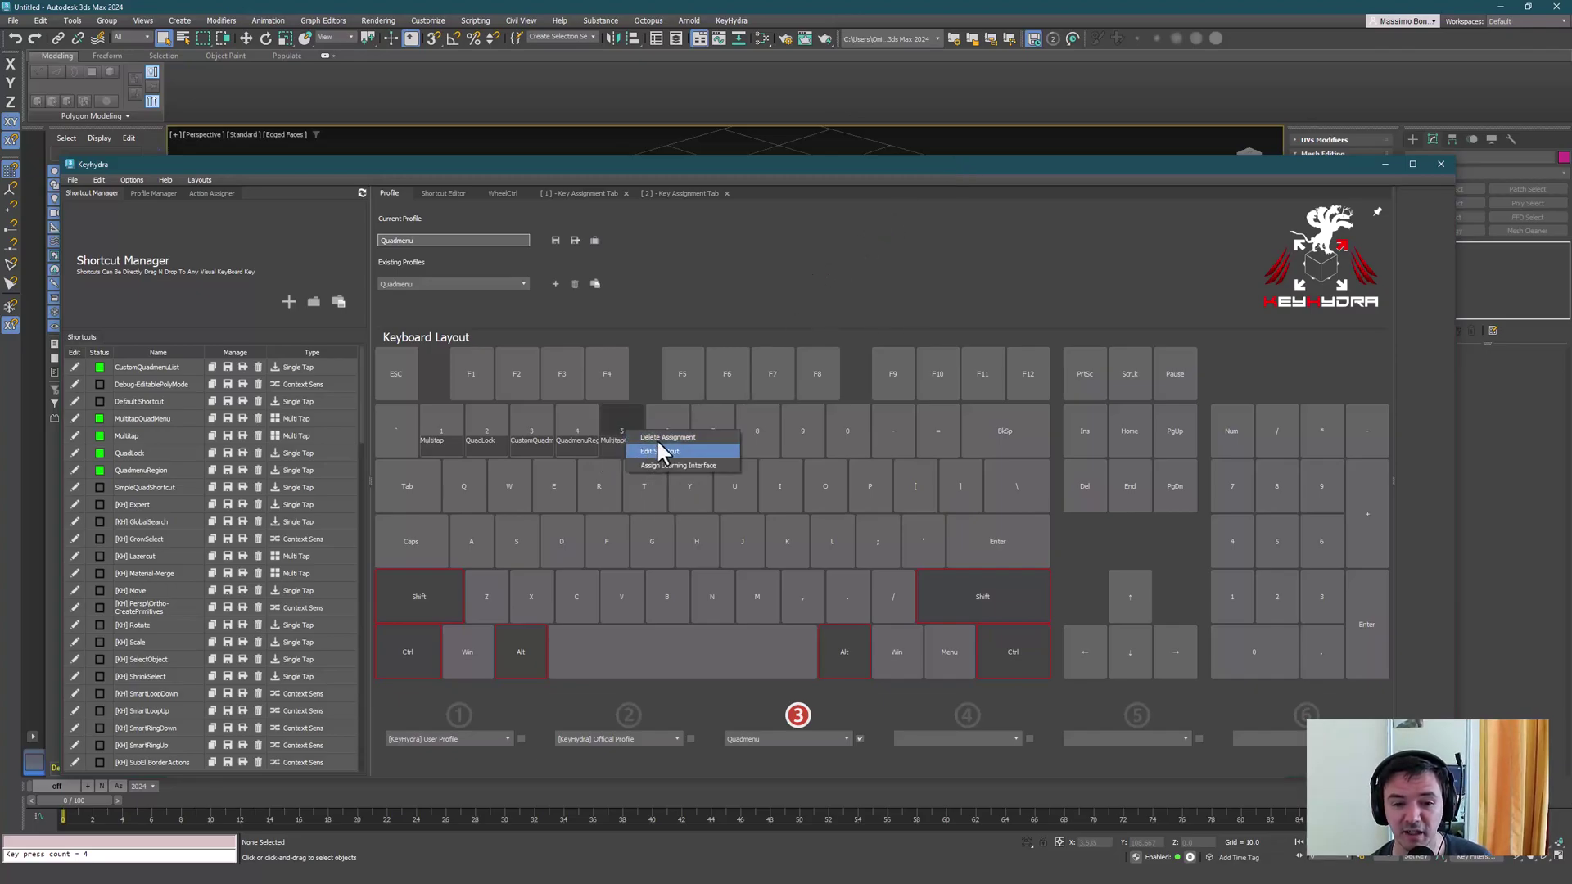
{"action": "right_click", "coordinate": [669, 421]}
{"action": "left_click", "coordinate": [689, 433]}
{"action": "left_click", "coordinate": [779, 414]}
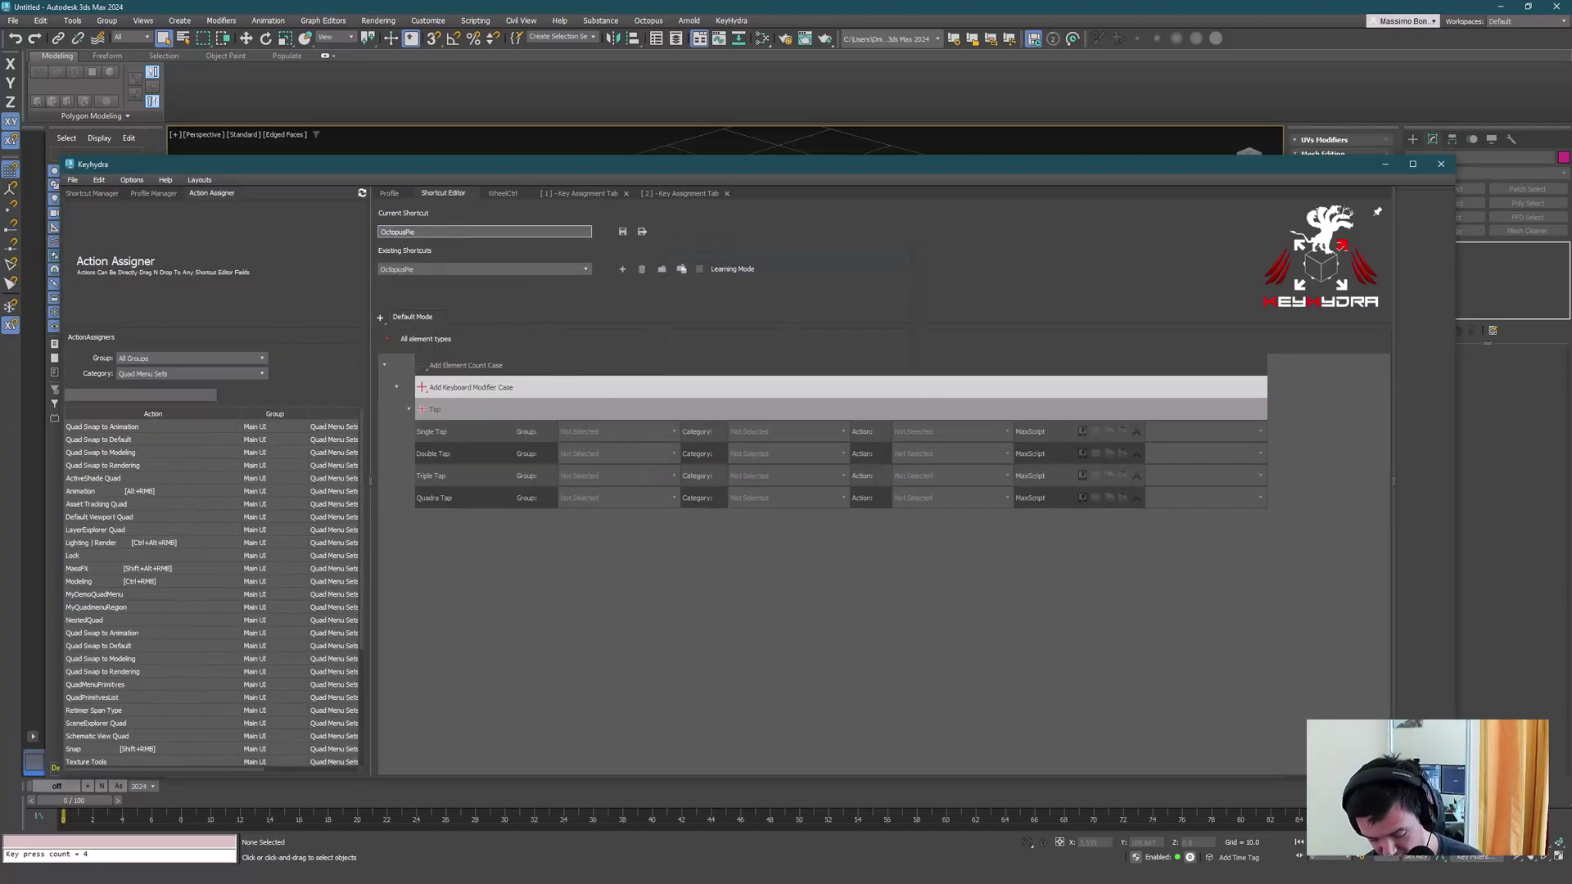
{"action": "type", "text": "Menus"}
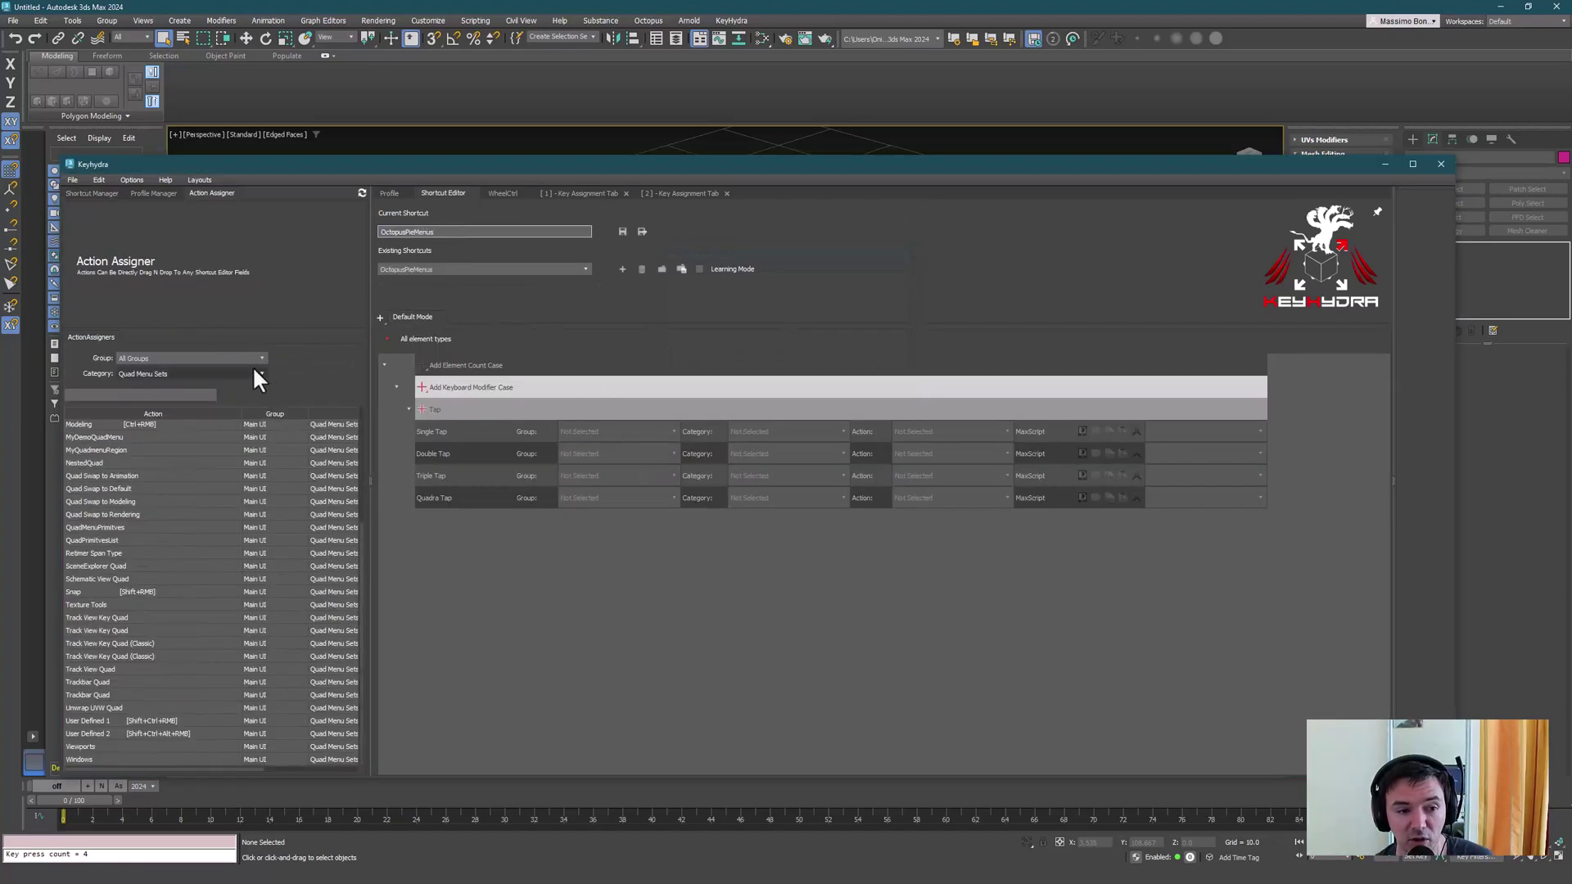
Step: Filter to the Octopus category and assign Octopus - Create, Octopus - Views, Octopus Help and Octopus - Axis to single, double, triple and quadra tap
{"action": "left_click", "coordinate": [253, 372]}
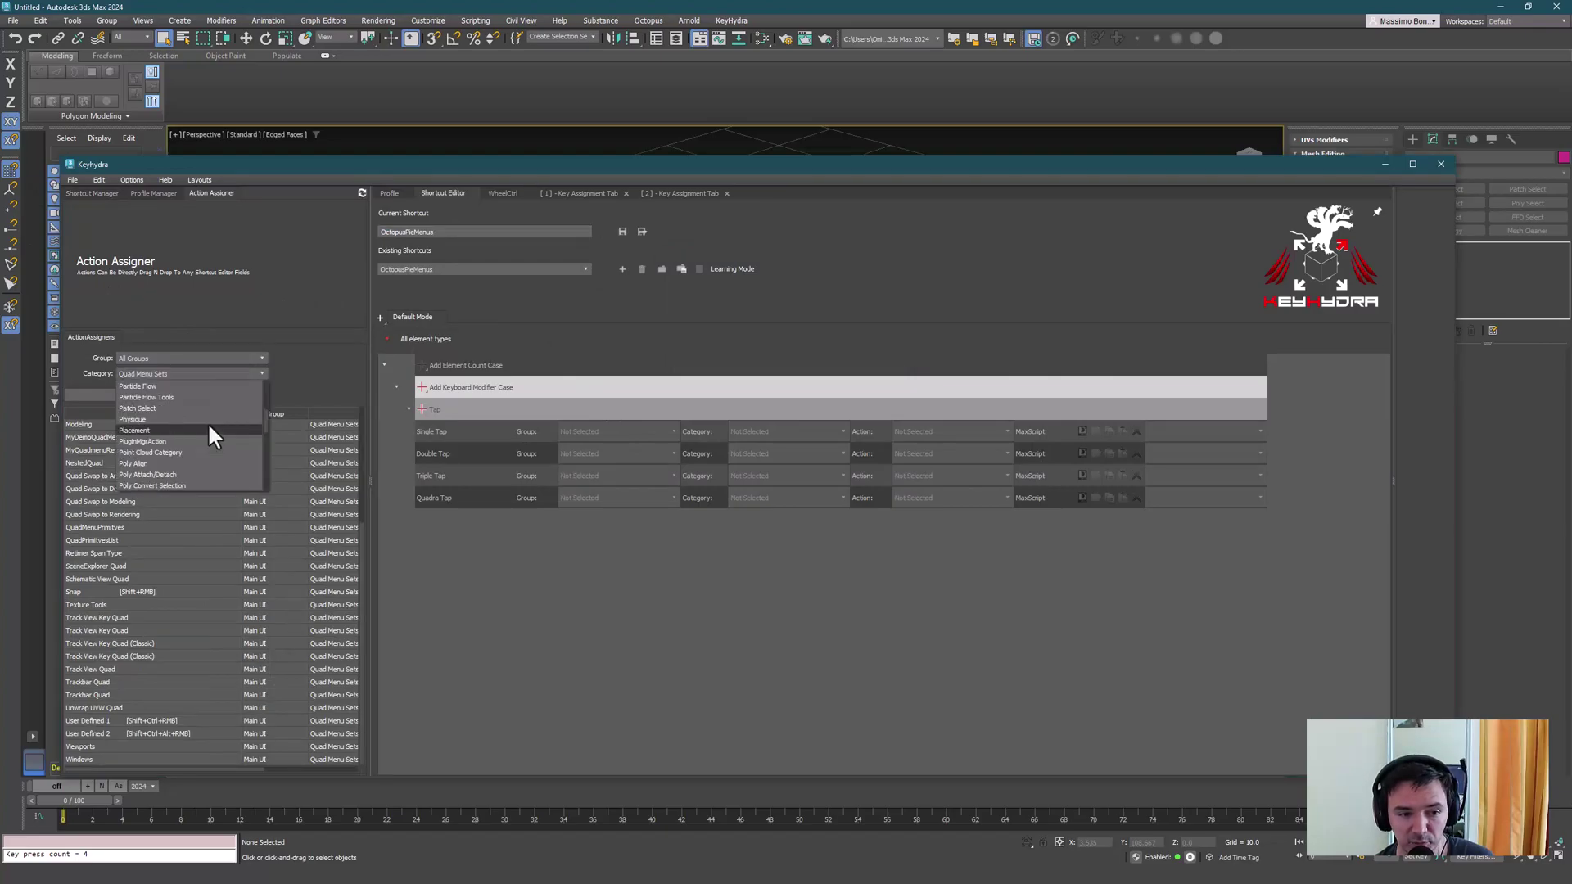
{"action": "scroll", "coordinate": [152, 465], "scroll_direction": "up", "scroll_amount": 3}
{"action": "left_click", "coordinate": [142, 474]}
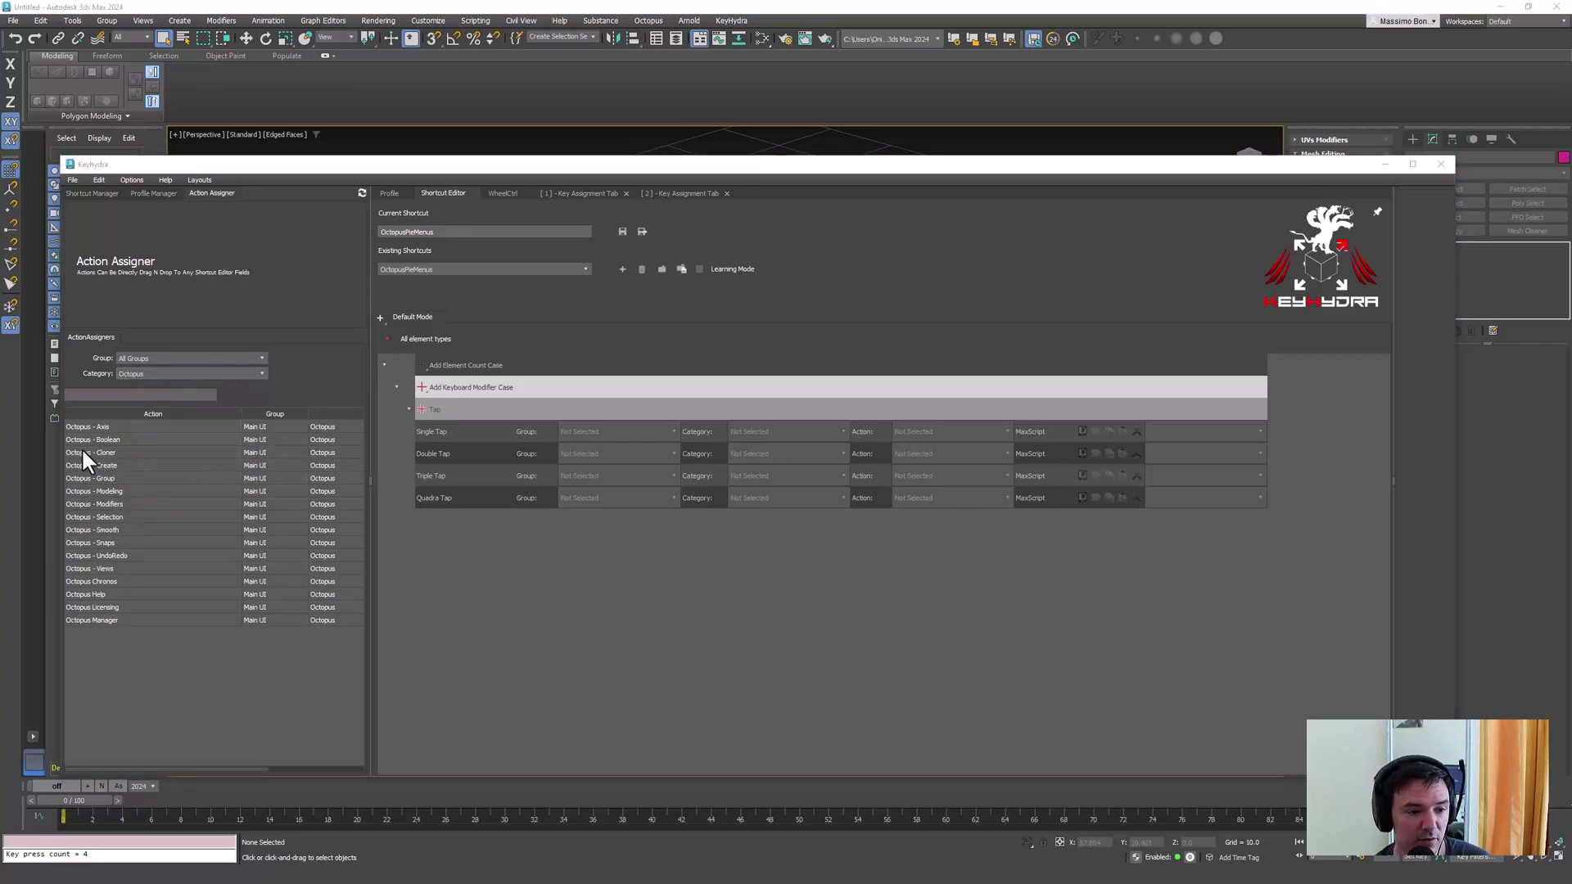
{"action": "left_click_drag", "start_coordinate": [105, 465], "coordinate": [473, 430]}
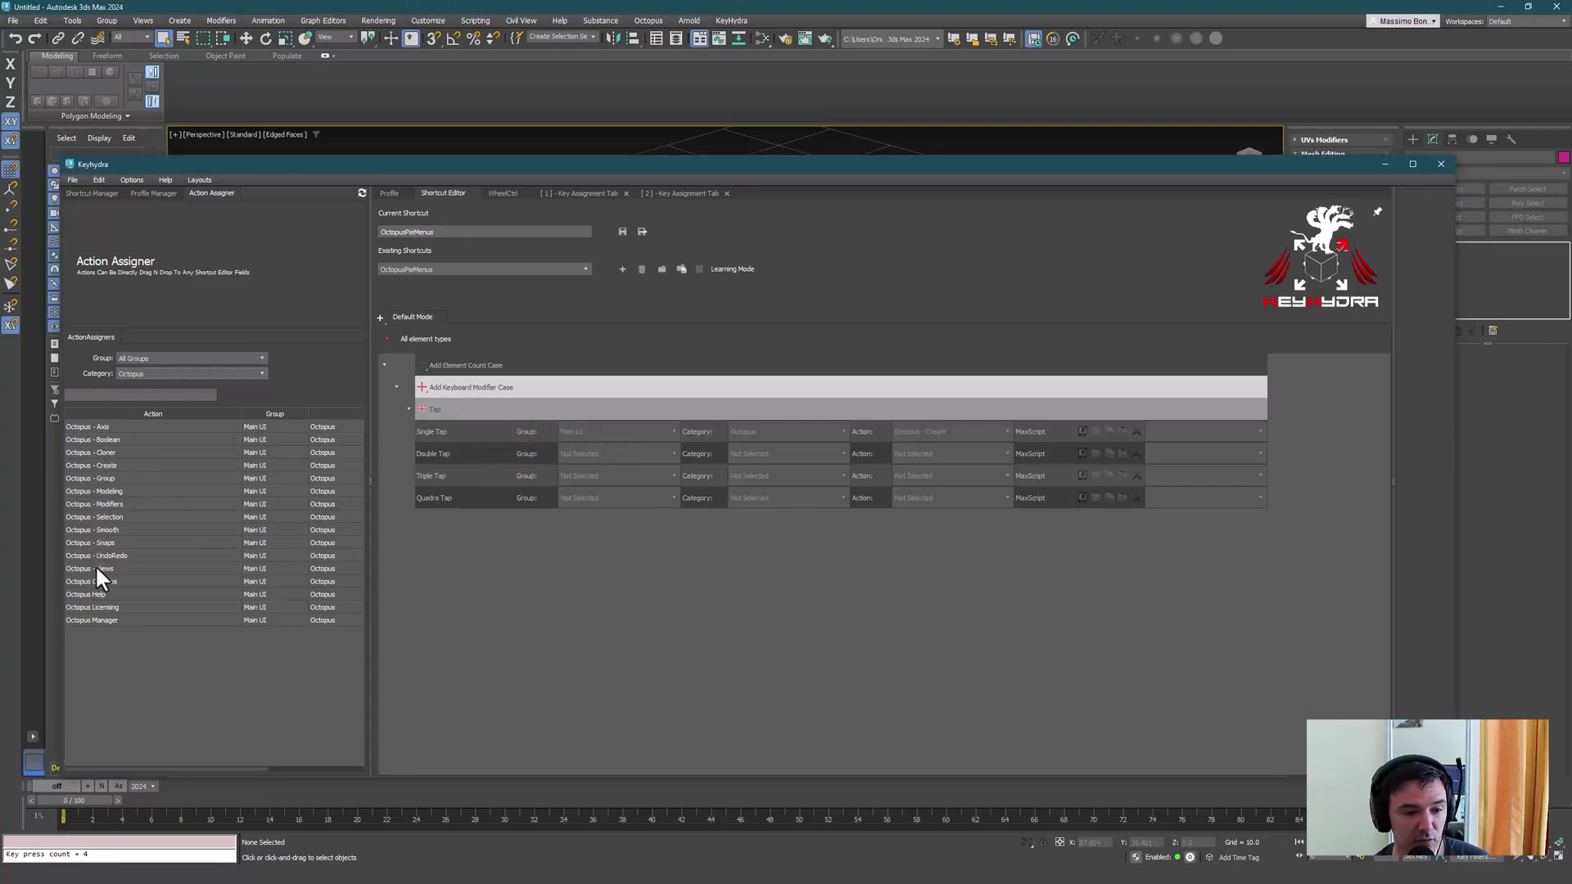
{"action": "left_click_drag", "start_coordinate": [95, 569], "coordinate": [426, 455]}
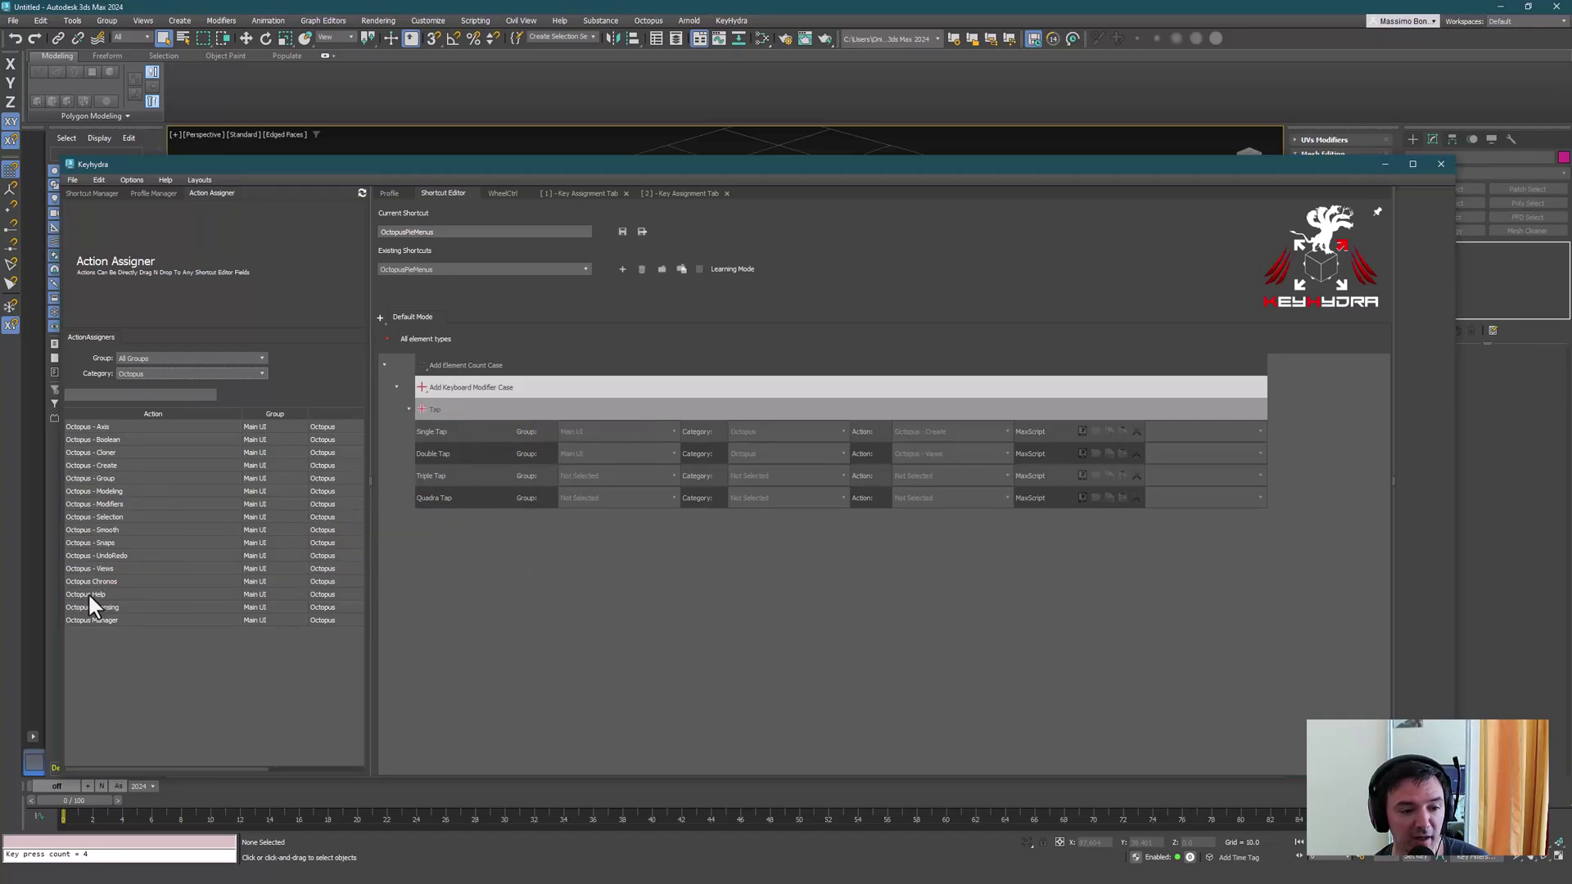
{"action": "left_click_drag", "start_coordinate": [86, 596], "coordinate": [454, 477]}
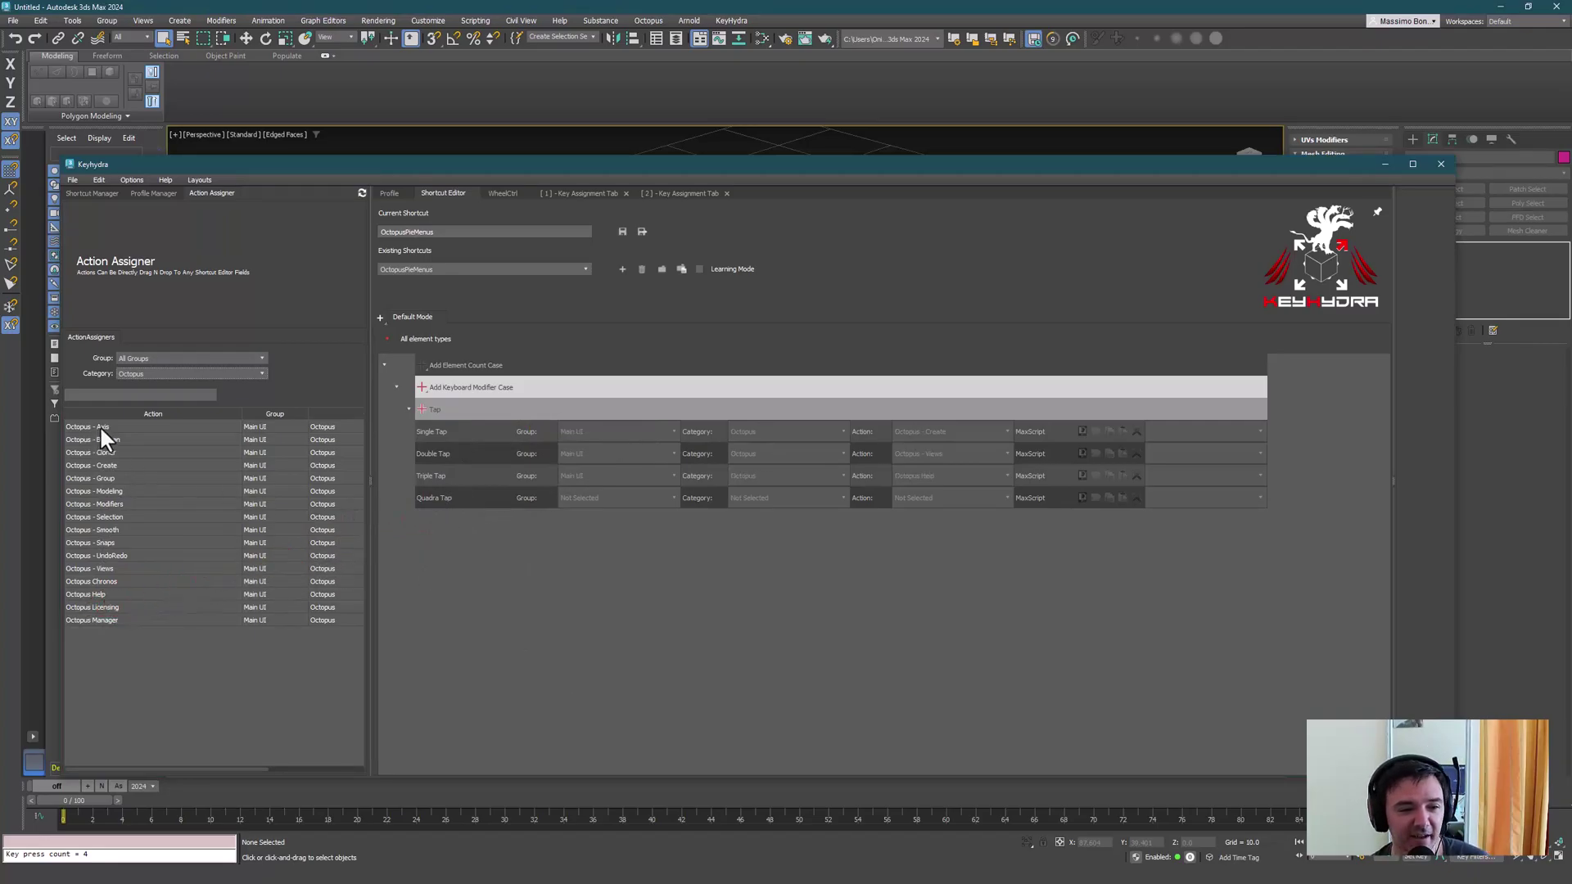
{"action": "left_click_drag", "start_coordinate": [100, 425], "coordinate": [434, 487]}
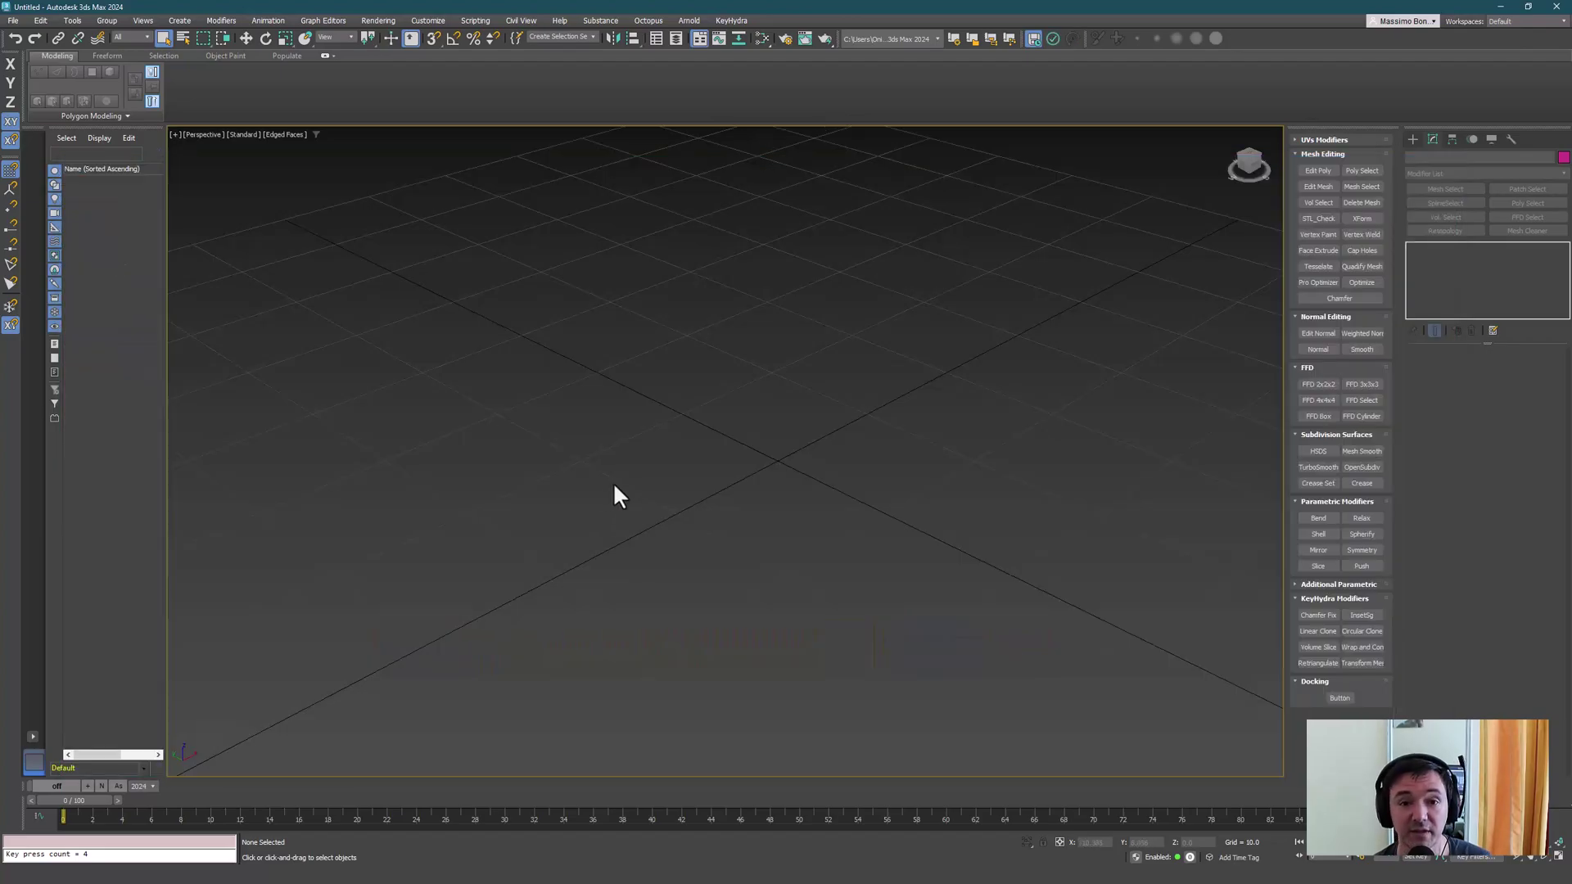
Step: Test the OctopusPieMenus shortcut with a single tap for the Create menu and a double tap for the Views menu, choosing Top View
{"action": "key", "text": "6"}
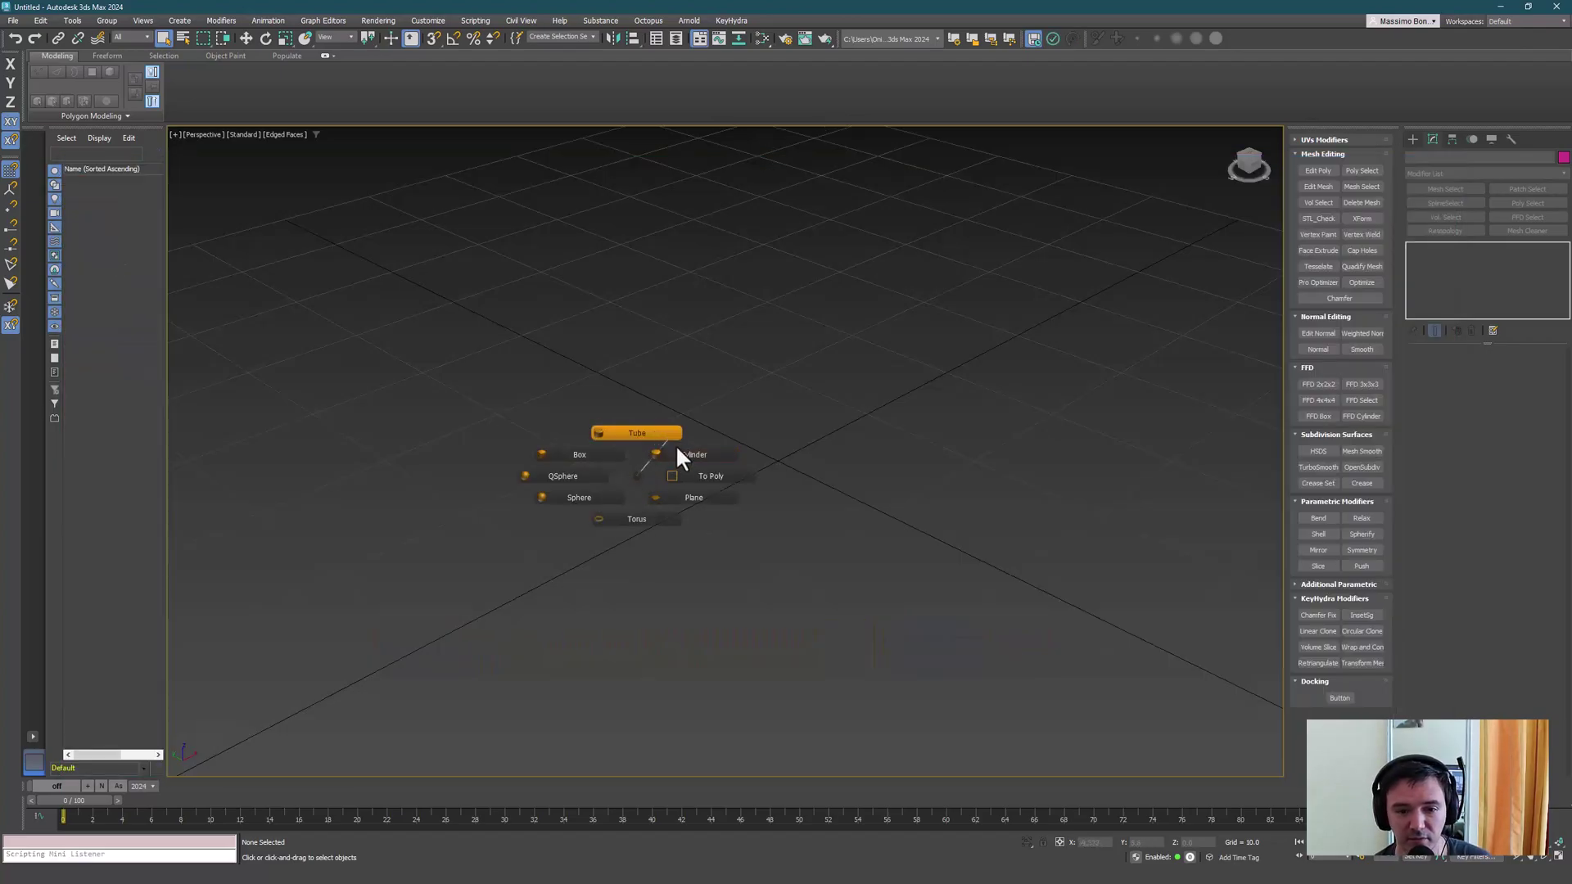
{"action": "middle_click_drag", "start_coordinate": [670, 426], "coordinate": [662, 426]}
{"action": "key", "text": "6"}
{"action": "key", "text": "6"}
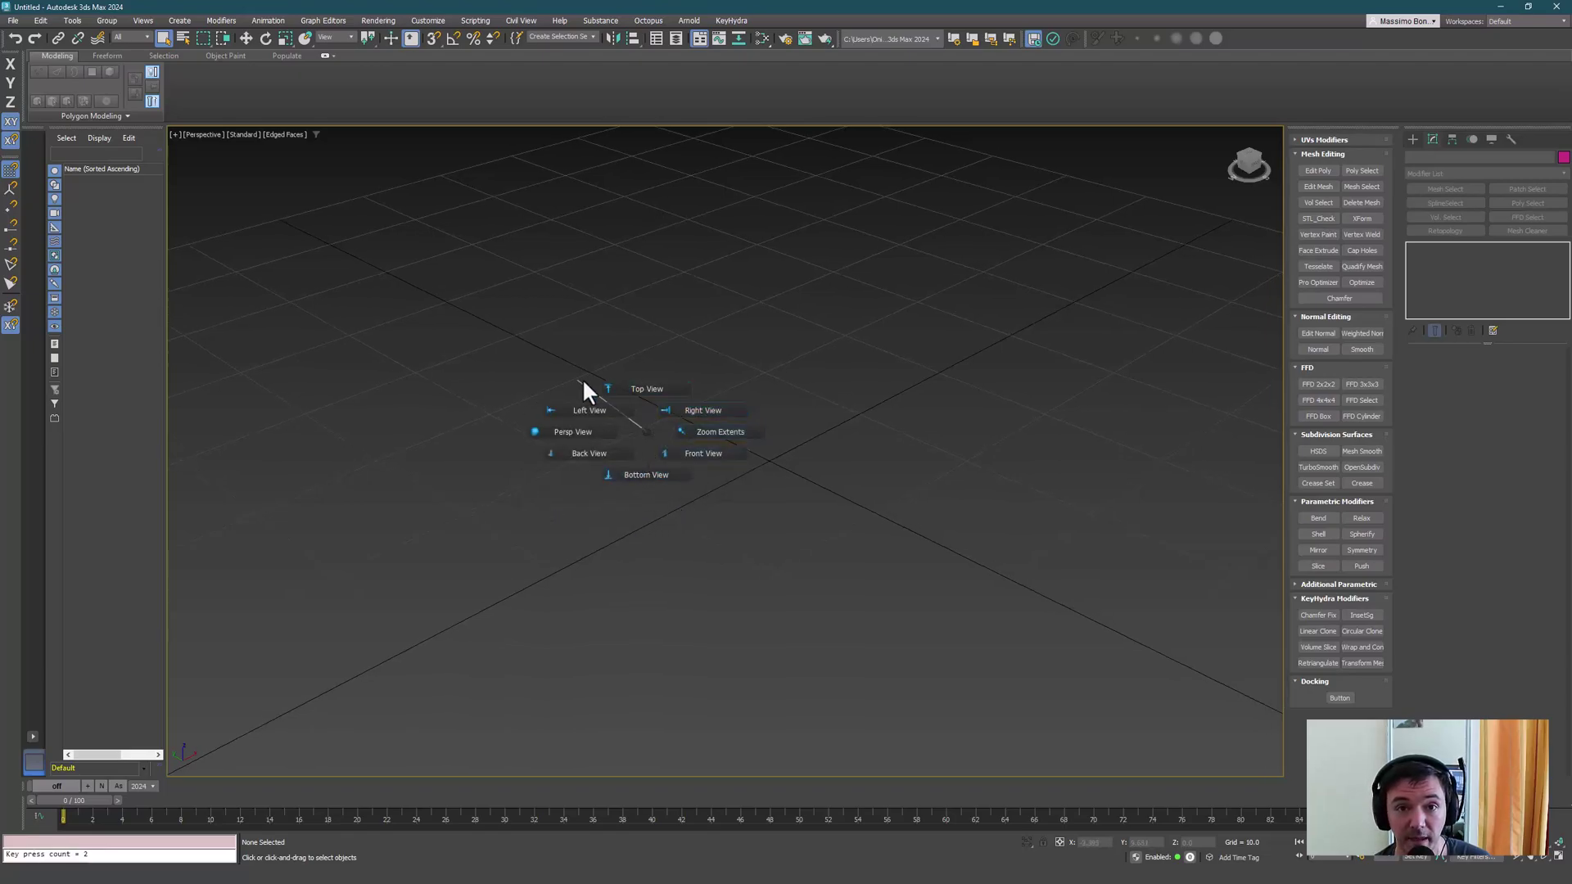
{"action": "left_click", "coordinate": [647, 416]}
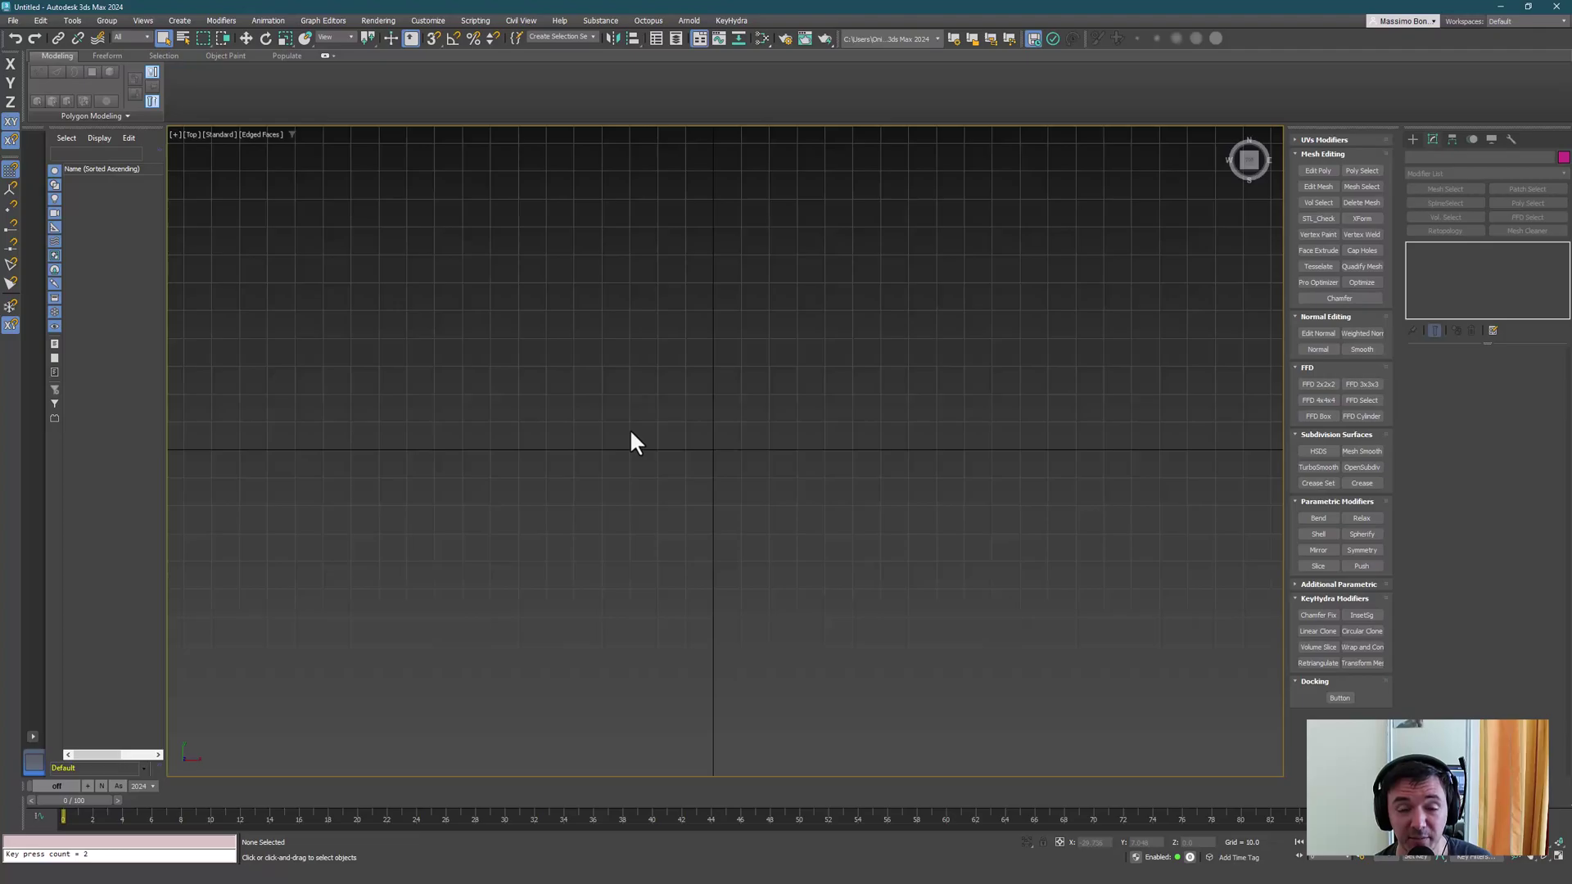
{"action": "middle_click_drag", "start_coordinate": [770, 396], "coordinate": [754, 402]}
Step: Check the Octopus web page from the triple tap, return to 3ds Max and test the quadra-tap Axis pie menu
{"action": "left_click_drag", "start_coordinate": [1571, 160], "coordinate": [870, 111]}
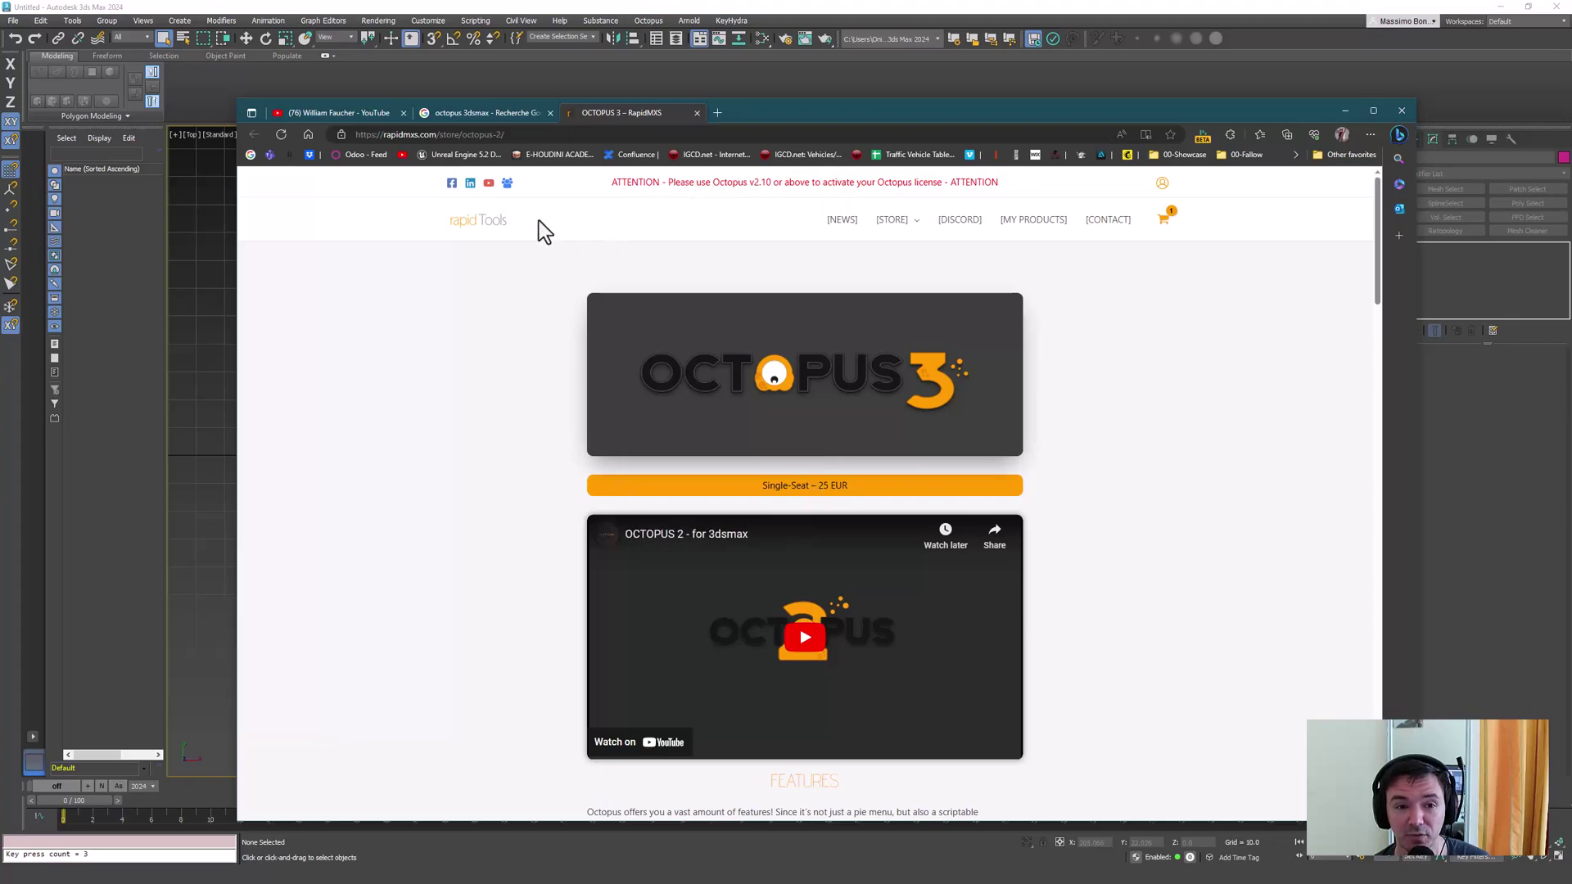
{"action": "key", "text": "alt+Tab"}
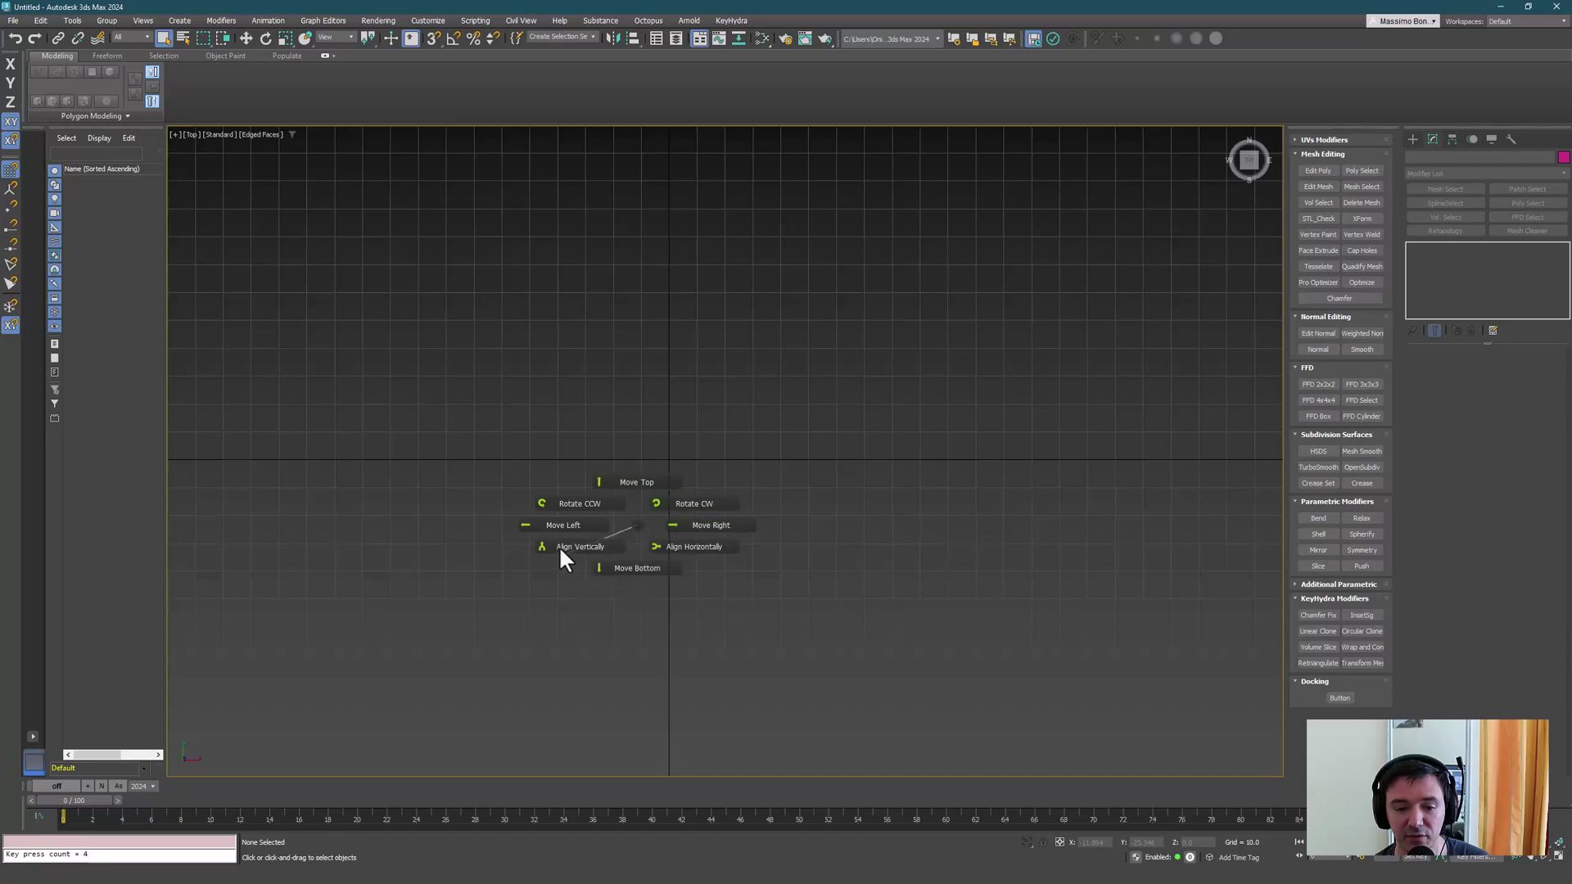
{"action": "left_click", "coordinate": [632, 509]}
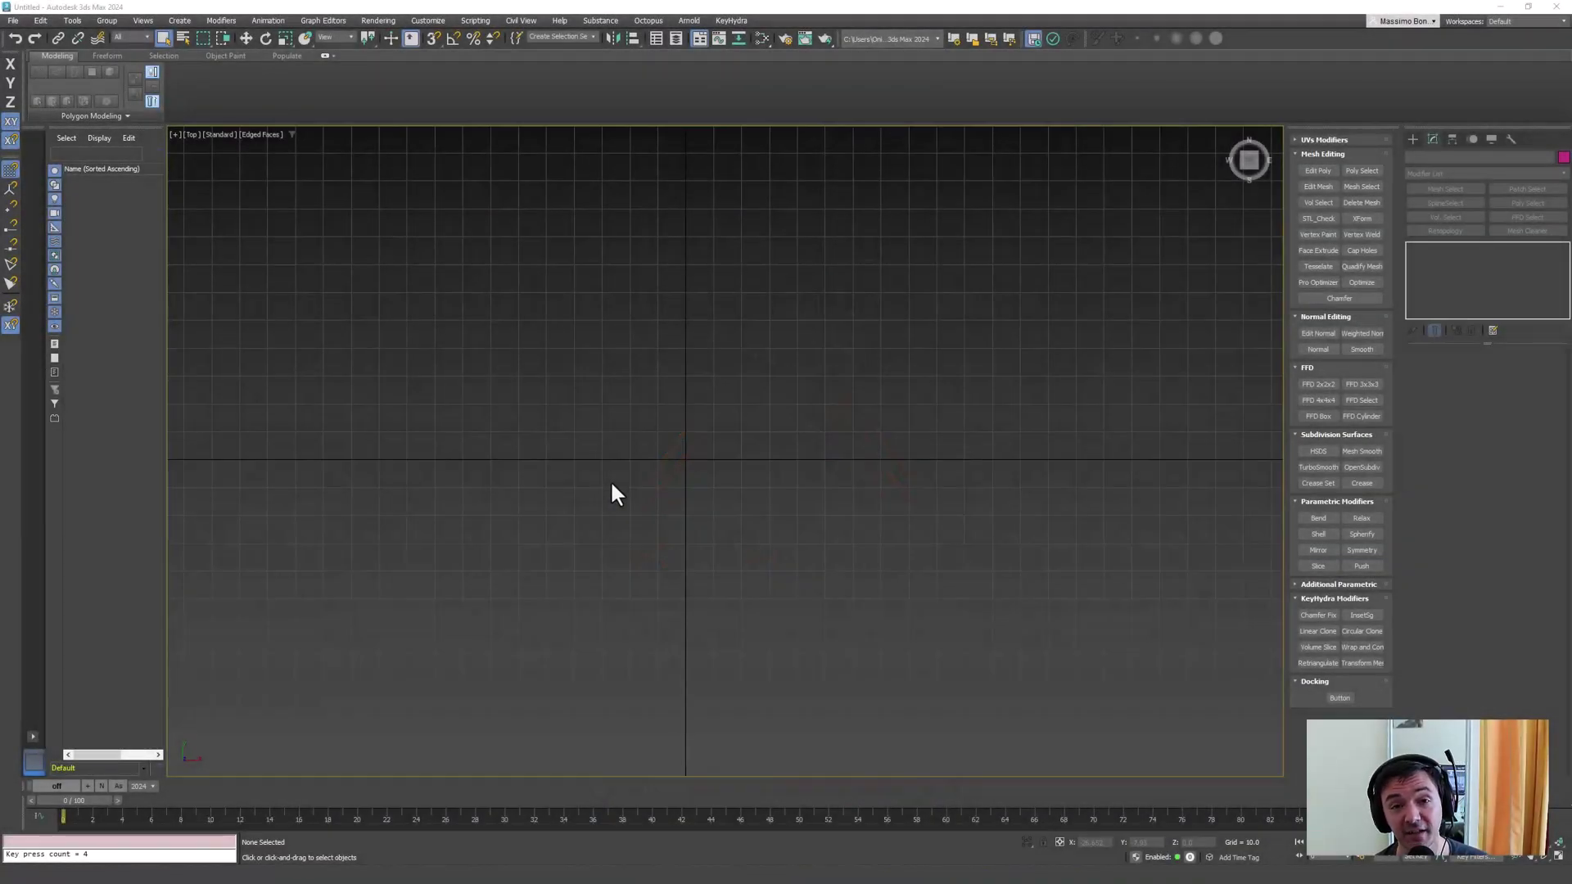
Step: Open the Multitap shortcut on key 1 in the KeyHydra Shortcut Editor with Learning Mode enabled, and clear the window from the viewport
{"action": "left_click", "coordinate": [731, 20]}
{"action": "left_click", "coordinate": [729, 39]}
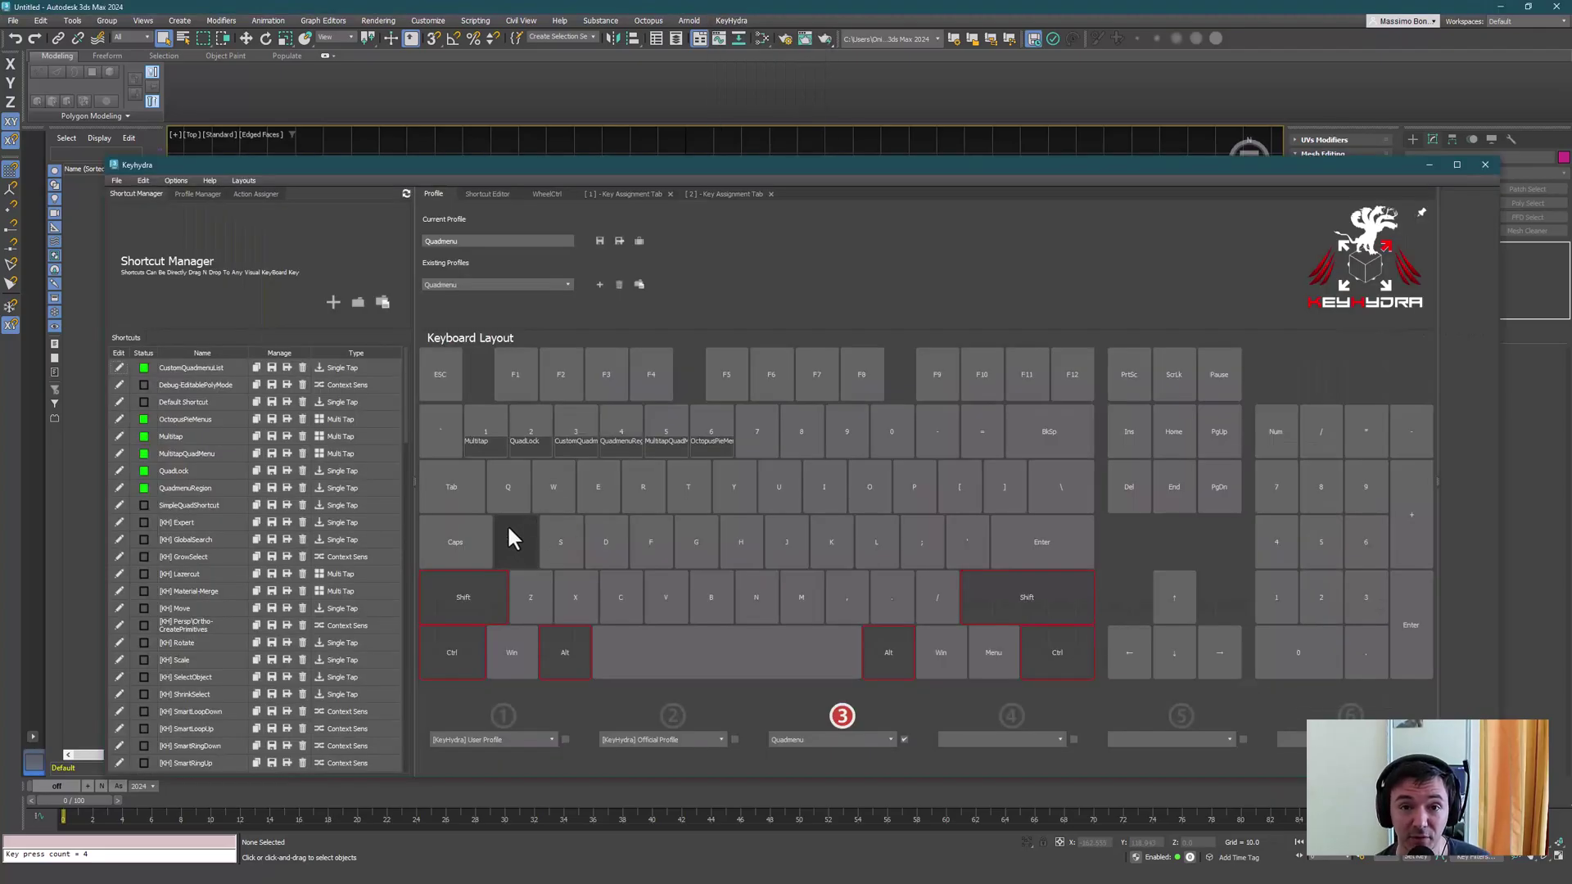
{"action": "right_click", "coordinate": [489, 440]}
{"action": "left_click", "coordinate": [509, 463]}
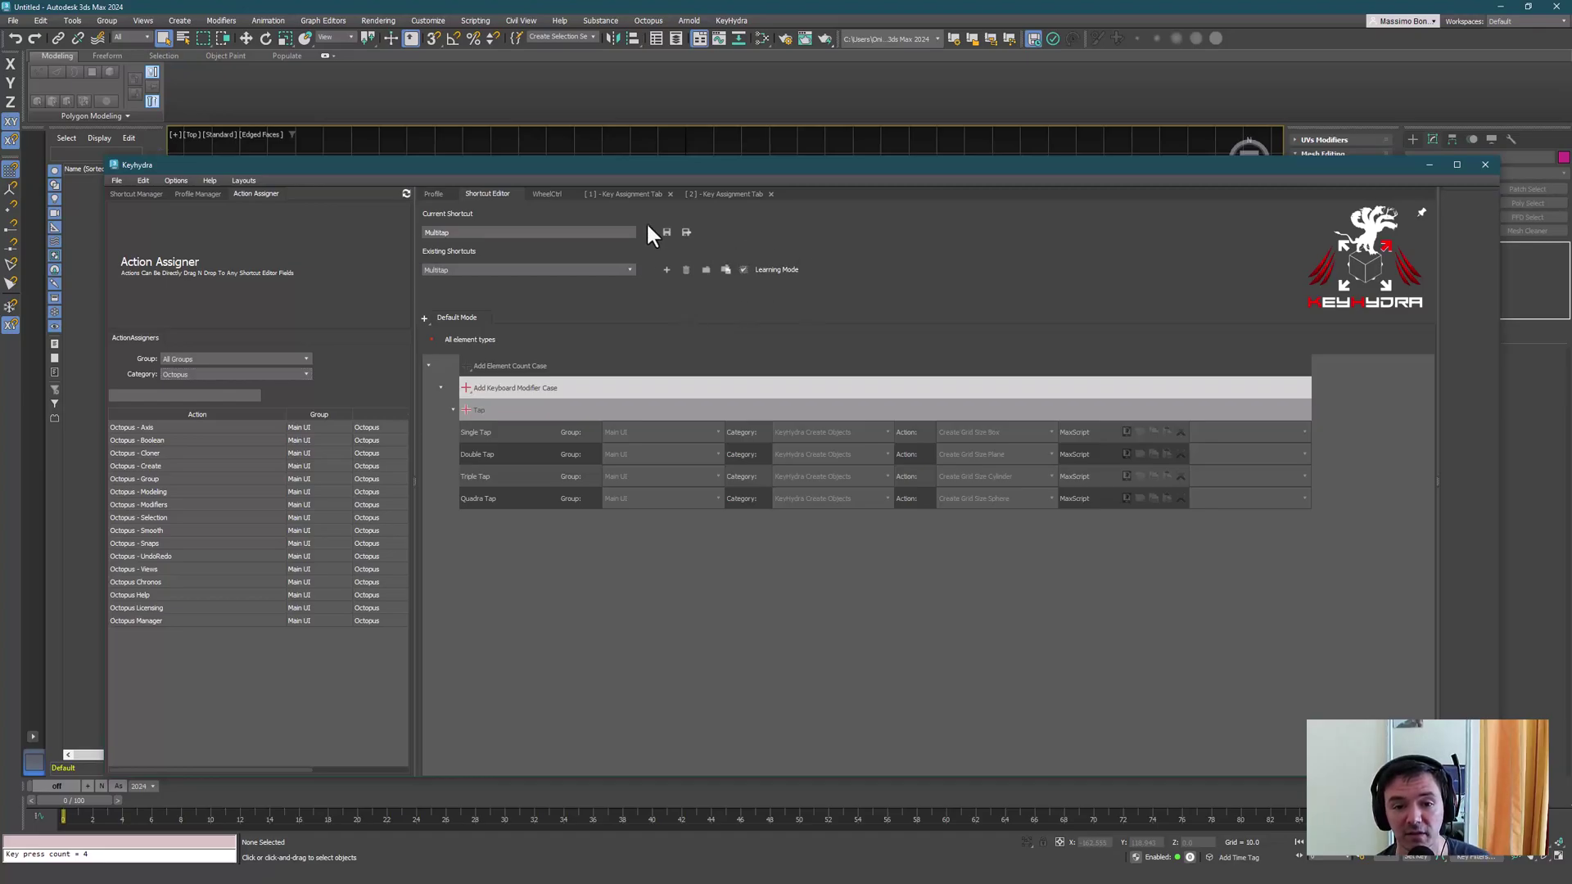
{"action": "left_click_drag", "start_coordinate": [647, 164], "coordinate": [0, 271]}
{"action": "middle_click_drag", "start_coordinate": [595, 485], "coordinate": [634, 485]}
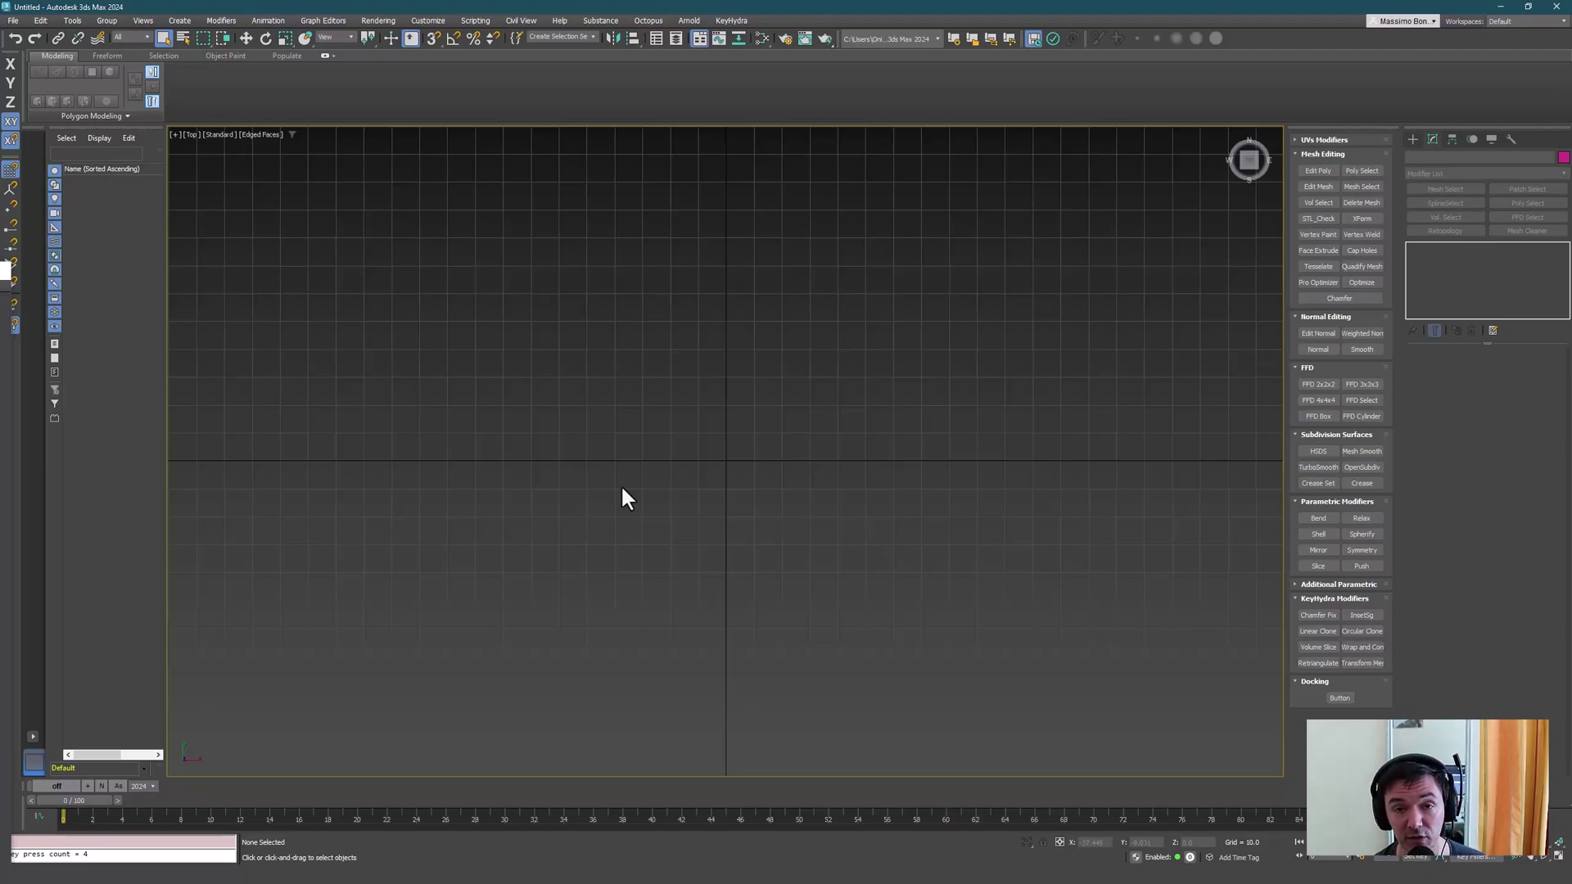
Step: Call up the learning menu of the Multitap shortcut, choose Create Grid Size Box and inspect the box in perspective
{"action": "middle_click_drag", "start_coordinate": [622, 487], "coordinate": [661, 485]}
{"action": "key", "text": "1"}
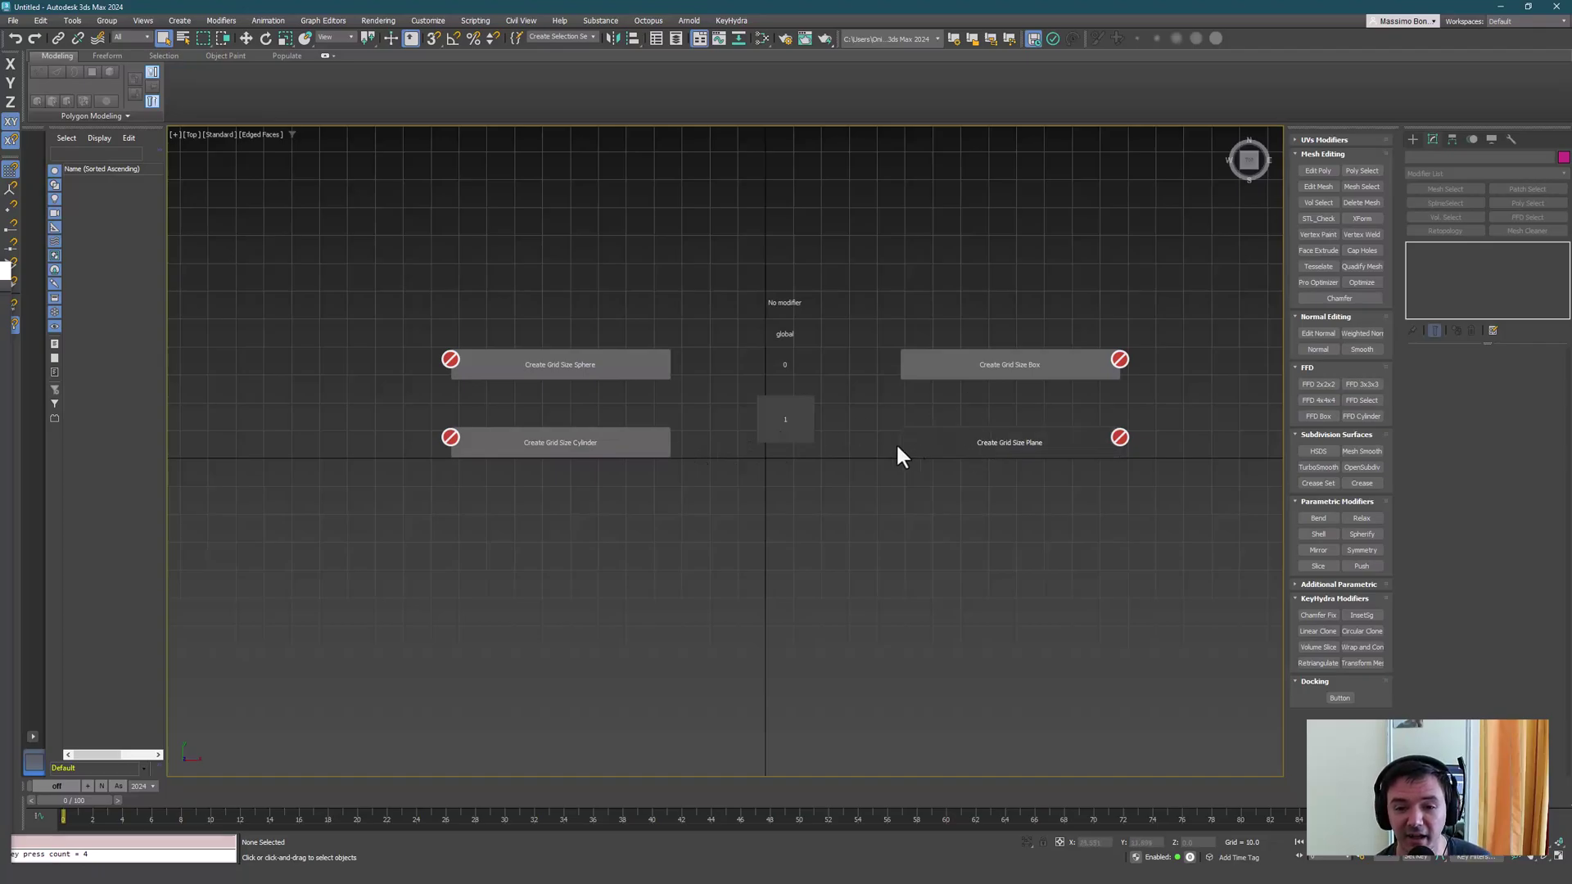
{"action": "left_click", "coordinate": [987, 363]}
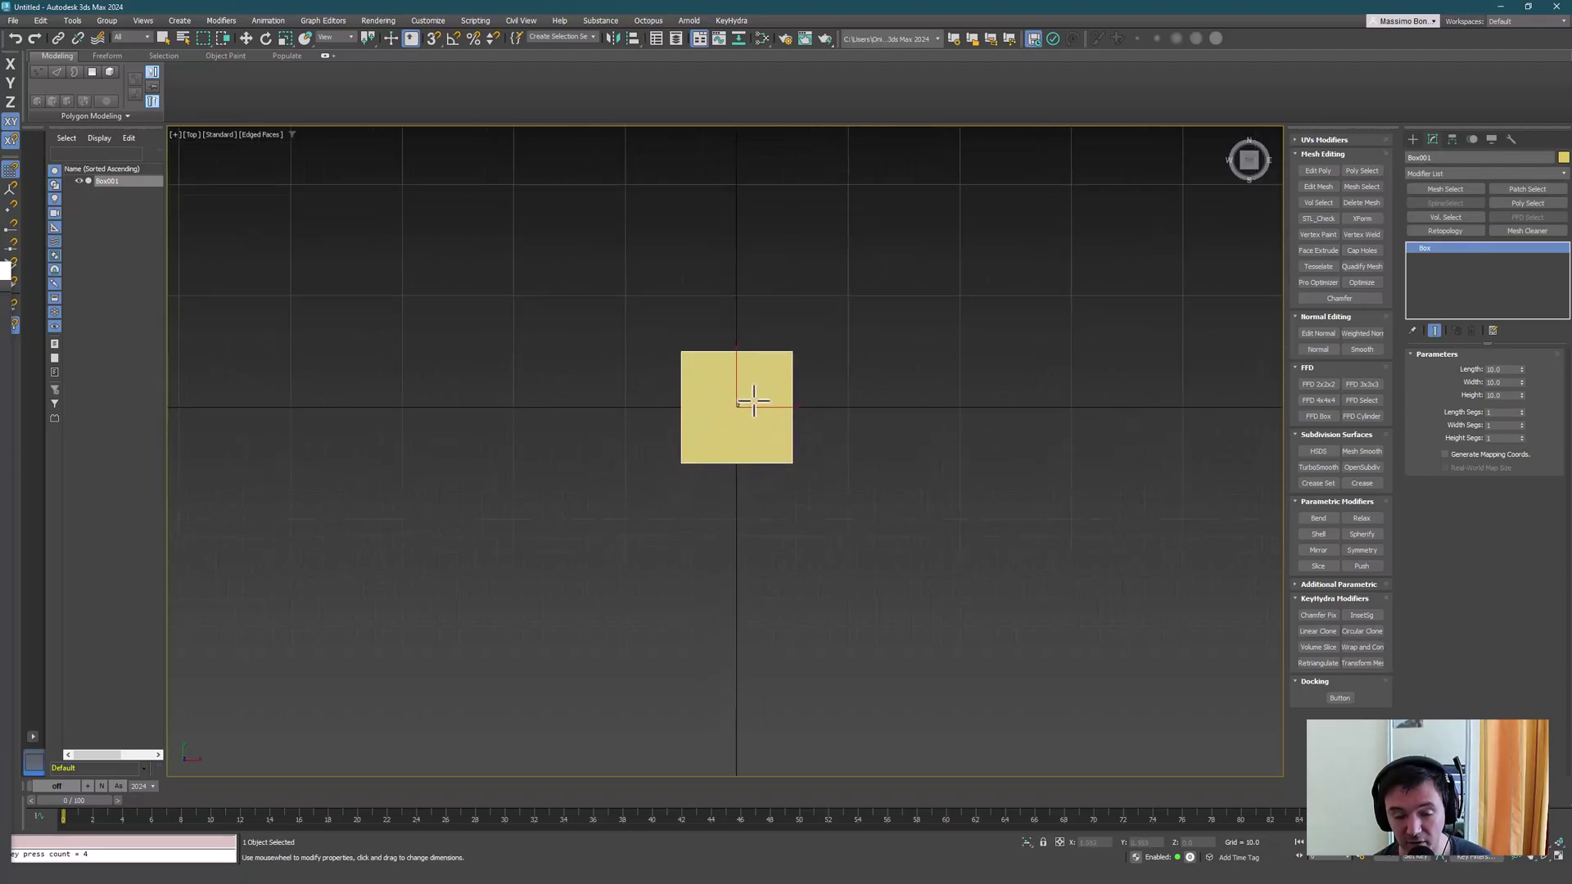
{"action": "middle_click_drag", "start_coordinate": [711, 409], "coordinate": [745, 319]}
{"action": "scroll", "coordinate": [737, 491], "scroll_direction": "up", "scroll_amount": 3}
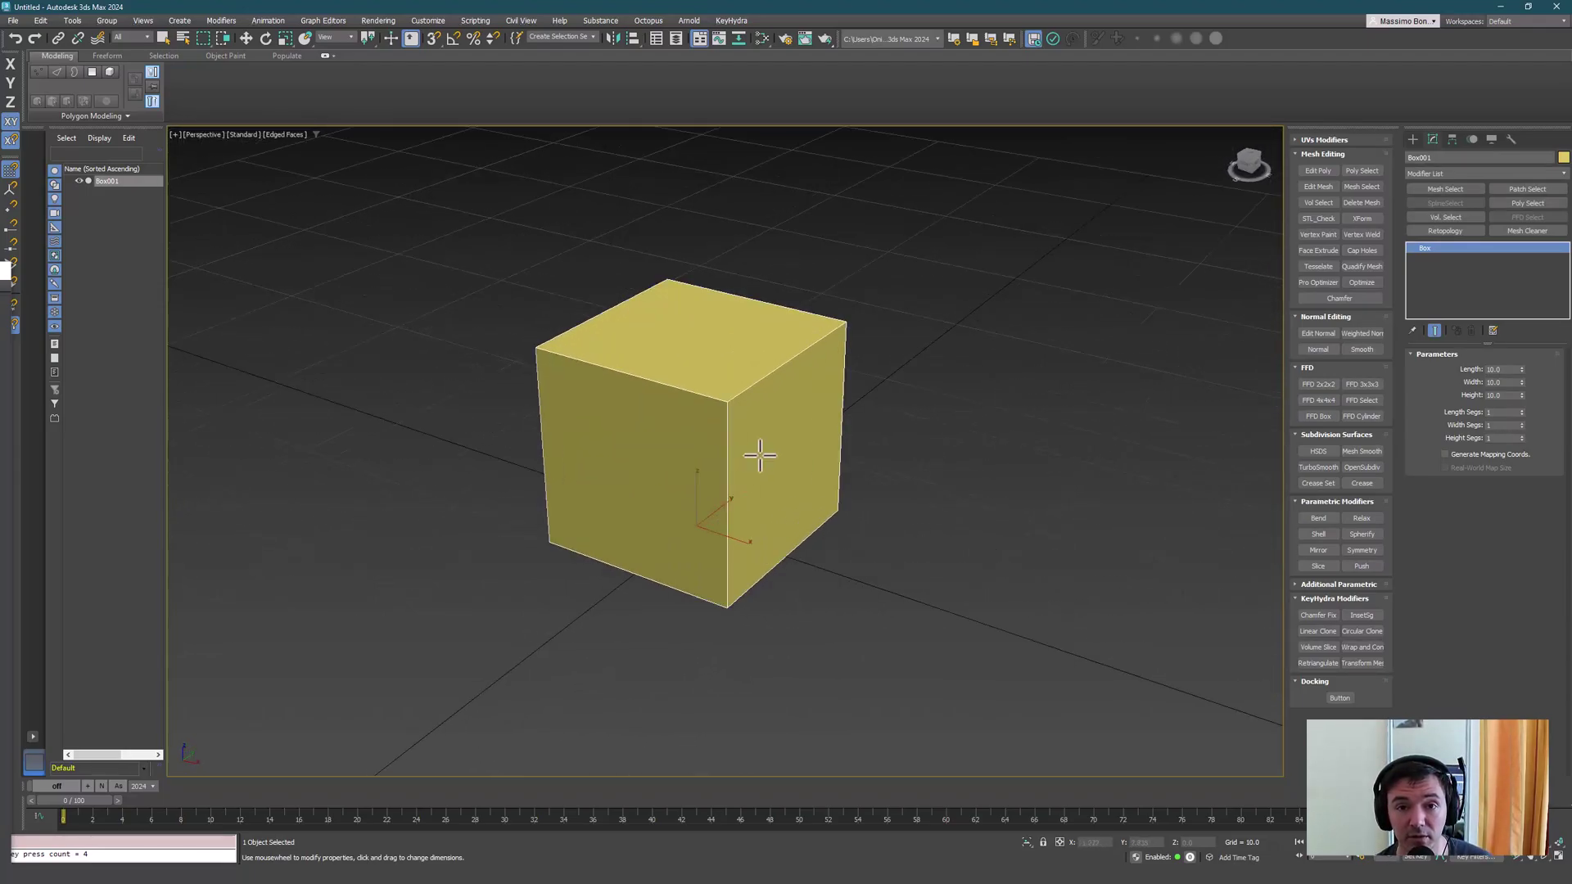
{"action": "middle_click_drag", "start_coordinate": [647, 438], "coordinate": [677, 429]}
Step: Bring back the KeyHydra window to turn off Learning Mode for the Multitap shortcut, and remove the test box
{"action": "left_click_drag", "start_coordinate": [0, 256], "coordinate": [1203, 155]}
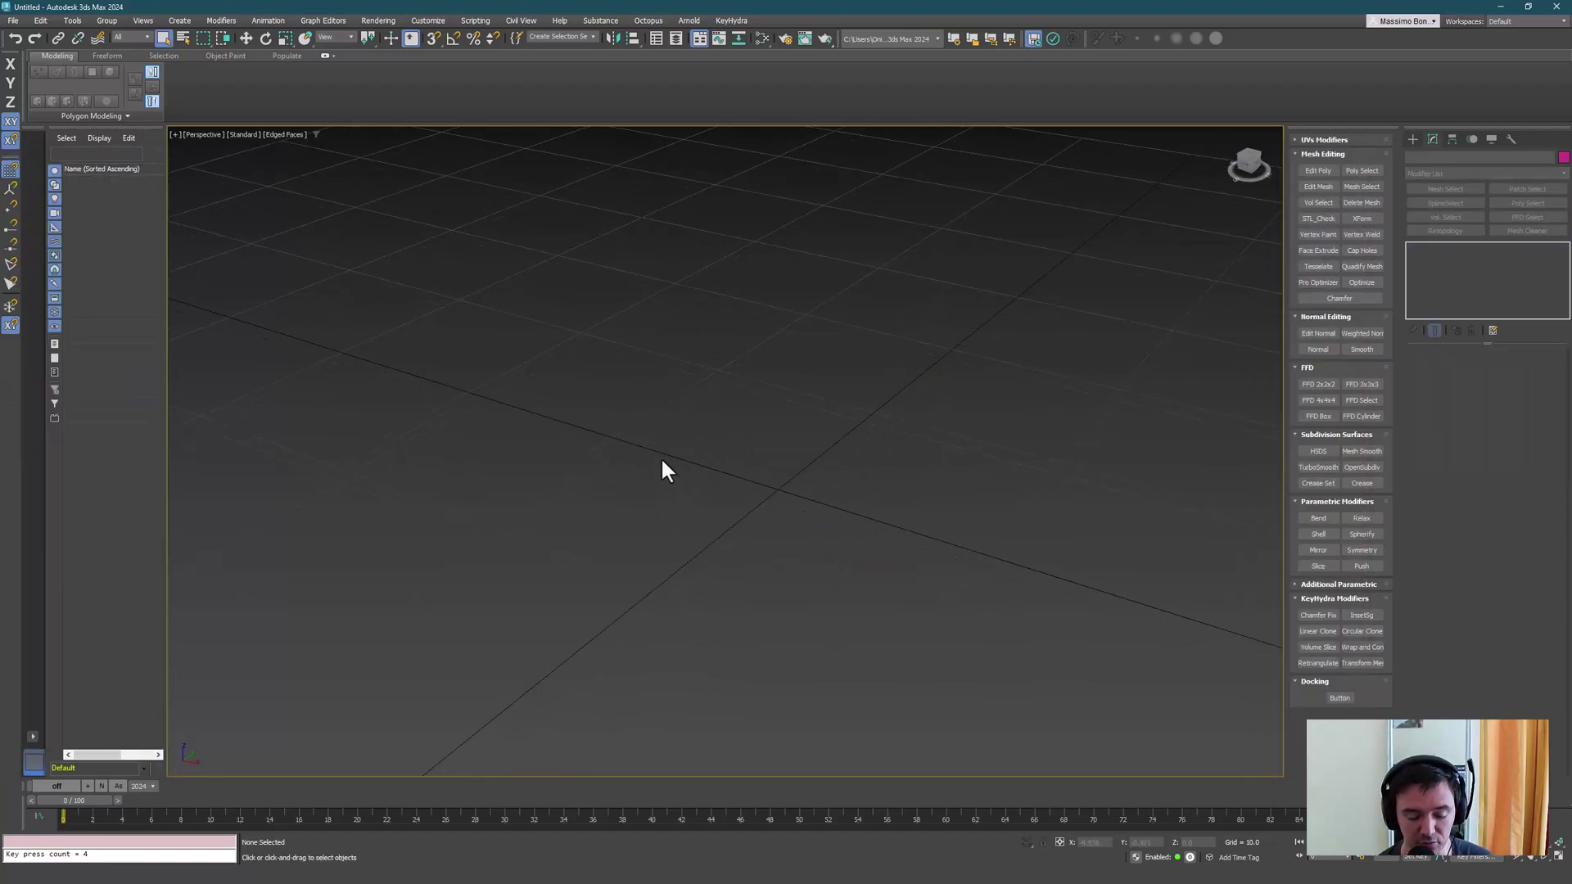
{"action": "middle_click_drag", "start_coordinate": [681, 460], "coordinate": [672, 462]}
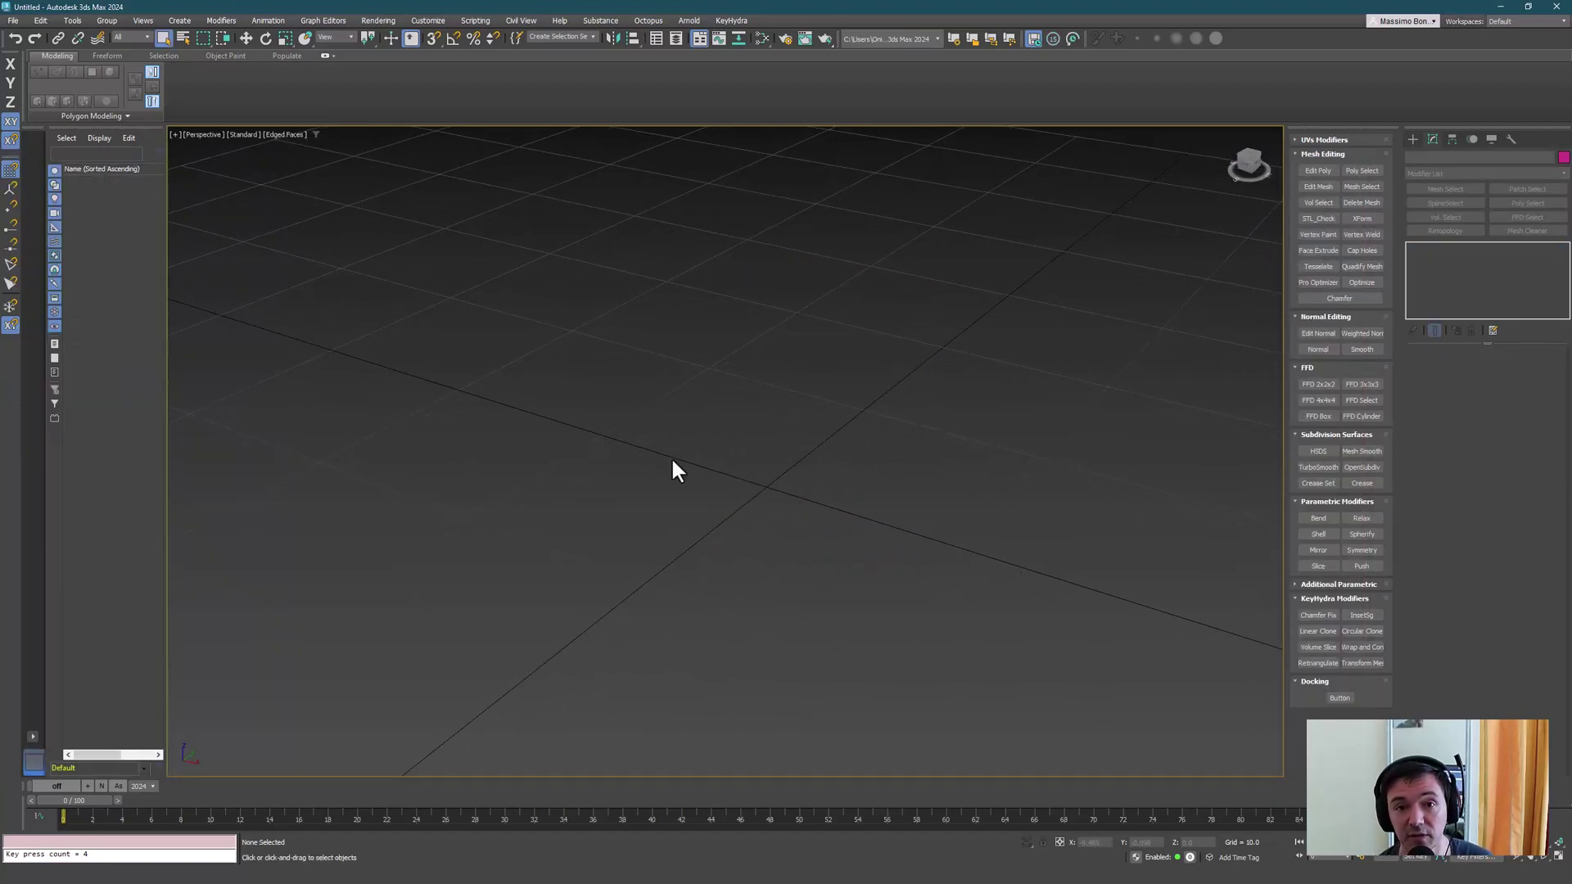
Step: Test the Multitap shortcut directly by creating a grid-size box with a single tap, undoing it, and creating a plane with a double tap
{"action": "key", "text": "b"}
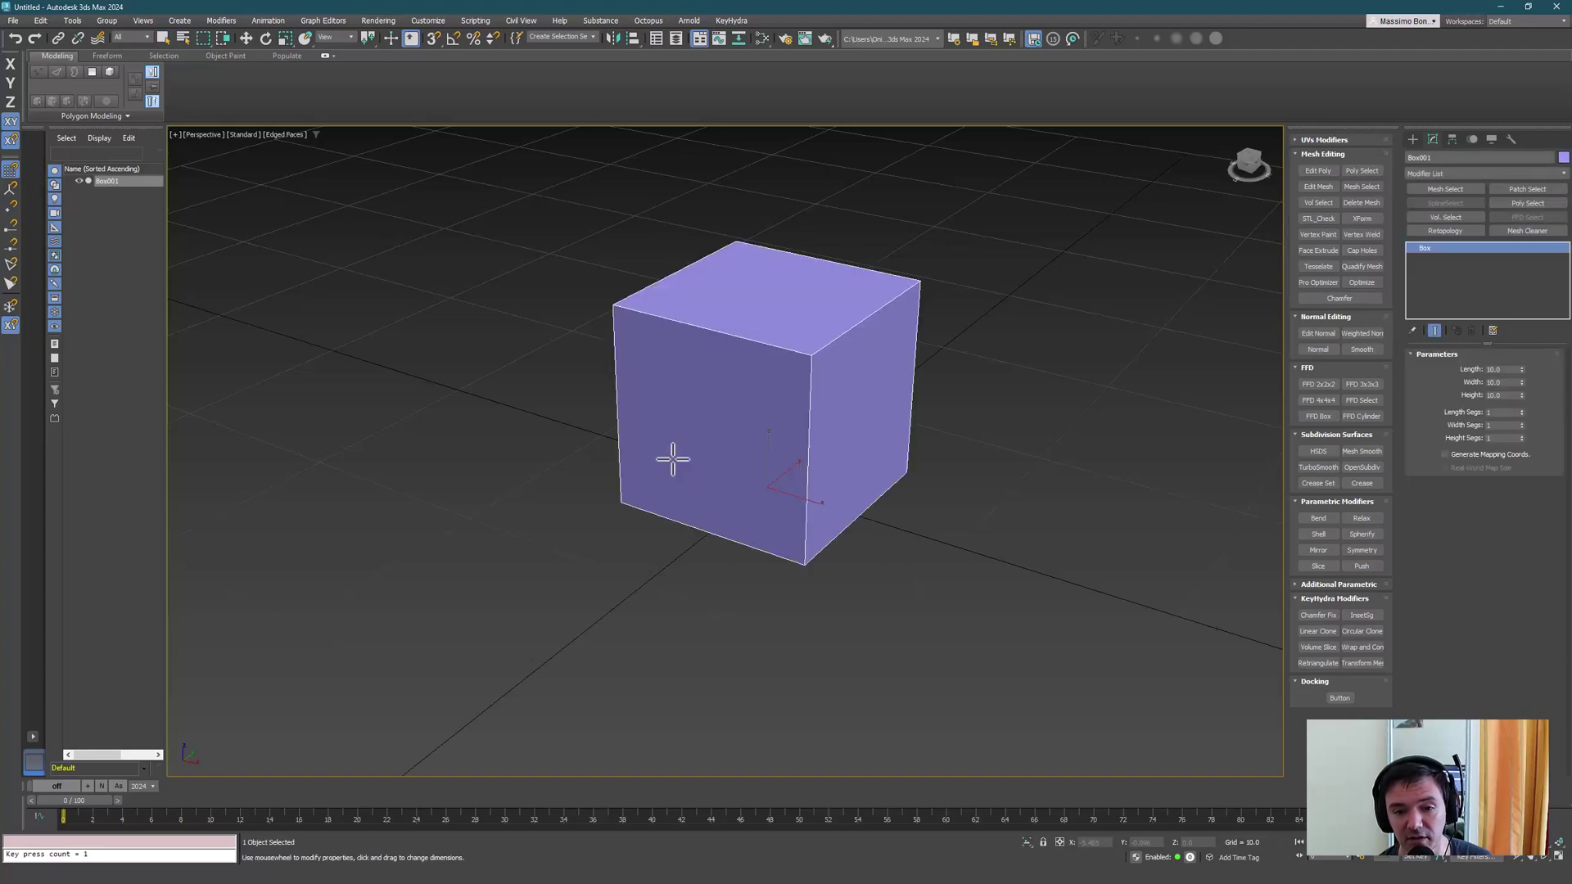
{"action": "middle_click_drag", "start_coordinate": [672, 459], "coordinate": [650, 463]}
{"action": "key", "text": "ctrl+z"}
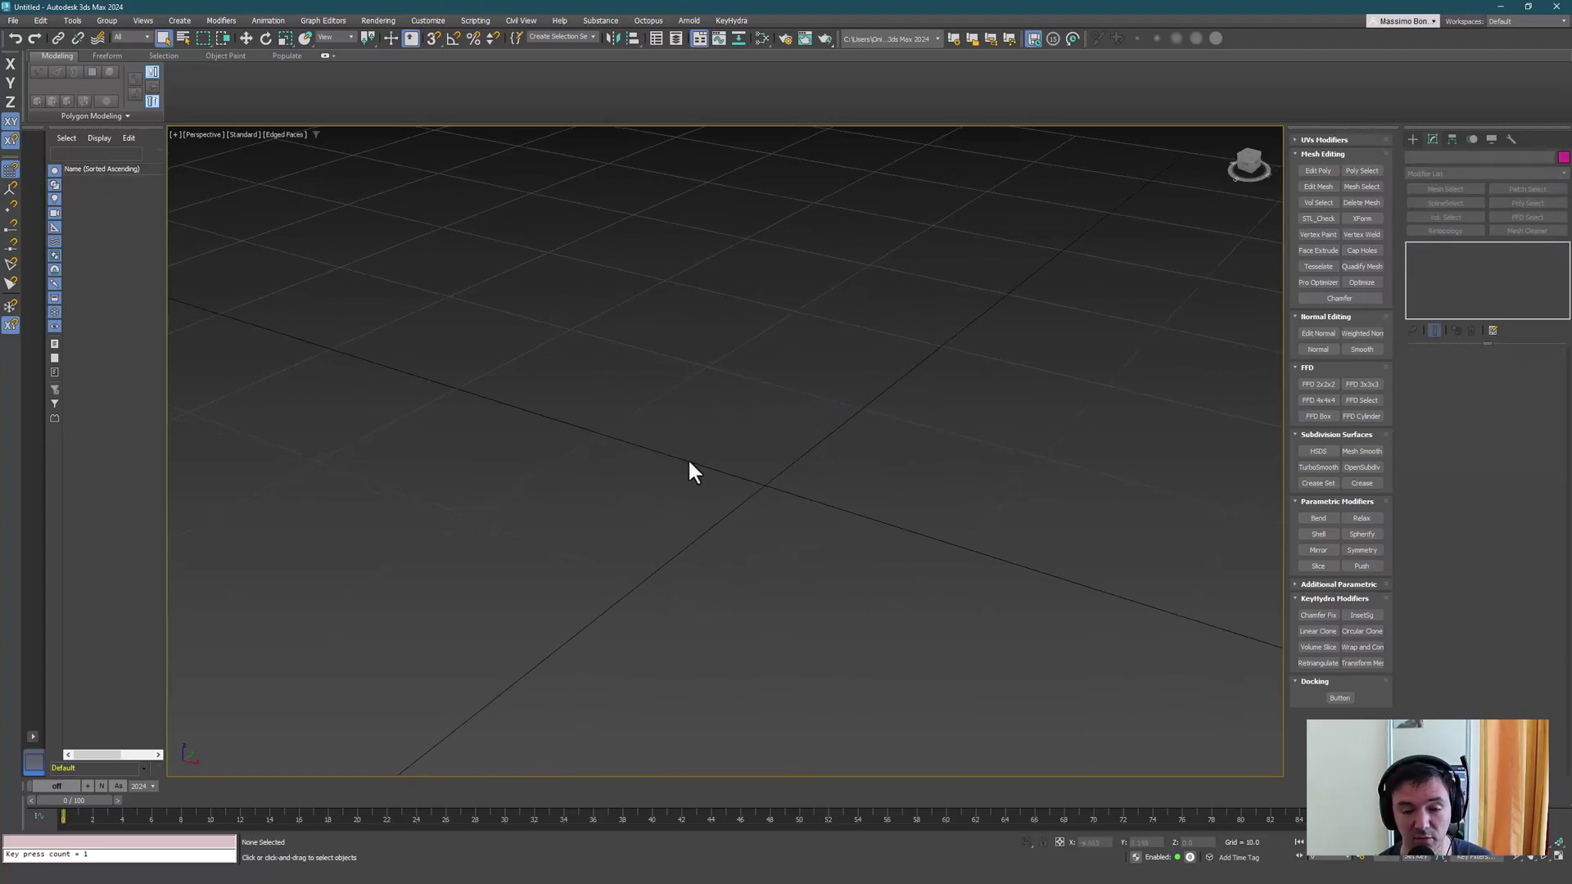
{"action": "key", "text": "b"}
{"action": "key", "text": "b"}
{"action": "middle_click_drag", "start_coordinate": [688, 461], "coordinate": [669, 464]}
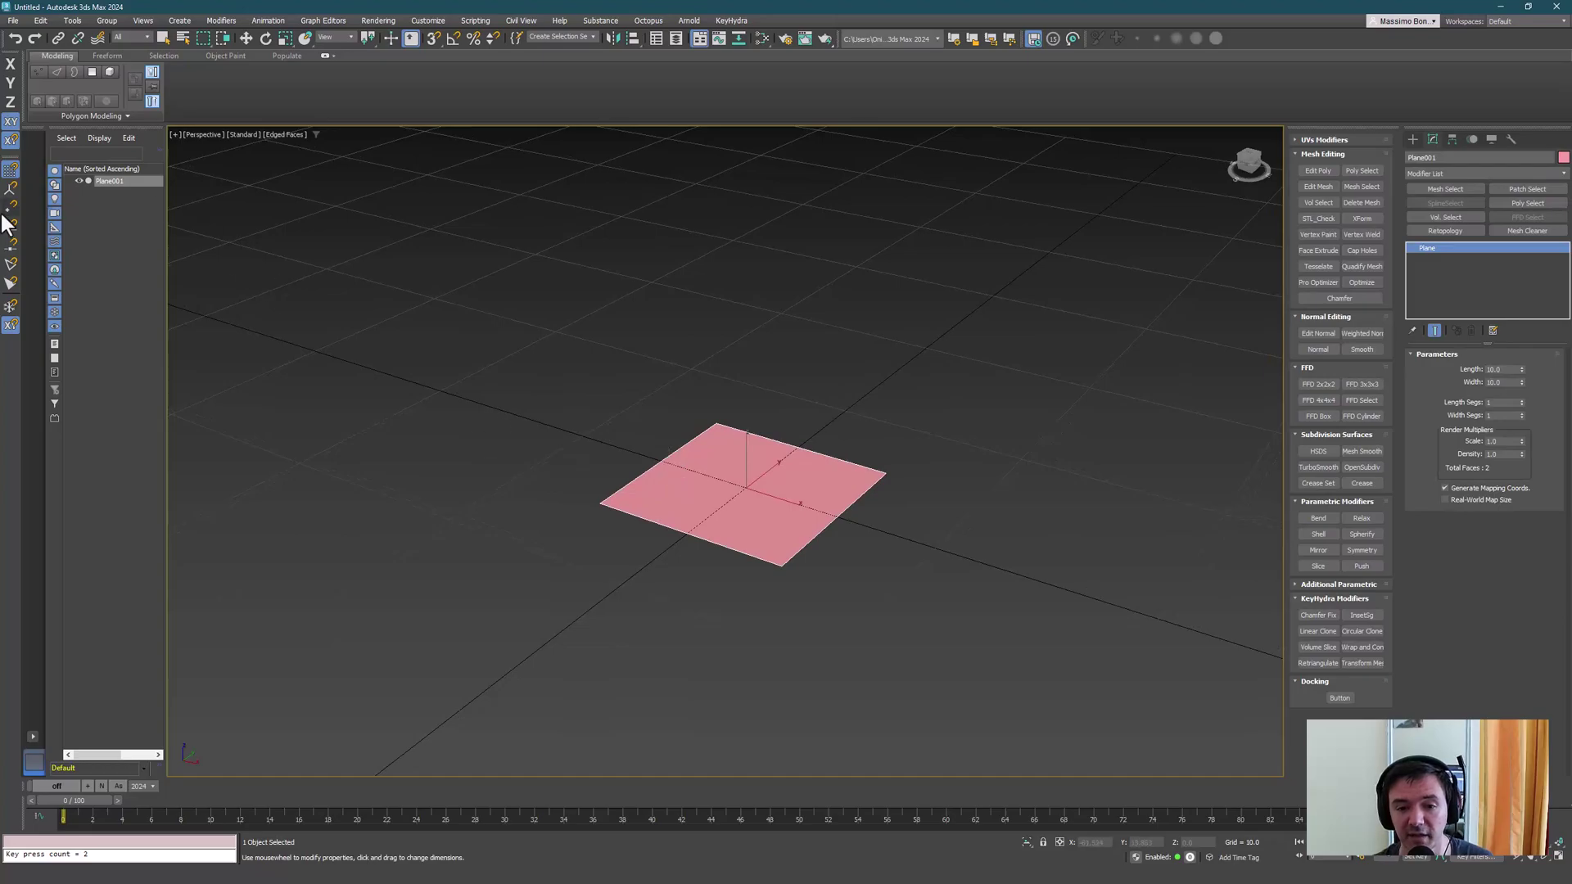